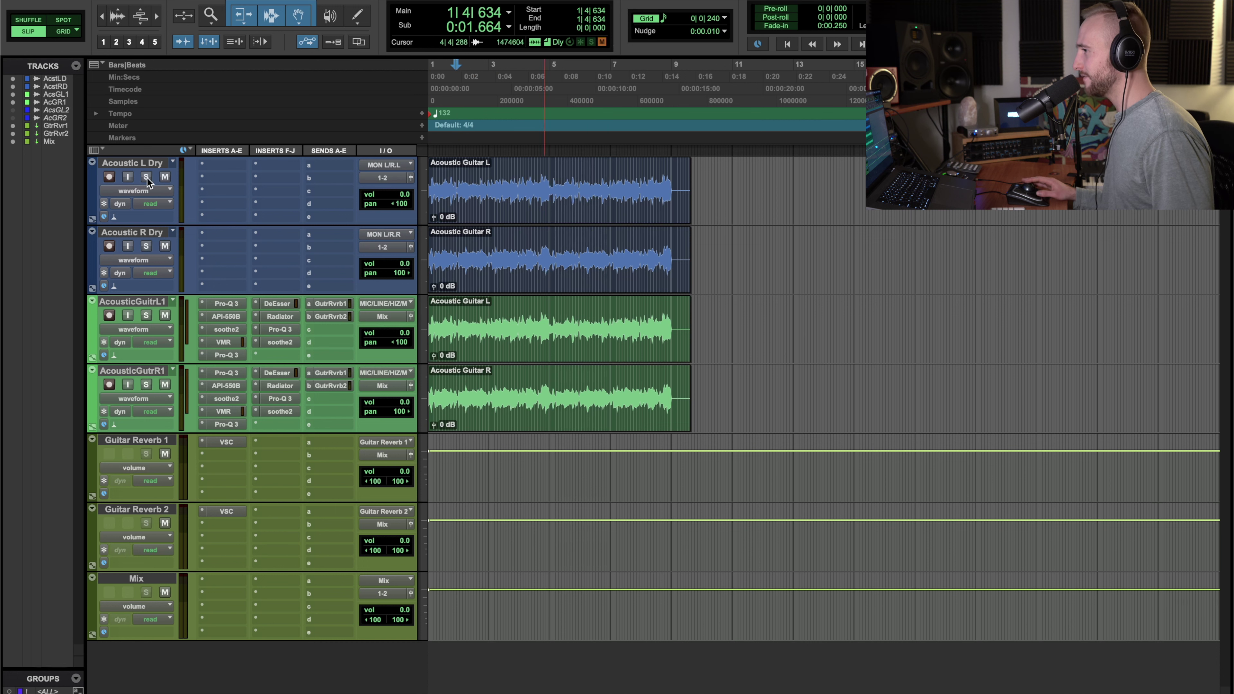
Solo the Acoustic L Dry and Acoustic R Dry tracks and play the unprocessed guitars, muting the Mix track during playback.
{"action": "left_click", "coordinate": [146, 246]}
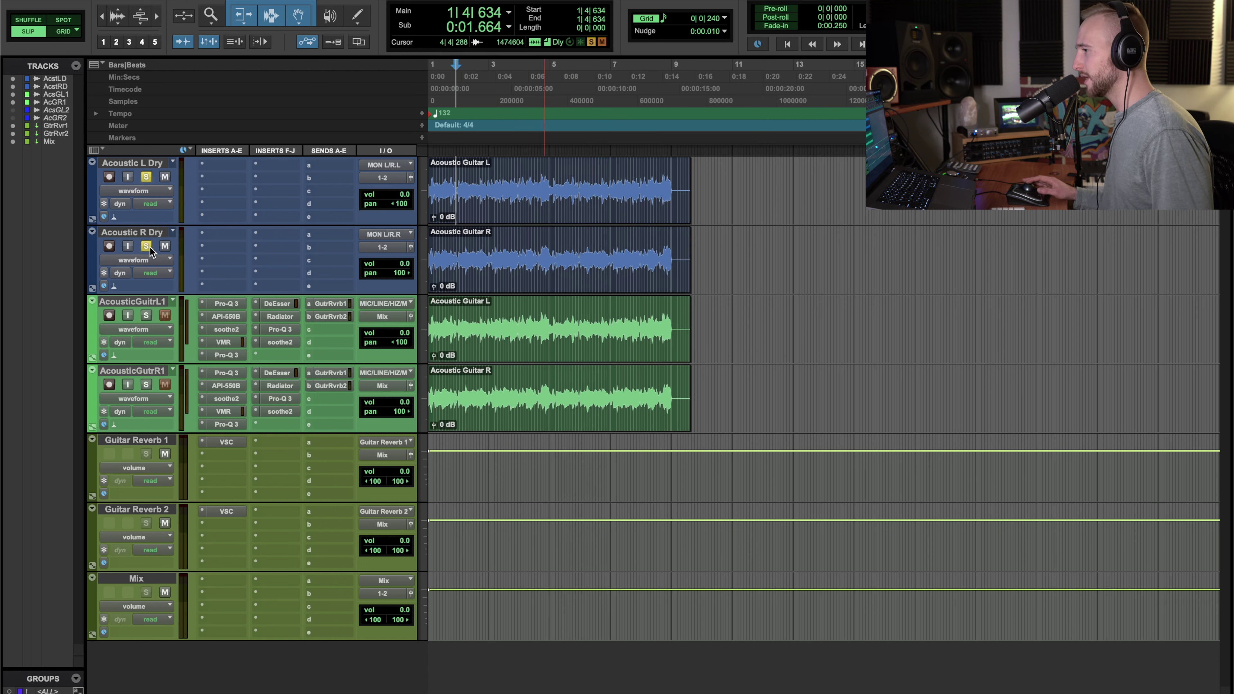
{"action": "left_click", "coordinate": [456, 270]}
{"action": "key", "text": "space"}
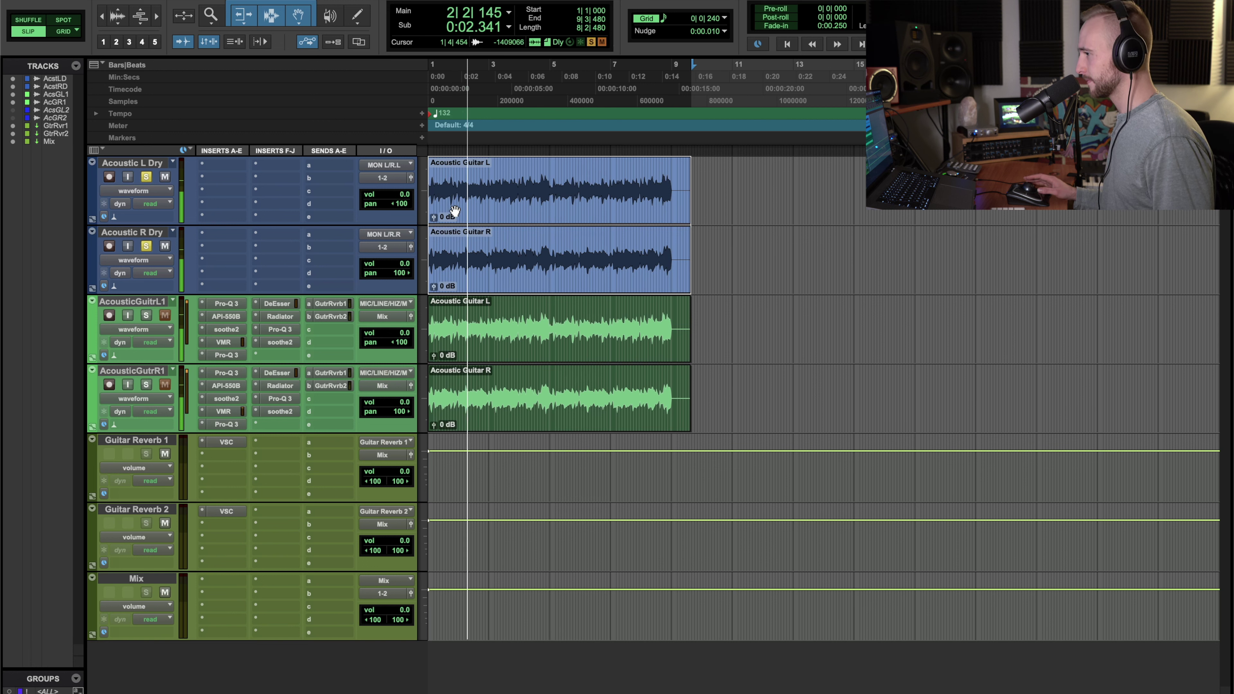
{"action": "left_click", "coordinate": [165, 592]}
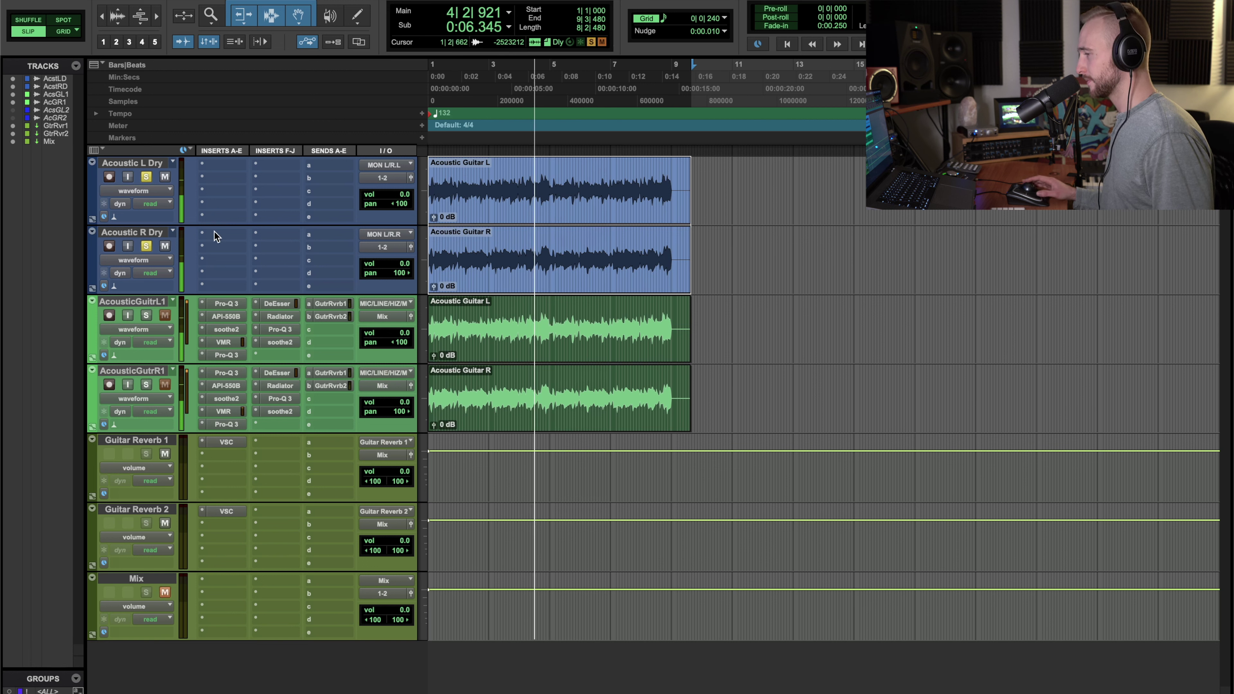
{"action": "key", "text": "space"}
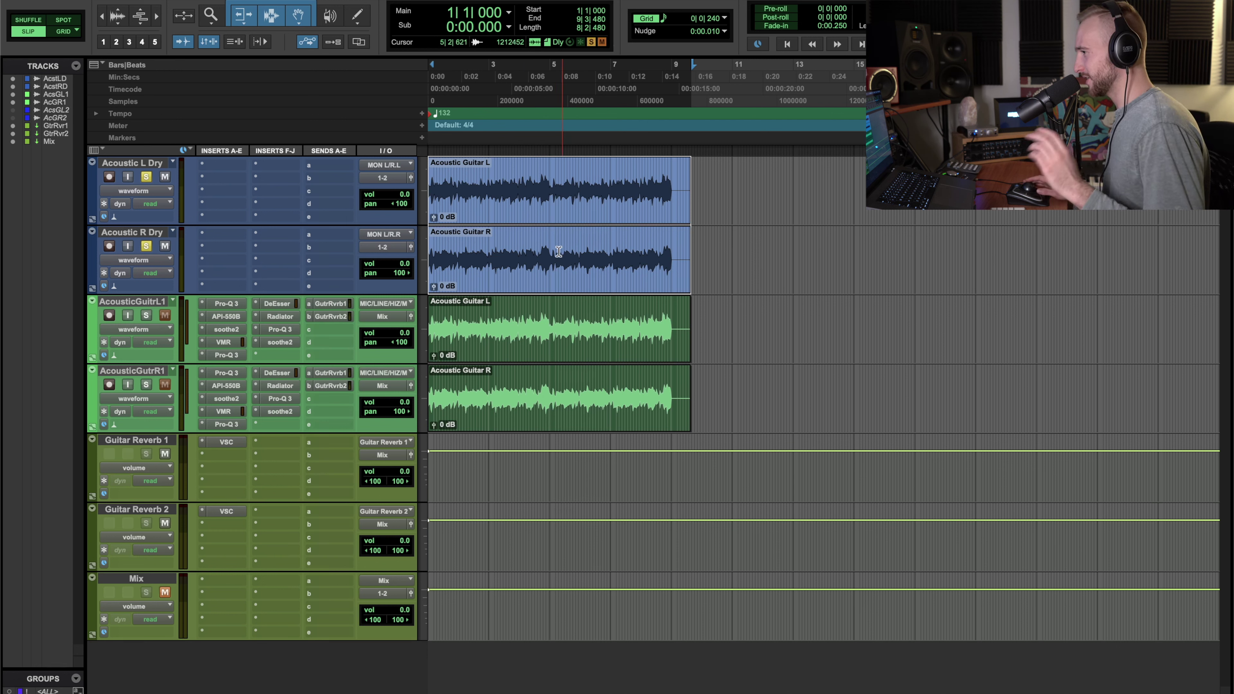
Switch the solo to the two processed acoustic guitar tracks and play them with the Mix track unmuted.
{"action": "left_click", "coordinate": [146, 315]}
{"action": "left_click", "coordinate": [146, 385]}
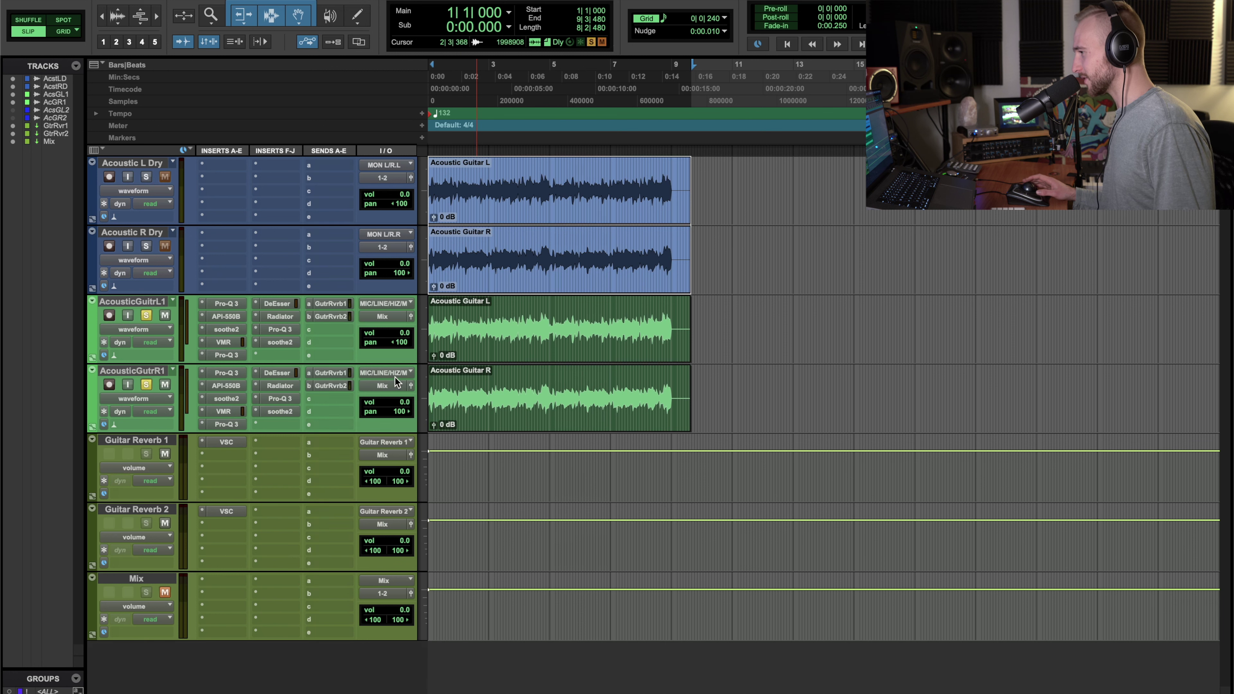
{"action": "key", "text": "space"}
{"action": "left_click", "coordinate": [165, 592]}
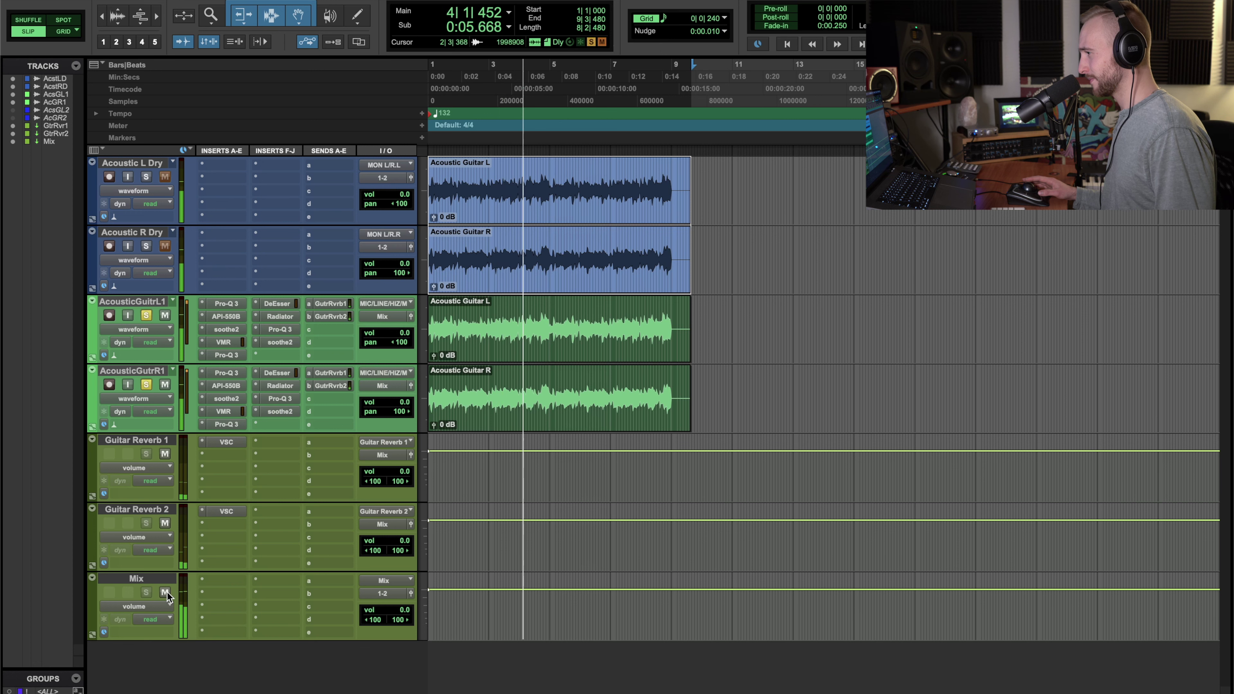
{"action": "key", "text": "space"}
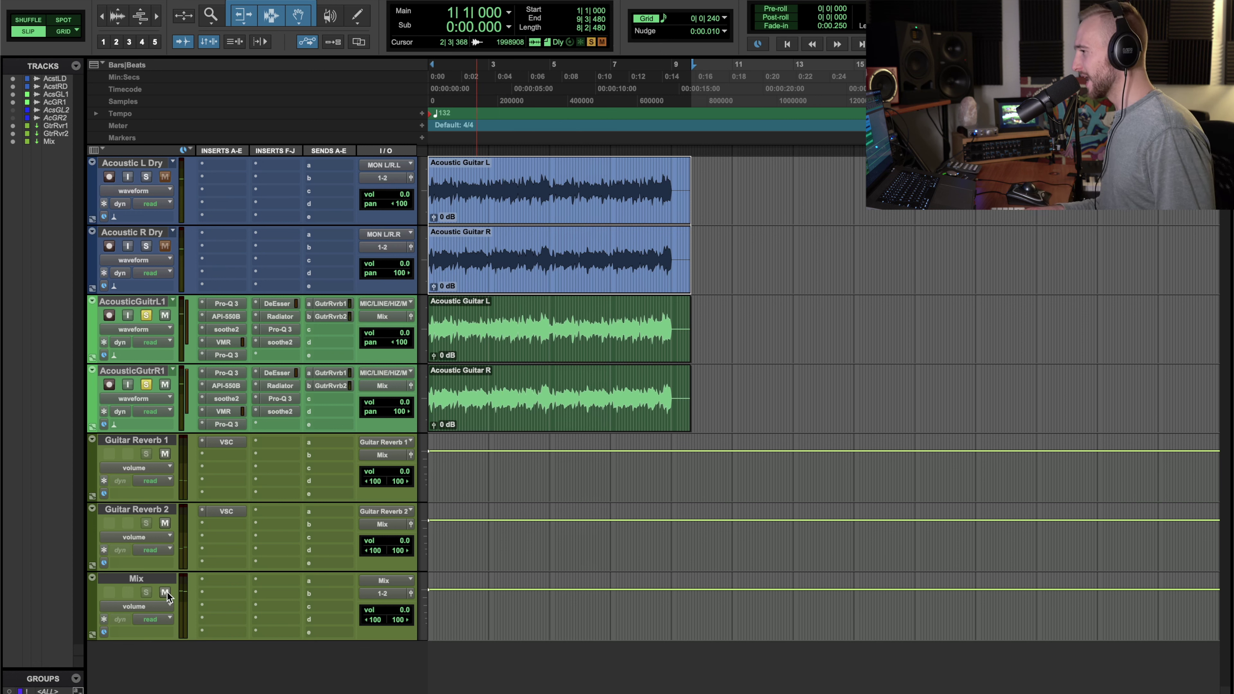
Bypass all insert plug-ins on the two processed acoustic guitar tracks in the mixer.
{"action": "key", "text": "super+equal"}
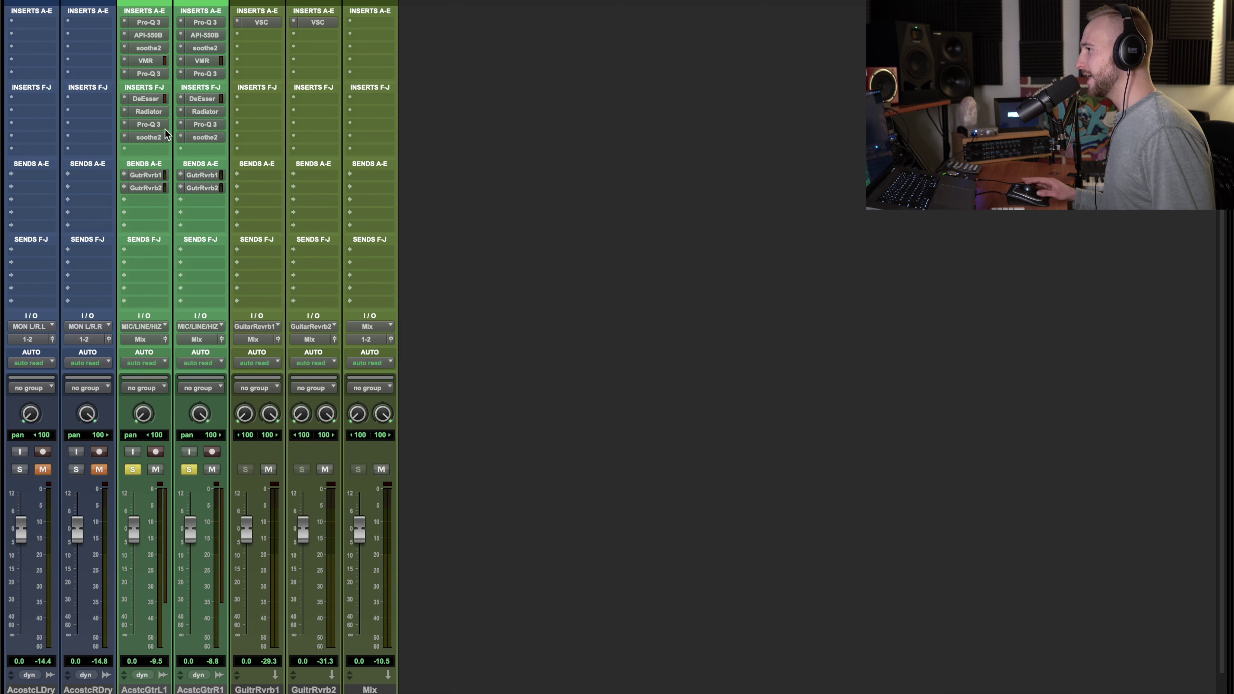
{"action": "left_click", "coordinate": [163, 24], "text": "shift+super"}
{"action": "left_click", "coordinate": [215, 24], "text": "shift+super"}
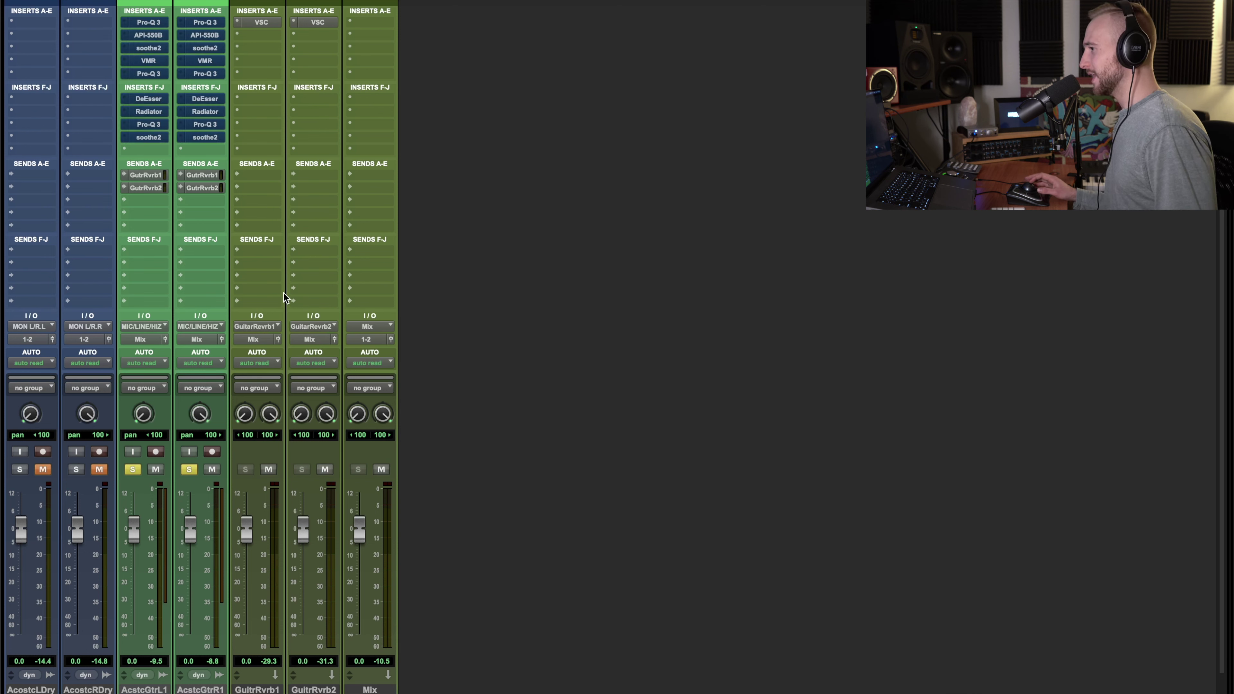
Mute the Guitar Reverb 1 and Guitar Reverb 2 tracks, along with the reverb sends on both acoustic guitar tracks.
{"action": "left_click", "coordinate": [270, 470]}
{"action": "left_click", "coordinate": [325, 470]}
{"action": "left_click", "coordinate": [146, 175], "text": "shift+super"}
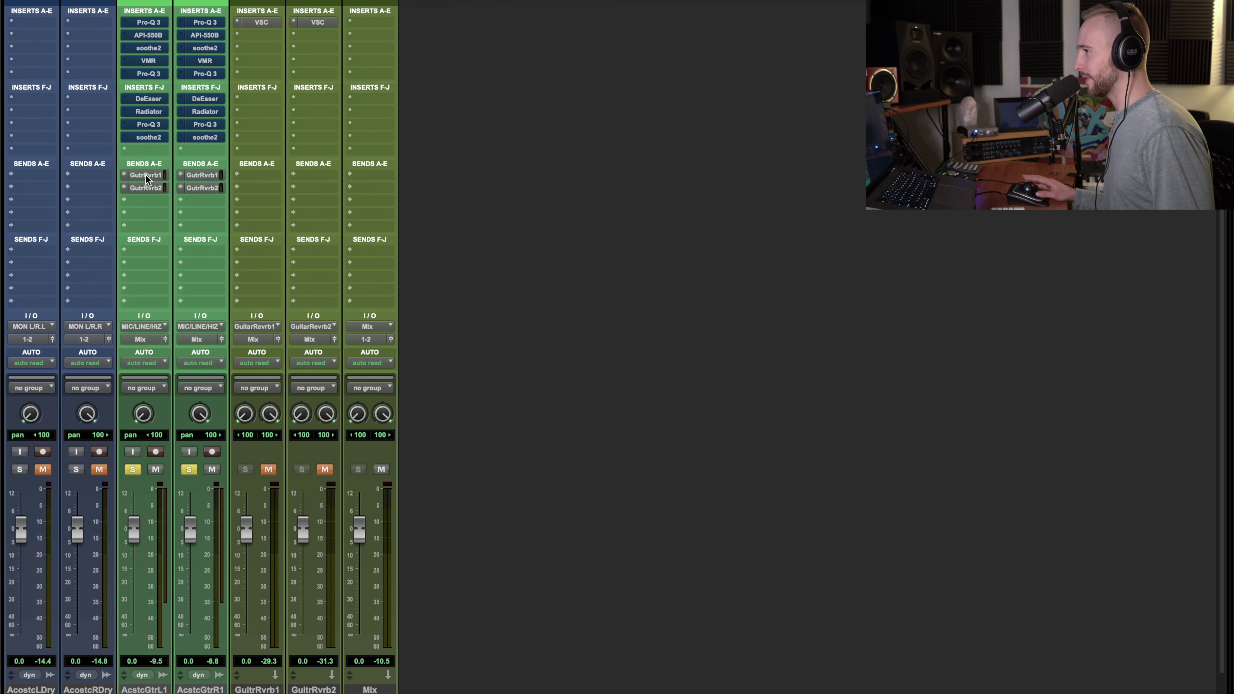
{"action": "left_click", "coordinate": [204, 175], "text": "shift+super"}
{"action": "key", "text": "super+equal"}
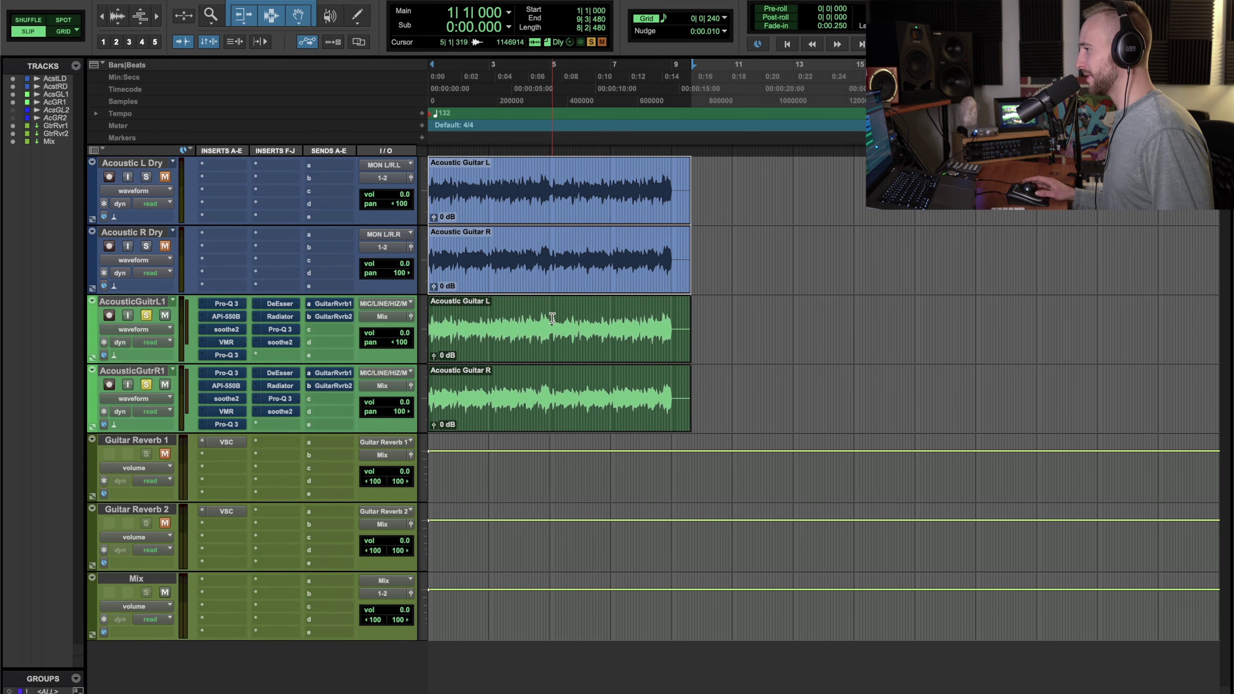
Leave only the left processed guitar track soloed, centre its pan at 0 and select the track.
{"action": "left_click_drag", "start_coordinate": [552, 322], "coordinate": [411, 323]}
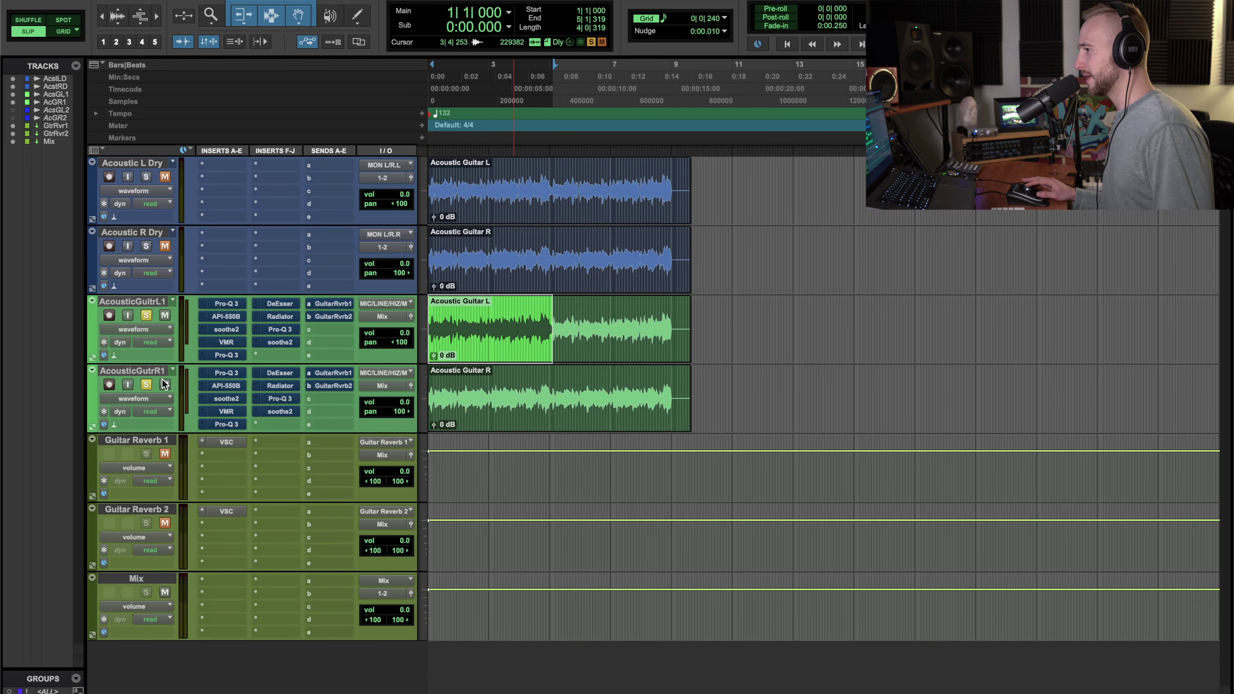
{"action": "key", "text": "super+equal"}
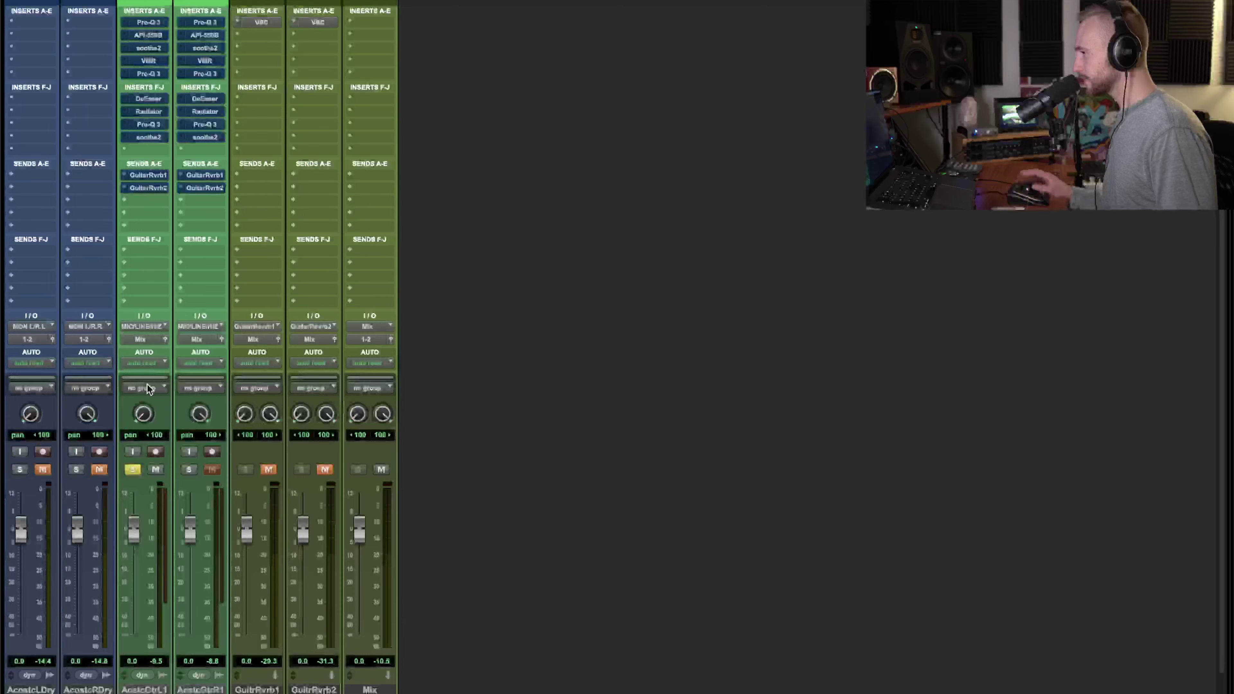
{"action": "left_click", "coordinate": [149, 421], "text": "alt"}
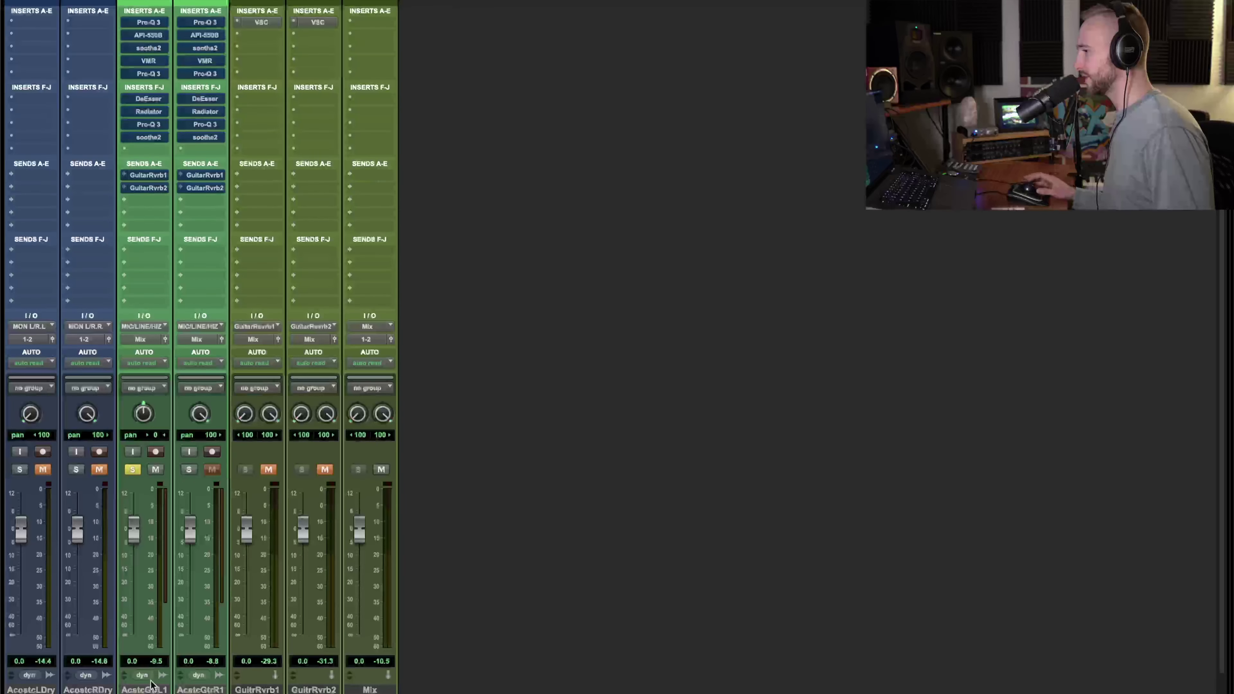
{"action": "left_click", "coordinate": [147, 689]}
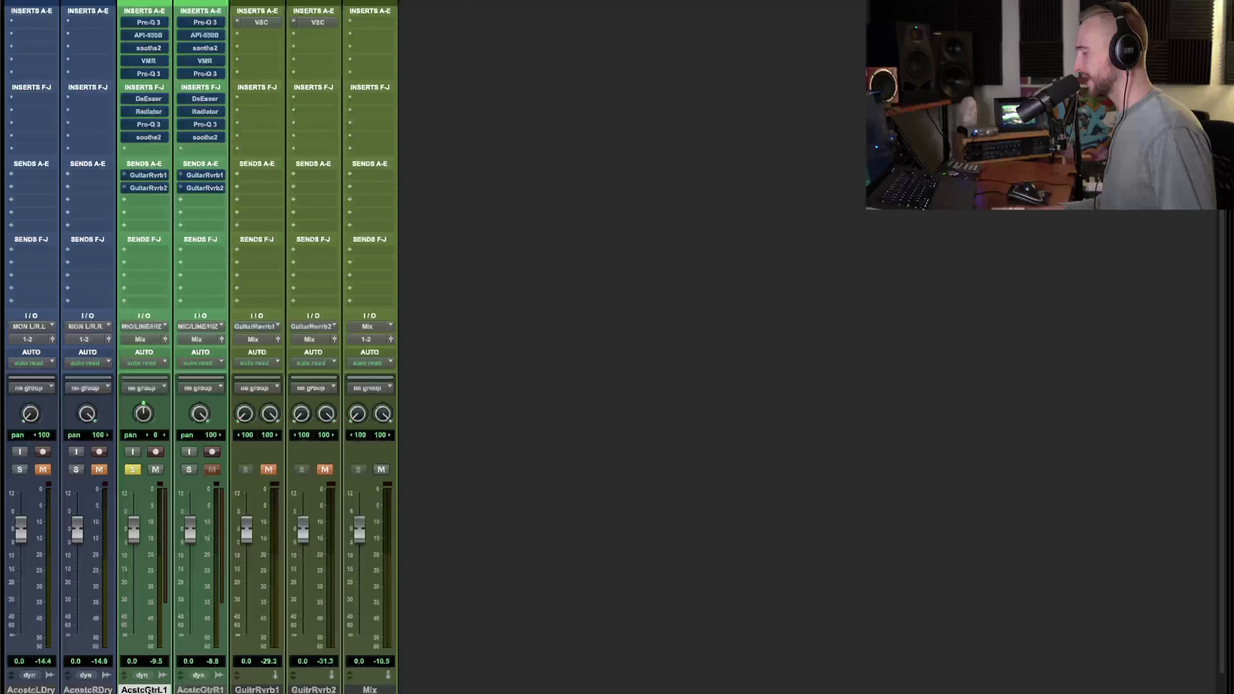
{"action": "key", "text": "super+equal"}
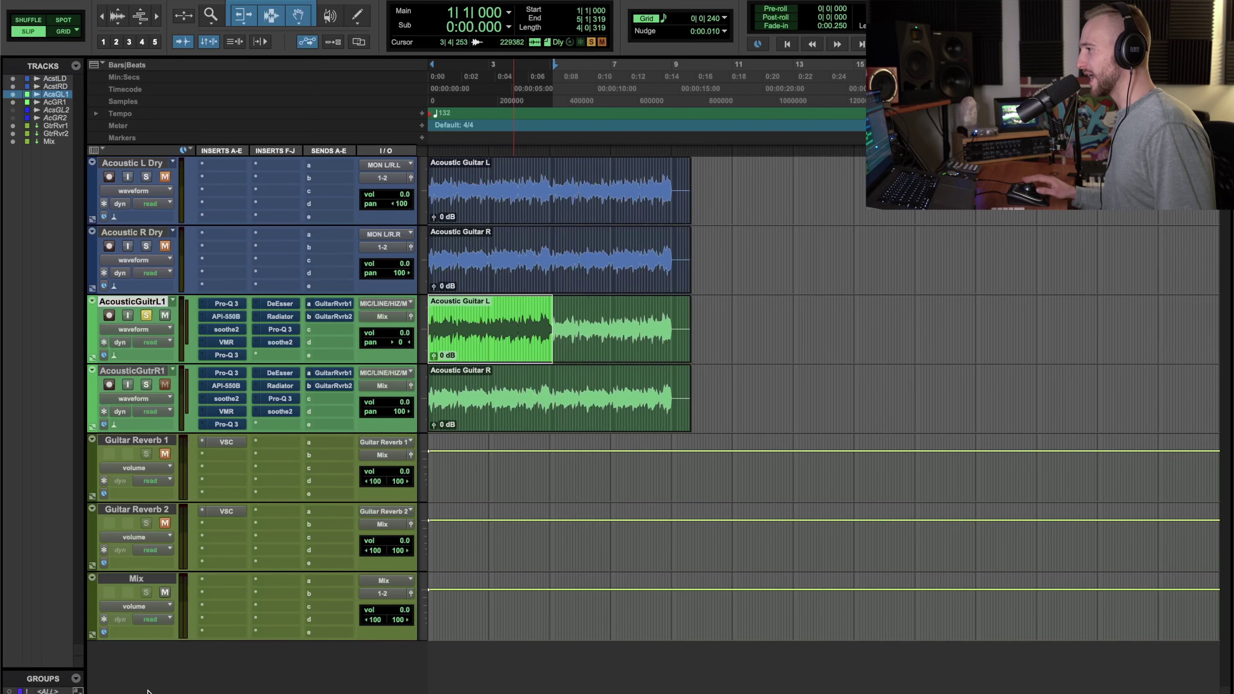
Select the whole Acoustic Guitar L clip on the processed left track and play it while watching the mixer.
{"action": "left_click", "coordinate": [577, 346]}
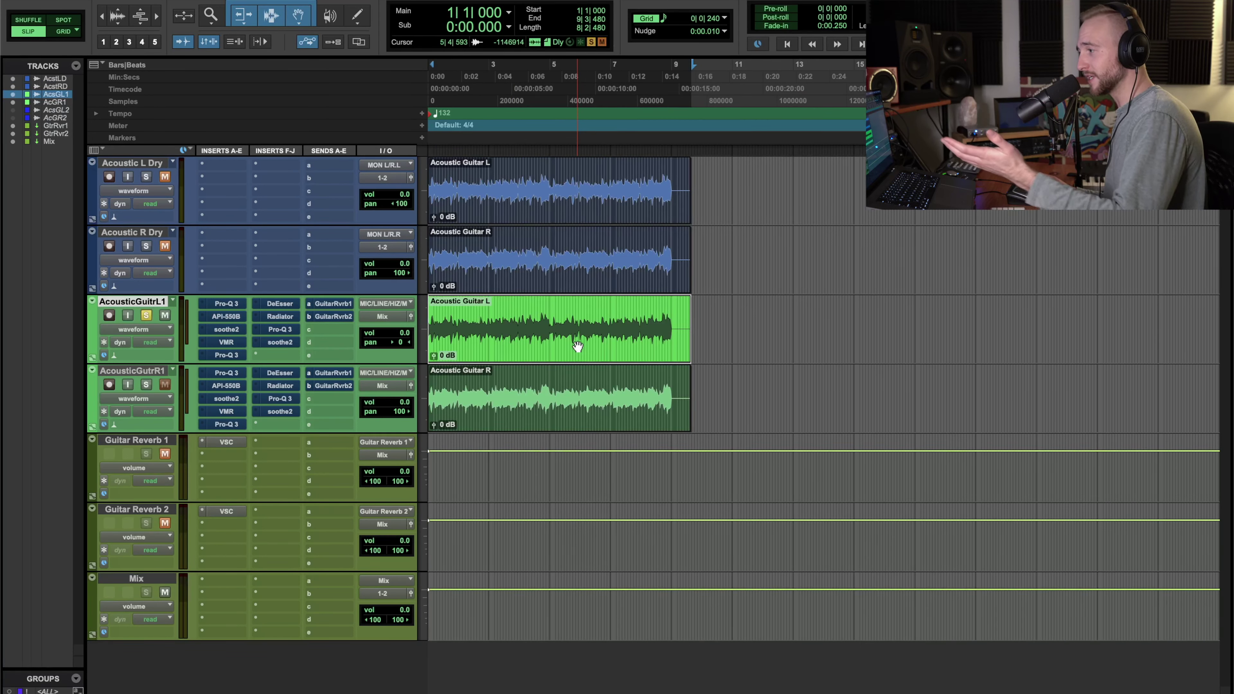
{"action": "left_click", "coordinate": [502, 418]}
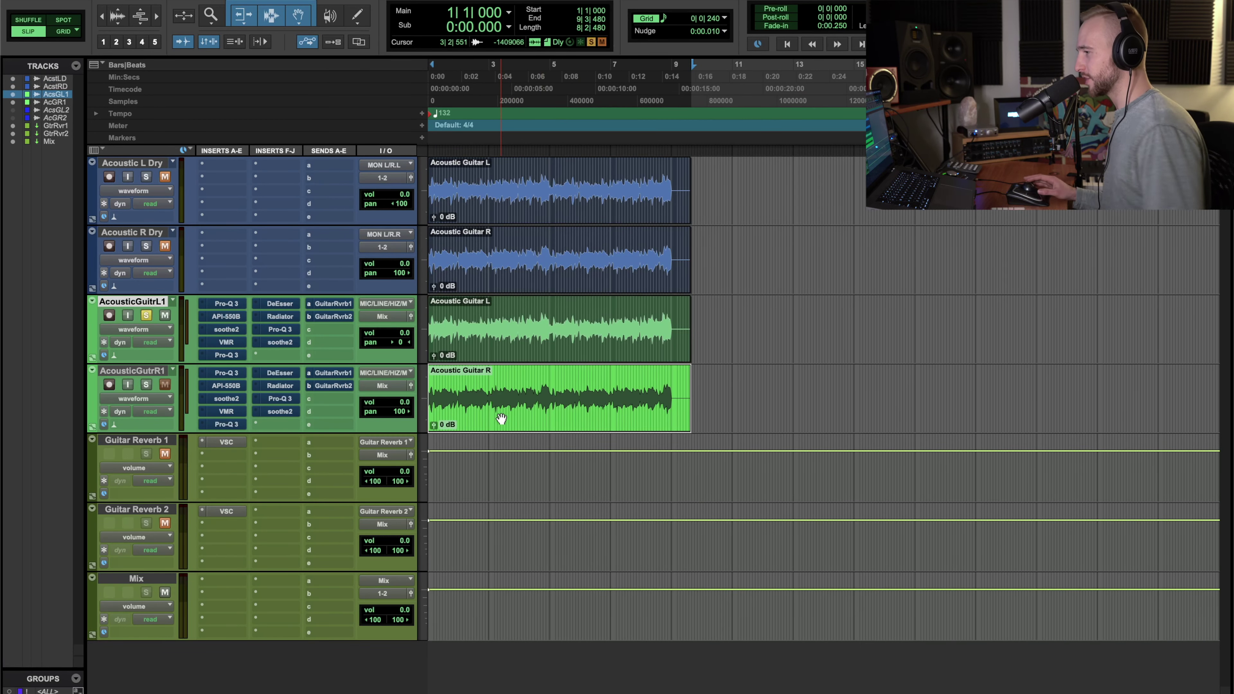
{"action": "left_click", "coordinate": [496, 350]}
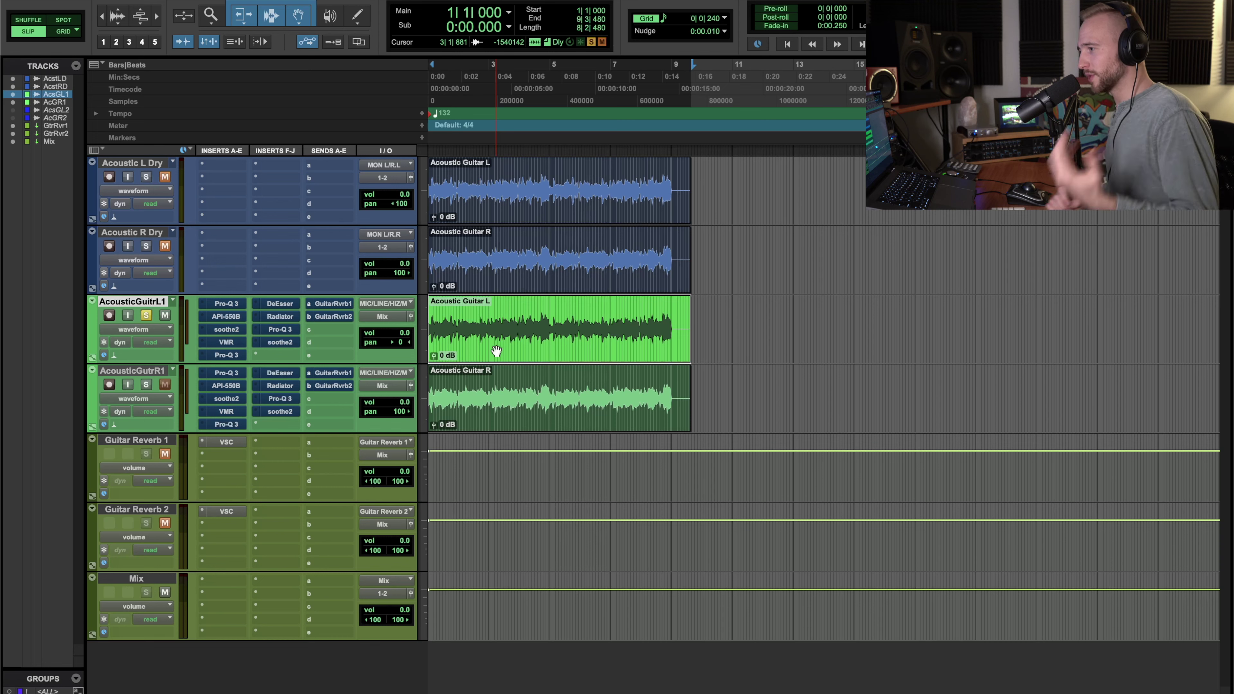
{"action": "key", "text": "super+equal"}
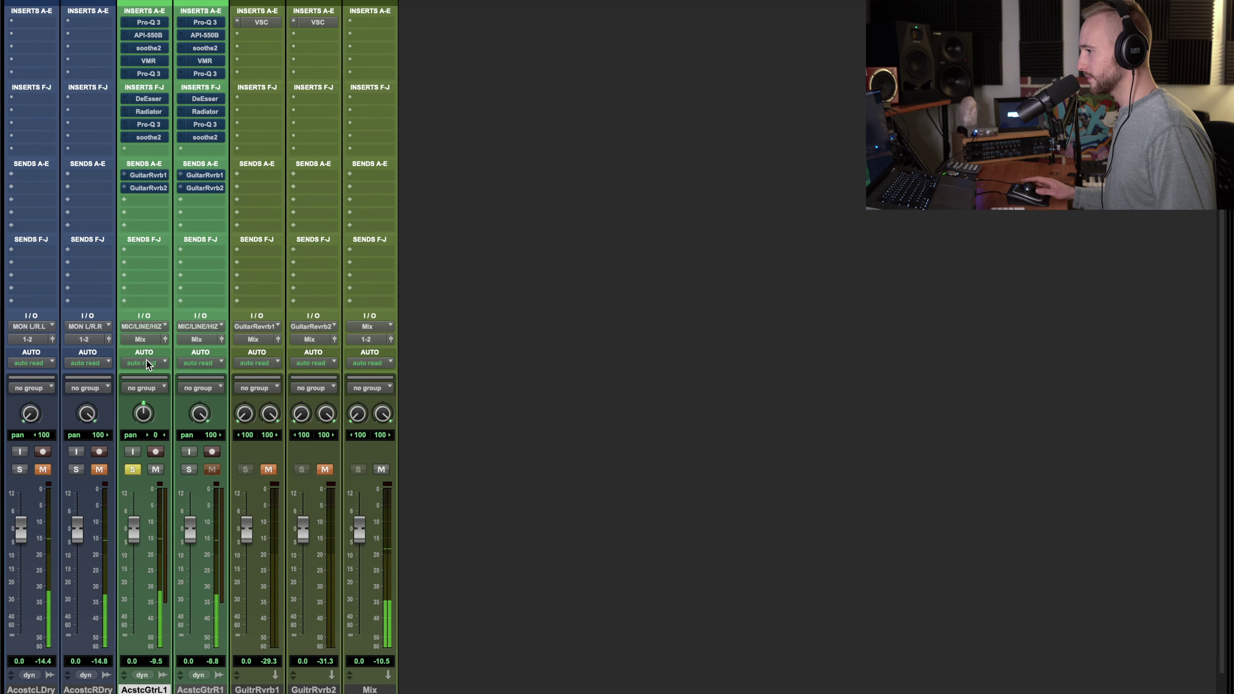
{"action": "key", "text": "space"}
Solo the right processed guitar track in place of the left, centre its pan at 0 and play it.
{"action": "left_click", "coordinate": [189, 469]}
{"action": "left_click", "coordinate": [201, 414], "text": "alt"}
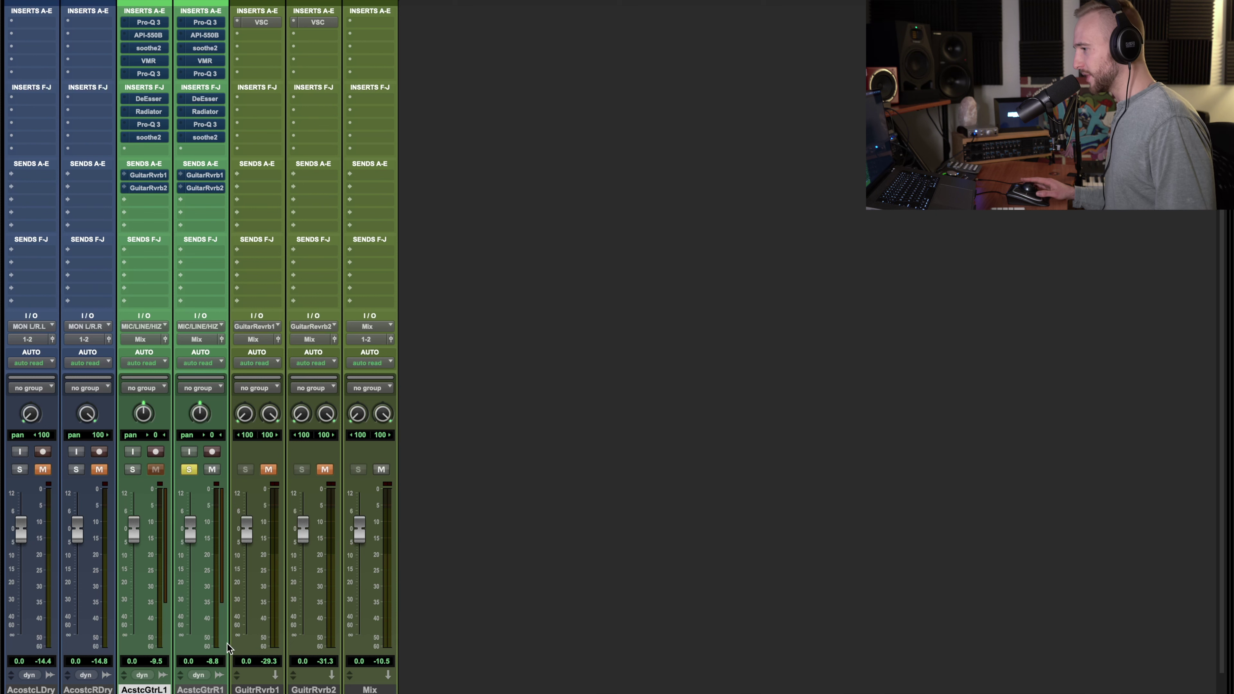
{"action": "key", "text": "space"}
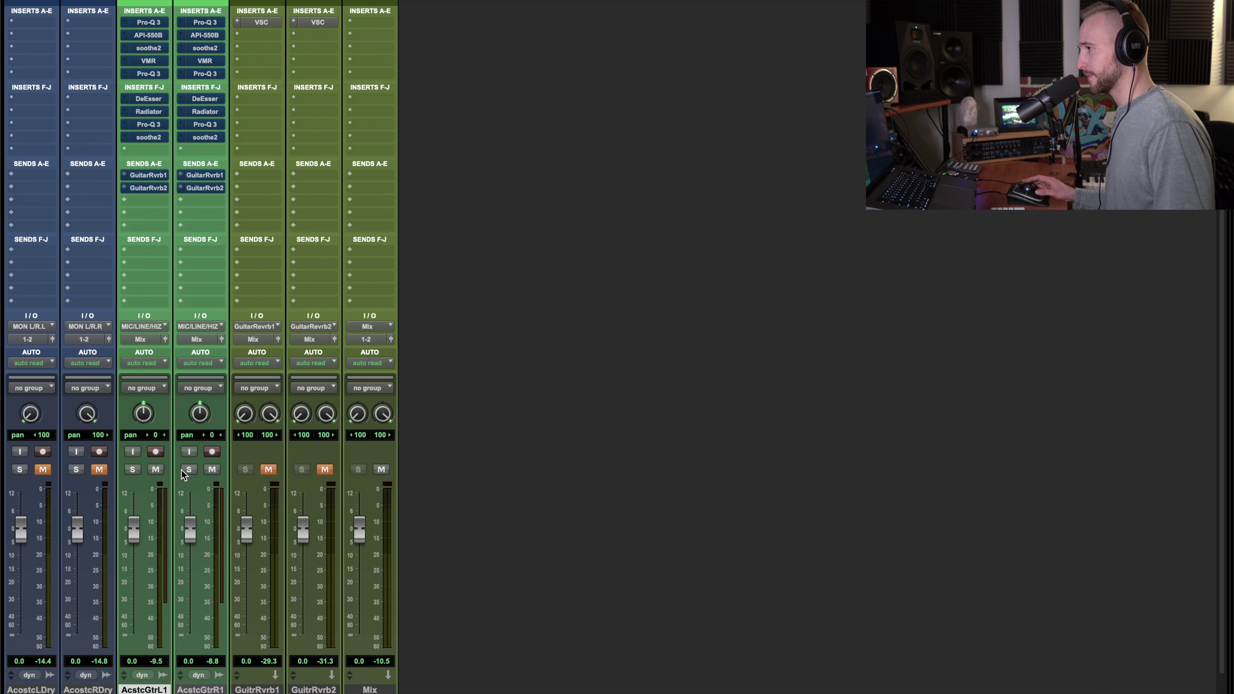
Play both processed guitars together, panning the left track to 100 left and the right track to 100 right.
{"action": "left_click_drag", "start_coordinate": [152, 417], "coordinate": [137, 470]}
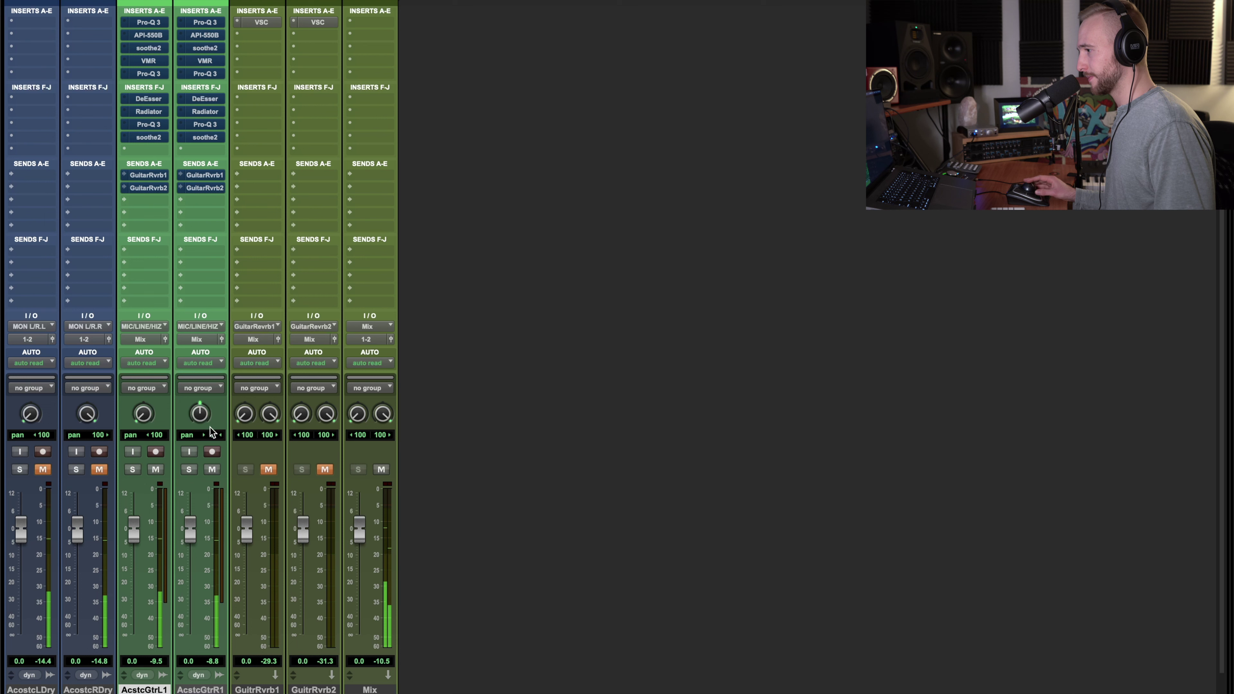
{"action": "left_click_drag", "start_coordinate": [204, 419], "coordinate": [210, 347]}
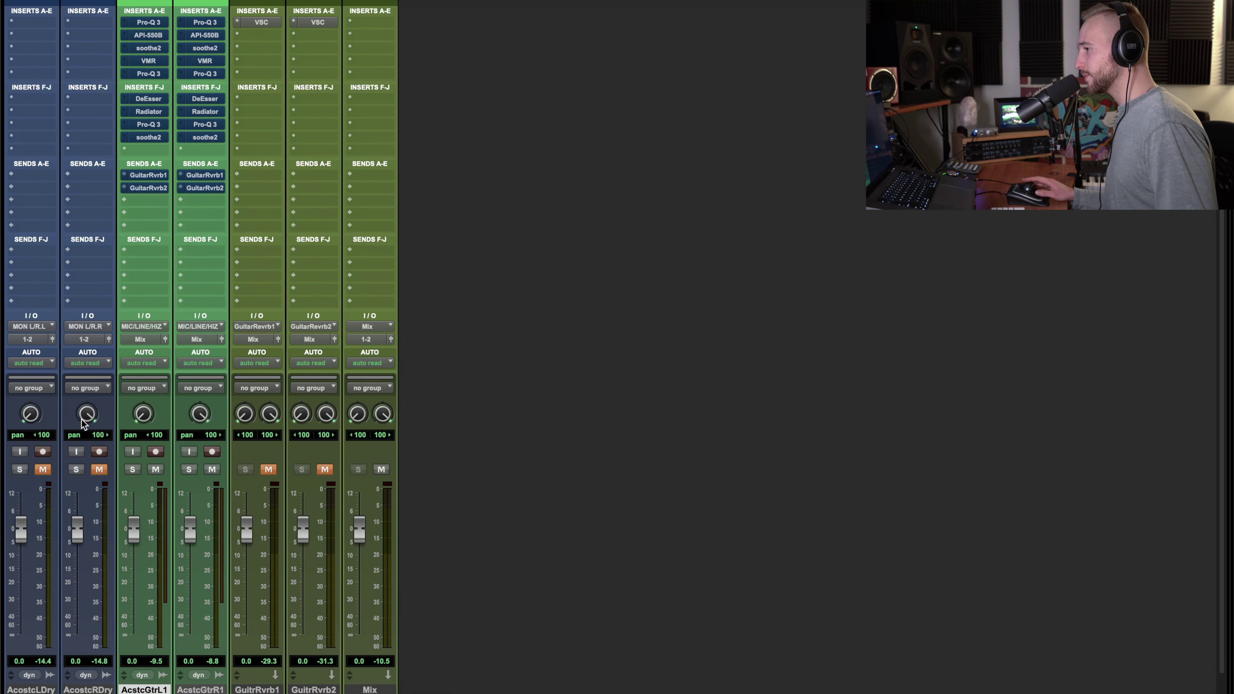
Reset the left processed guitar track's pan to centre and solo that track.
{"action": "left_click", "coordinate": [151, 418], "text": "alt"}
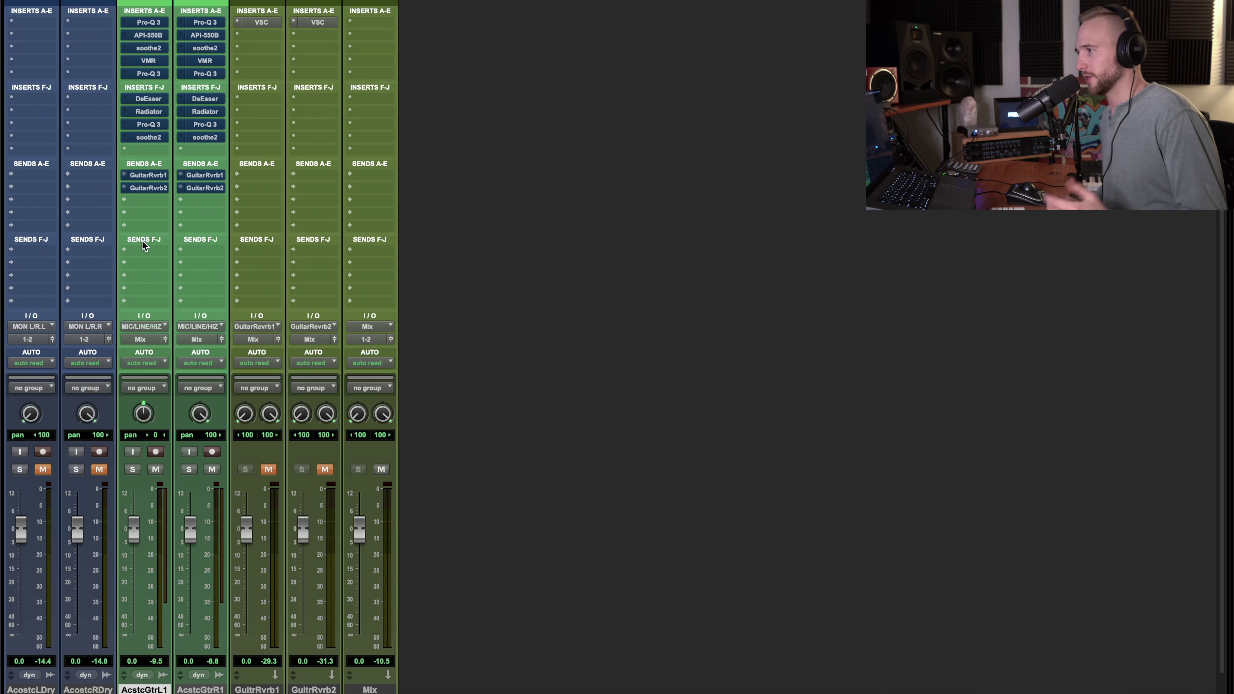
{"action": "left_click", "coordinate": [131, 470]}
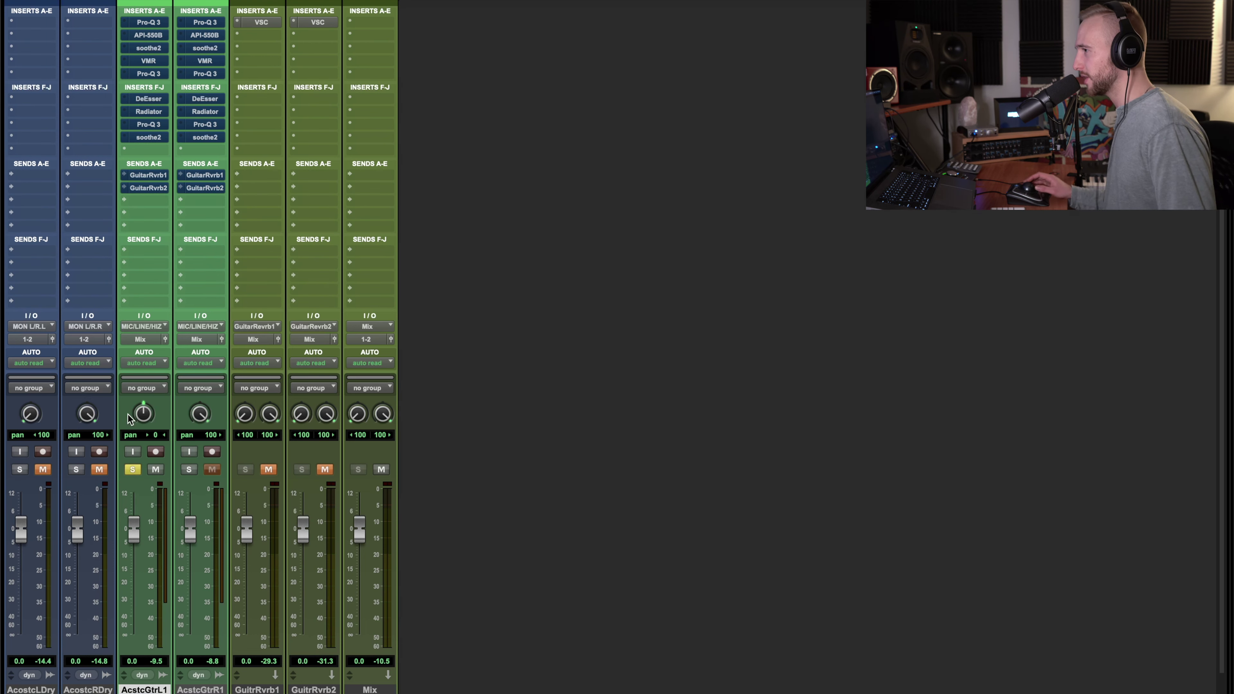
Re-enable the first Pro-Q 3 insert on the left guitar track and open its window beside the mixer strips.
{"action": "left_click", "coordinate": [149, 23], "text": "super"}
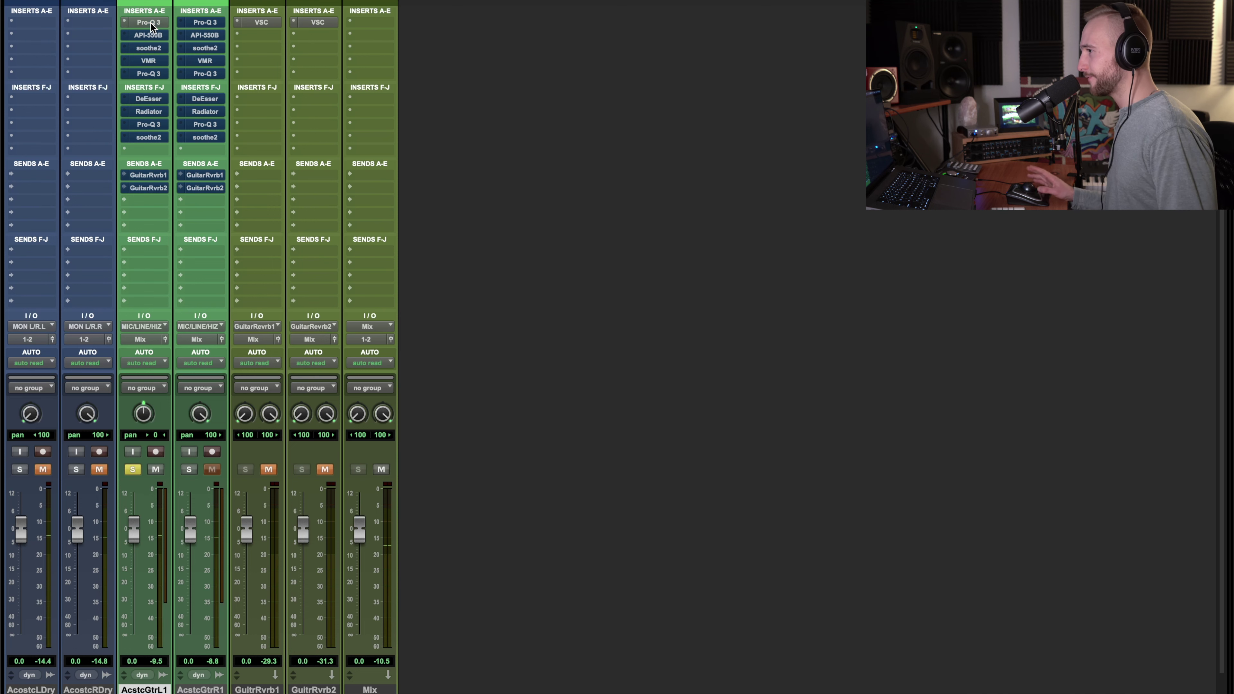
{"action": "left_click", "coordinate": [149, 22]}
{"action": "left_click_drag", "start_coordinate": [816, 18], "coordinate": [383, 173]}
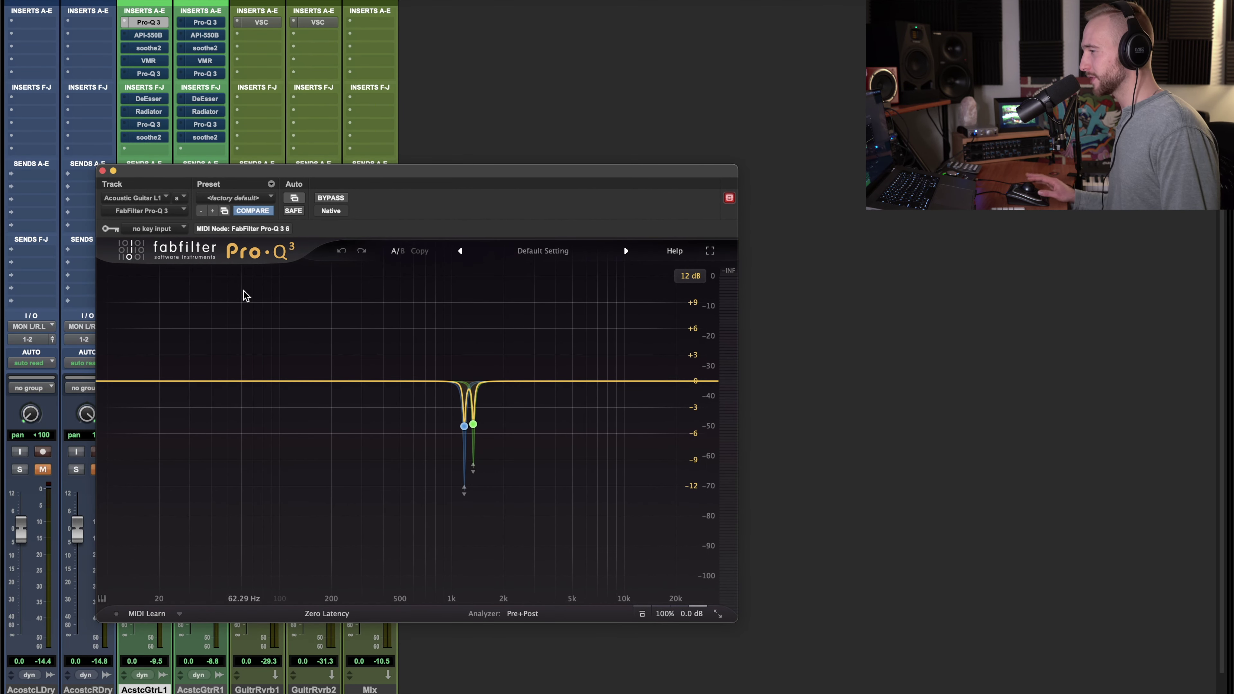
Play the left guitar and listen in isolation to the Pro-Q 3 notch at 1328.6 Hz.
{"action": "left_click", "coordinate": [464, 426]}
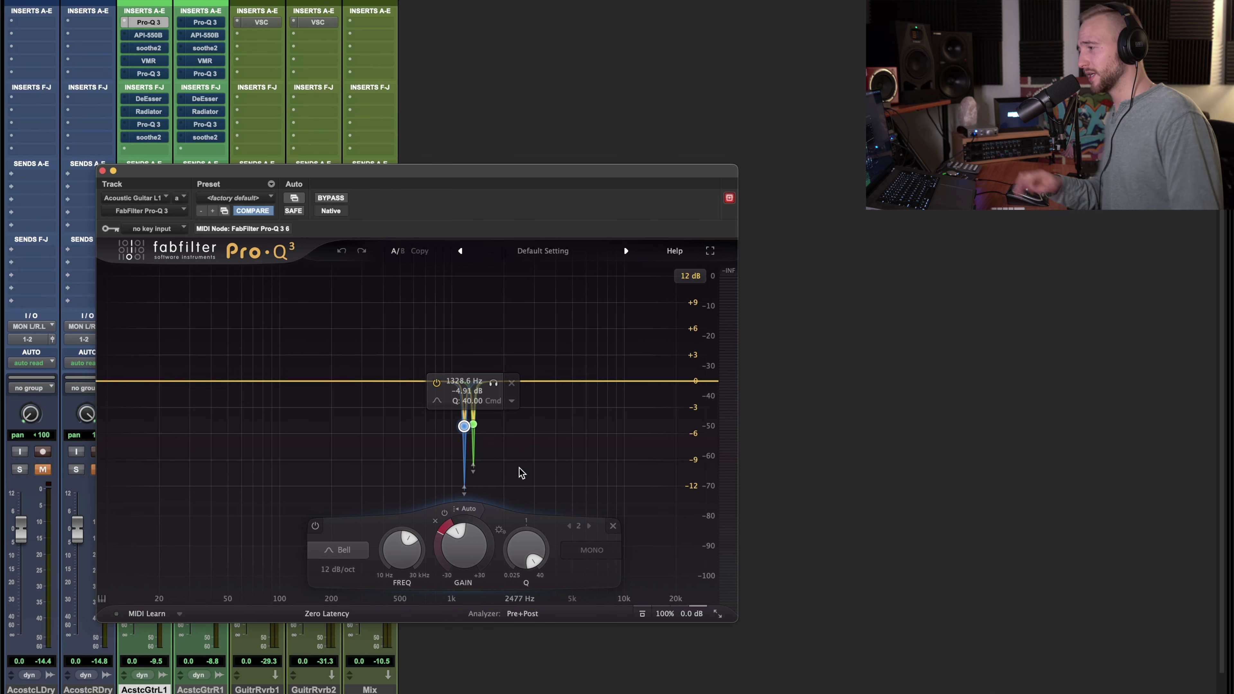
{"action": "left_click_drag", "start_coordinate": [466, 427], "coordinate": [469, 419]}
{"action": "key", "text": "space"}
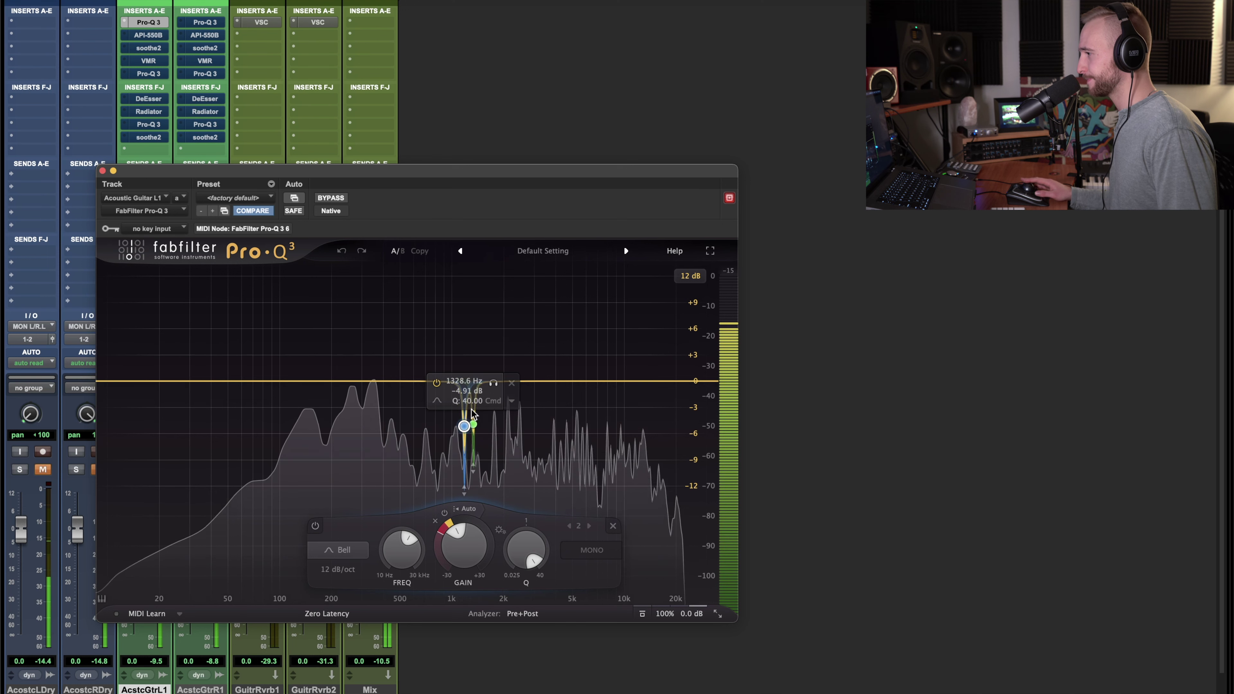
{"action": "left_click", "coordinate": [493, 383]}
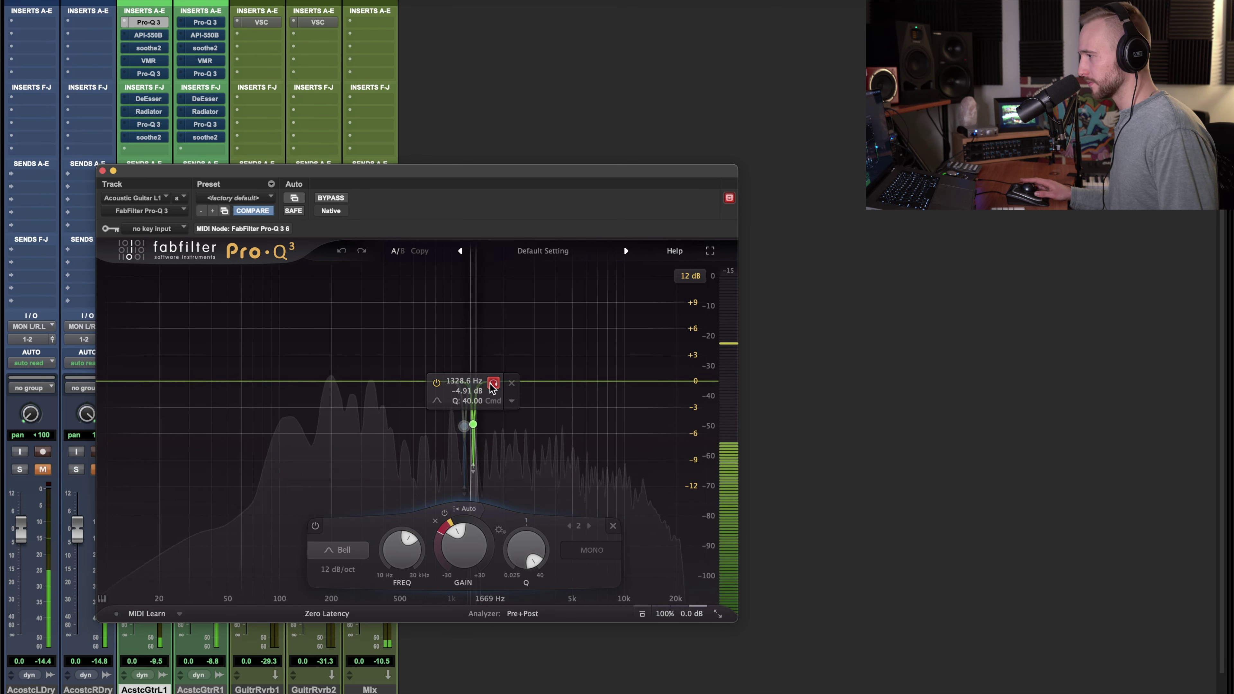
Listen in isolation to the 1181.7 Hz notch, and undo the gain change made to that band.
{"action": "left_click", "coordinate": [465, 427]}
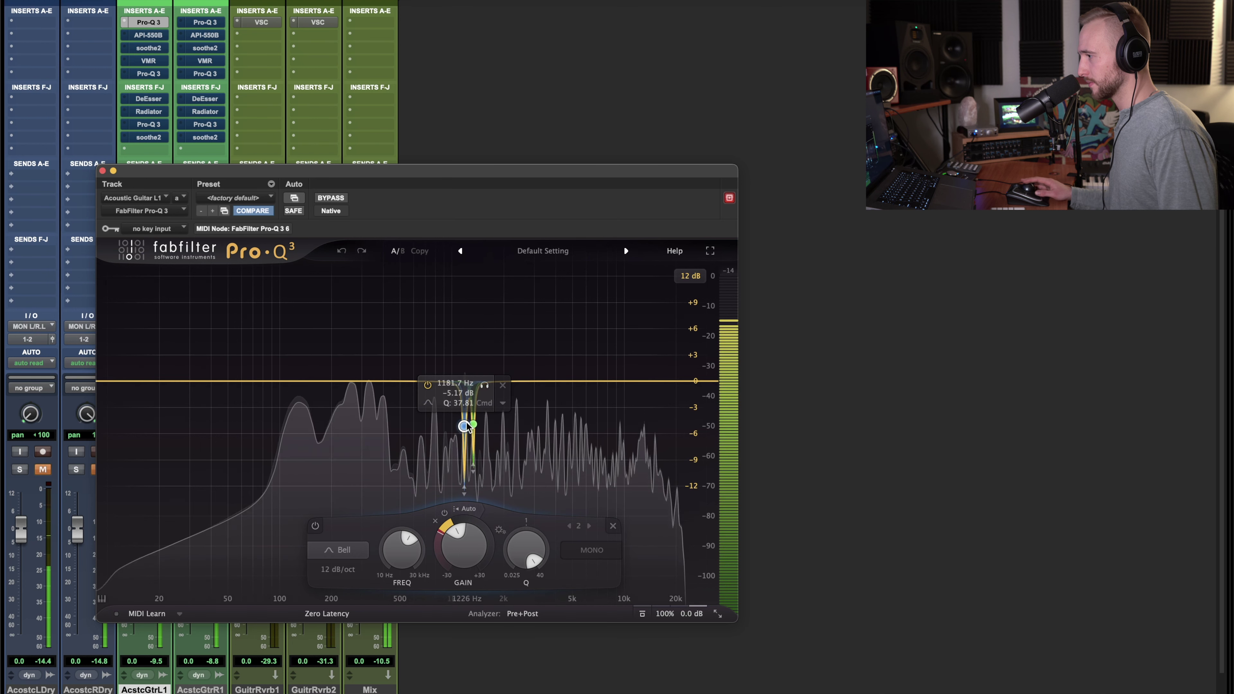
{"action": "left_click", "coordinate": [485, 385]}
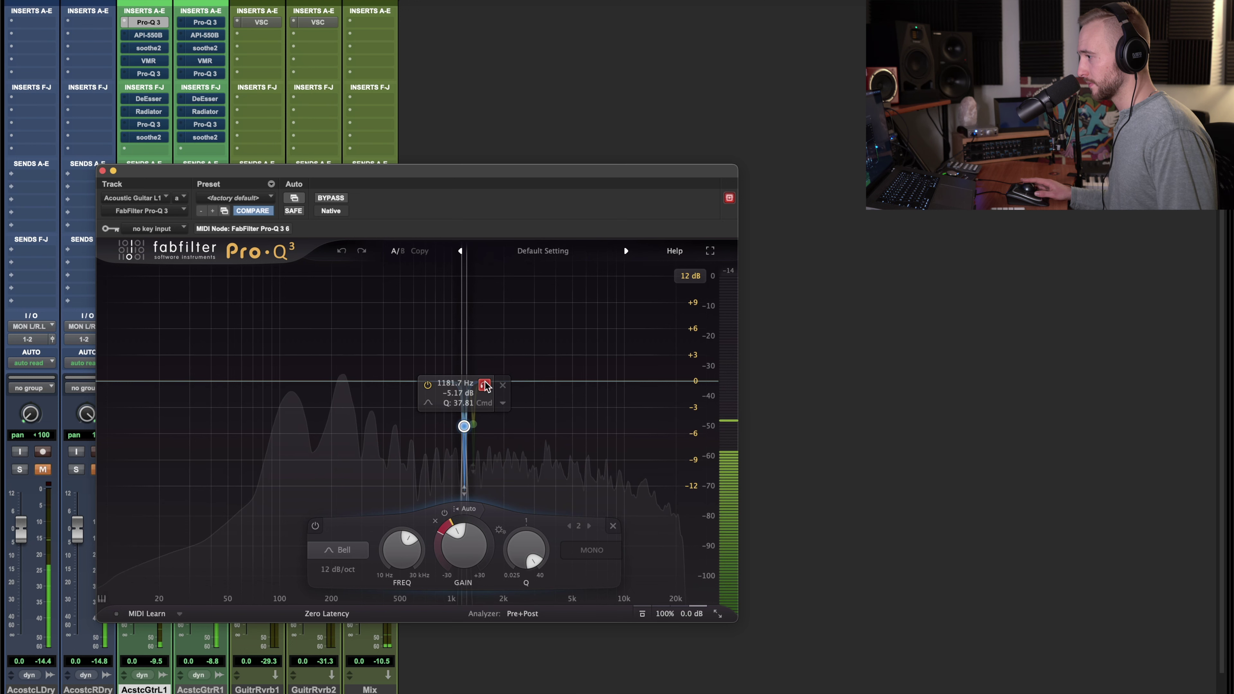
{"action": "left_click", "coordinate": [485, 385]}
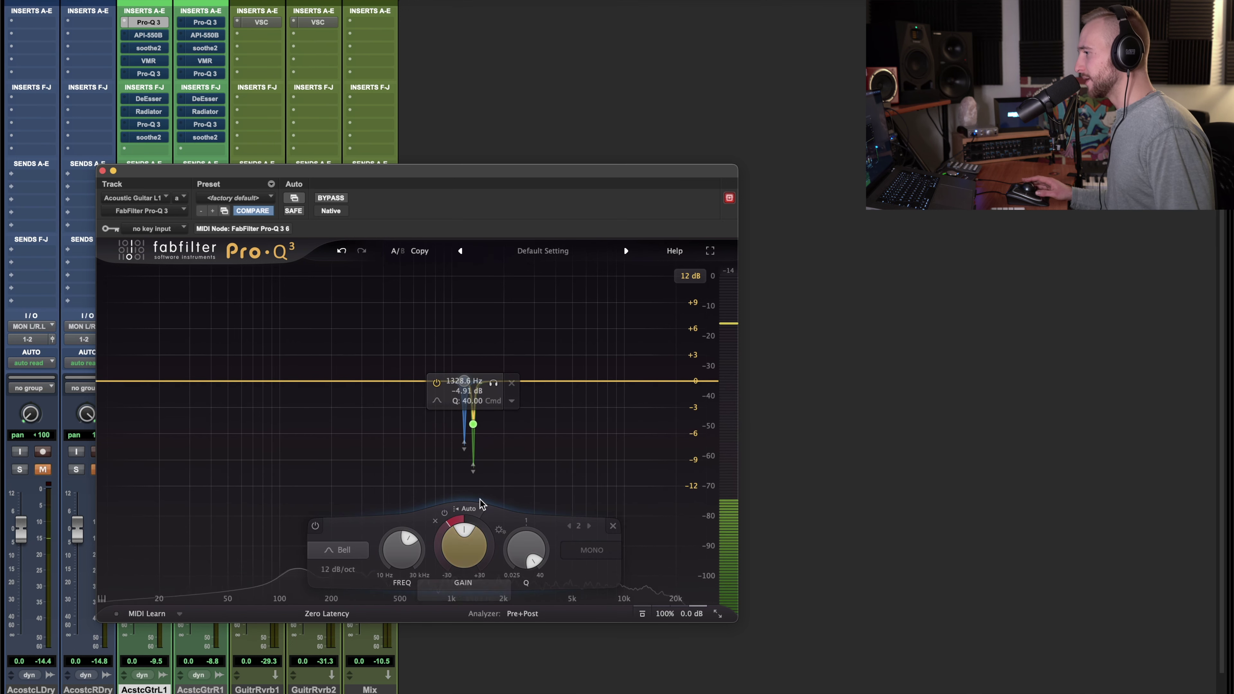
{"action": "left_click", "coordinate": [341, 251]}
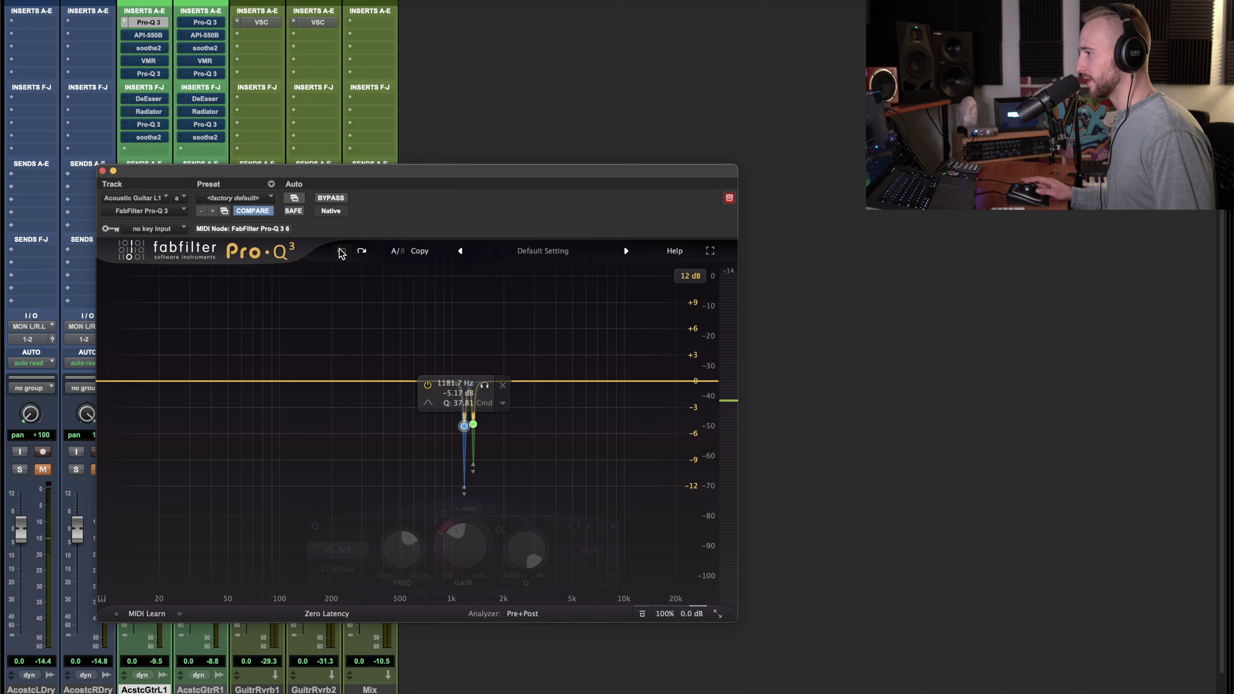
Undo the existing Pro-Q 3 bands and, during playback, add a narrow bell cut of -4.56 dB with a Q of 39.55.
{"action": "left_click", "coordinate": [342, 251]}
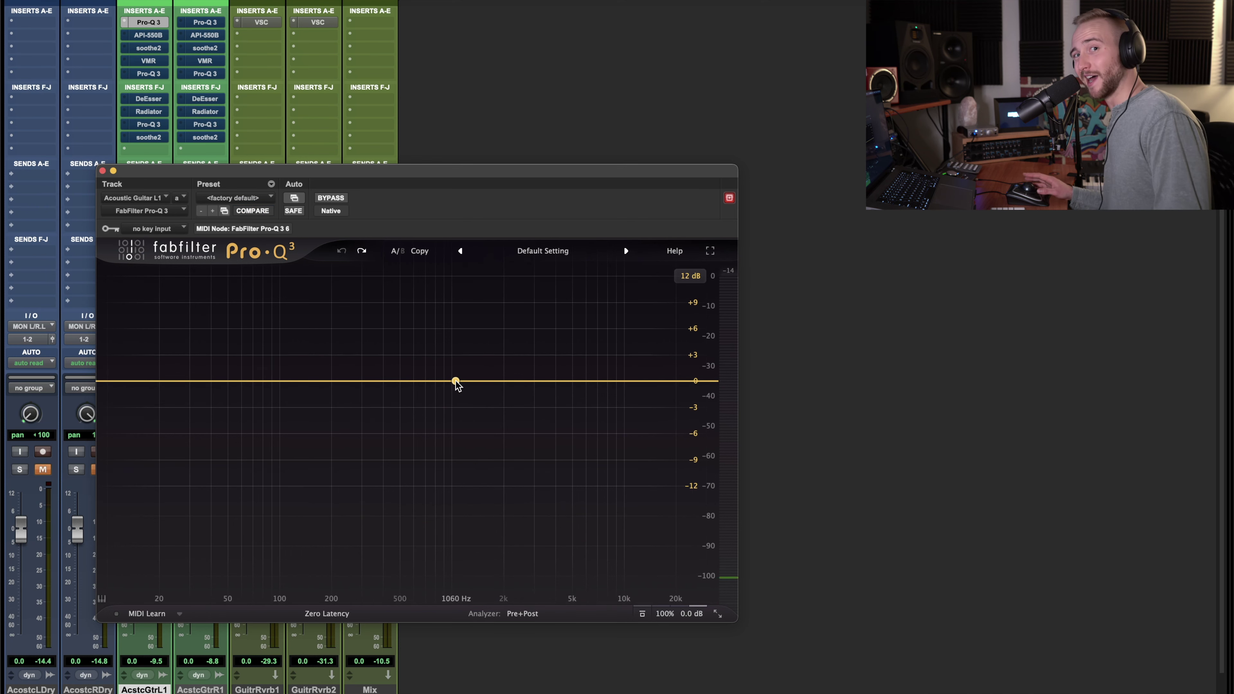
{"action": "key", "text": "space"}
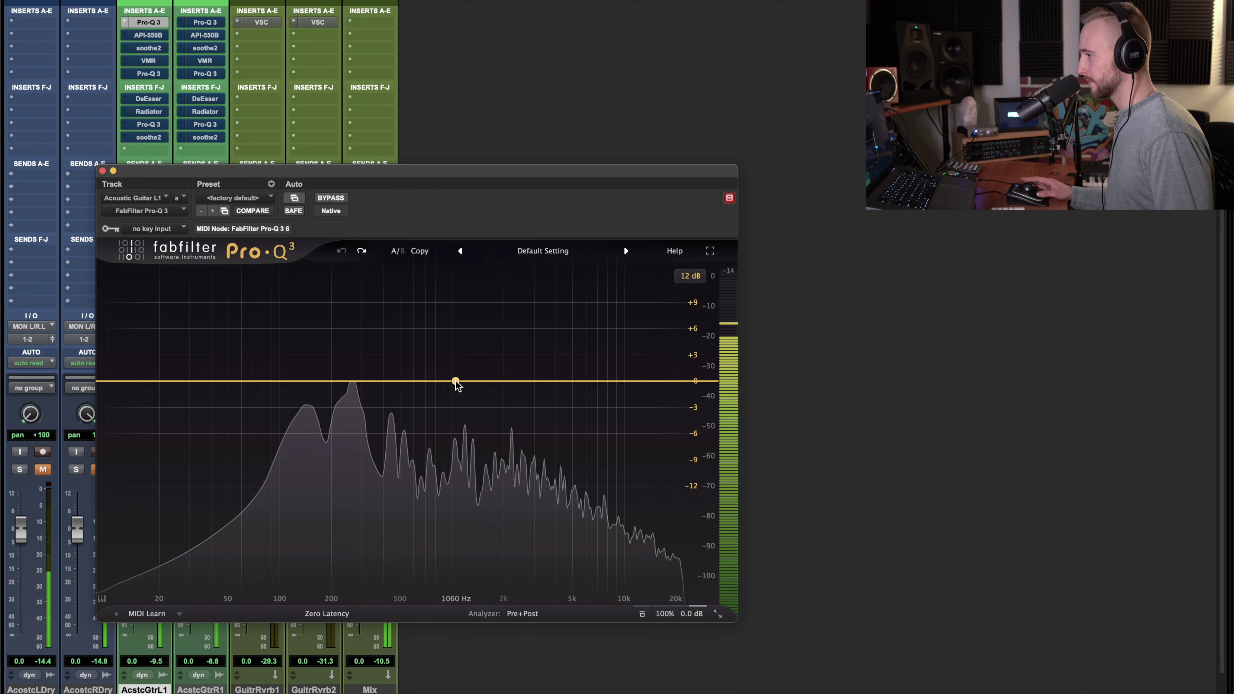
{"action": "left_click_drag", "start_coordinate": [456, 381], "coordinate": [487, 452]}
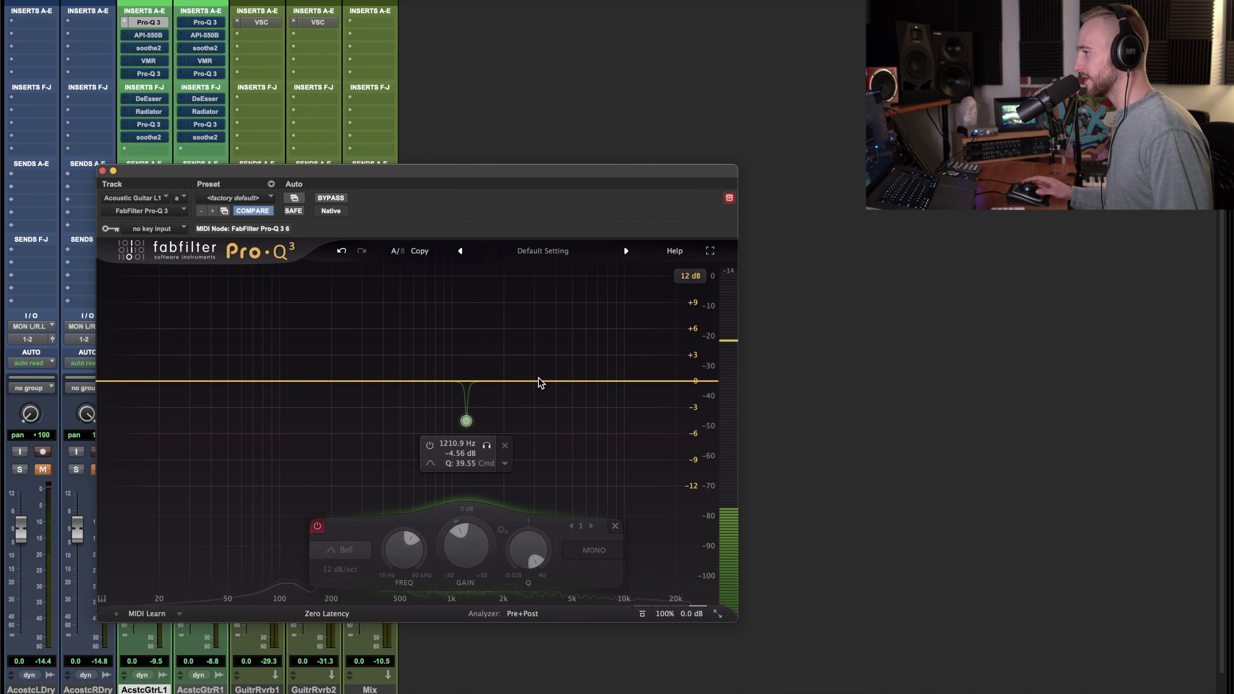
Sweep the narrow cut in solo to locate the resonance and place the band at 1350.1 Hz.
{"action": "left_click", "coordinate": [487, 447]}
{"action": "left_click_drag", "start_coordinate": [489, 451], "coordinate": [503, 451]}
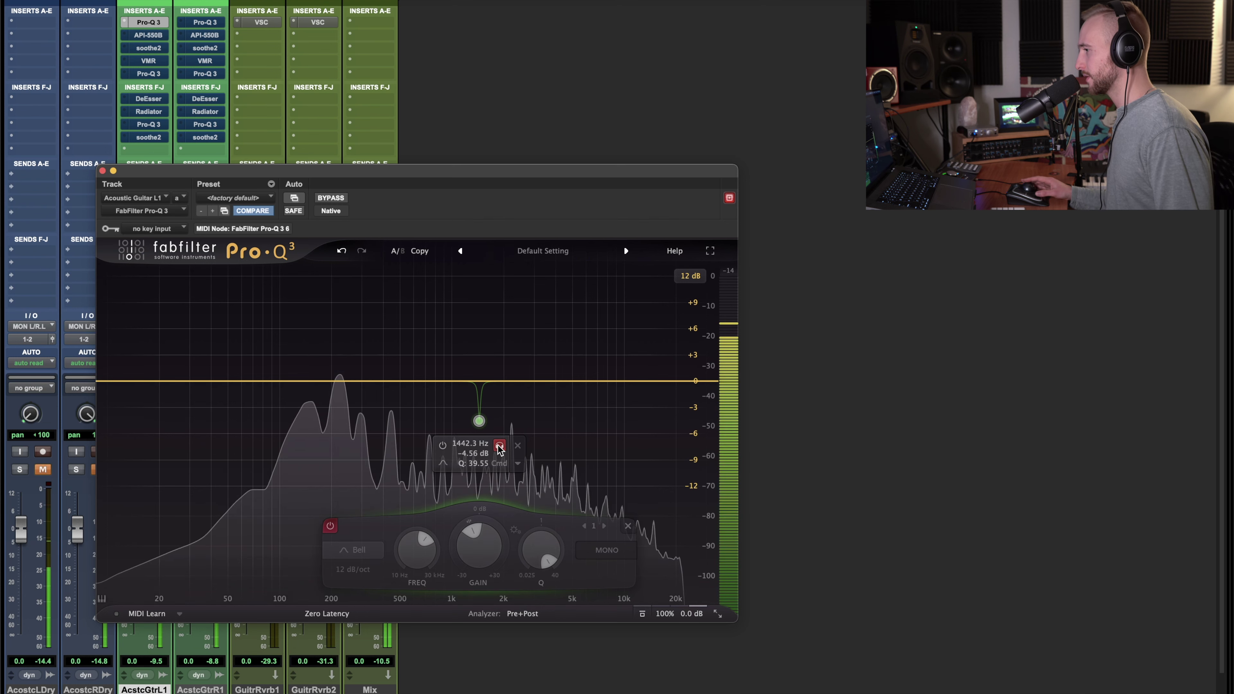
{"action": "left_click", "coordinate": [499, 447]}
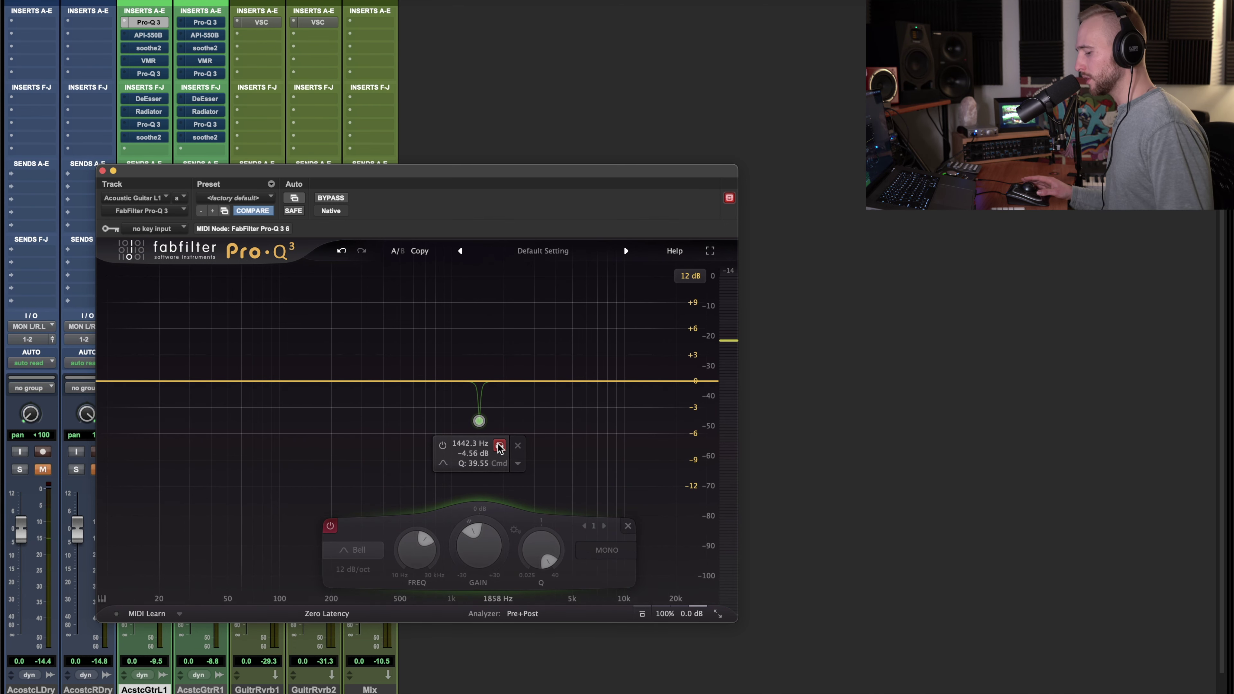
{"action": "key", "text": "space"}
{"action": "left_click_drag", "start_coordinate": [499, 446], "coordinate": [489, 450]}
{"action": "key", "text": "space"}
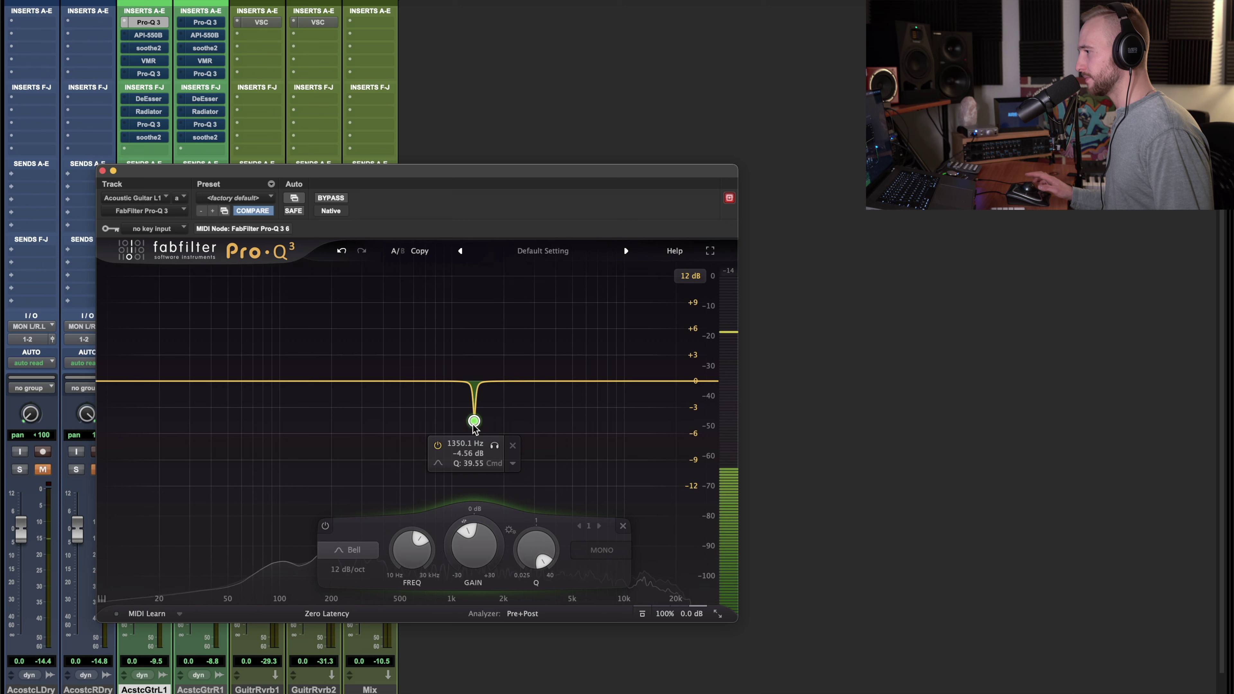
Set the 1350.1 Hz band's Q to 29.10 and turn its cut into a dynamic one.
{"action": "right_click", "coordinate": [475, 424]}
{"action": "left_click", "coordinate": [518, 408]}
{"action": "left_click_drag", "start_coordinate": [536, 554], "coordinate": [533, 527]}
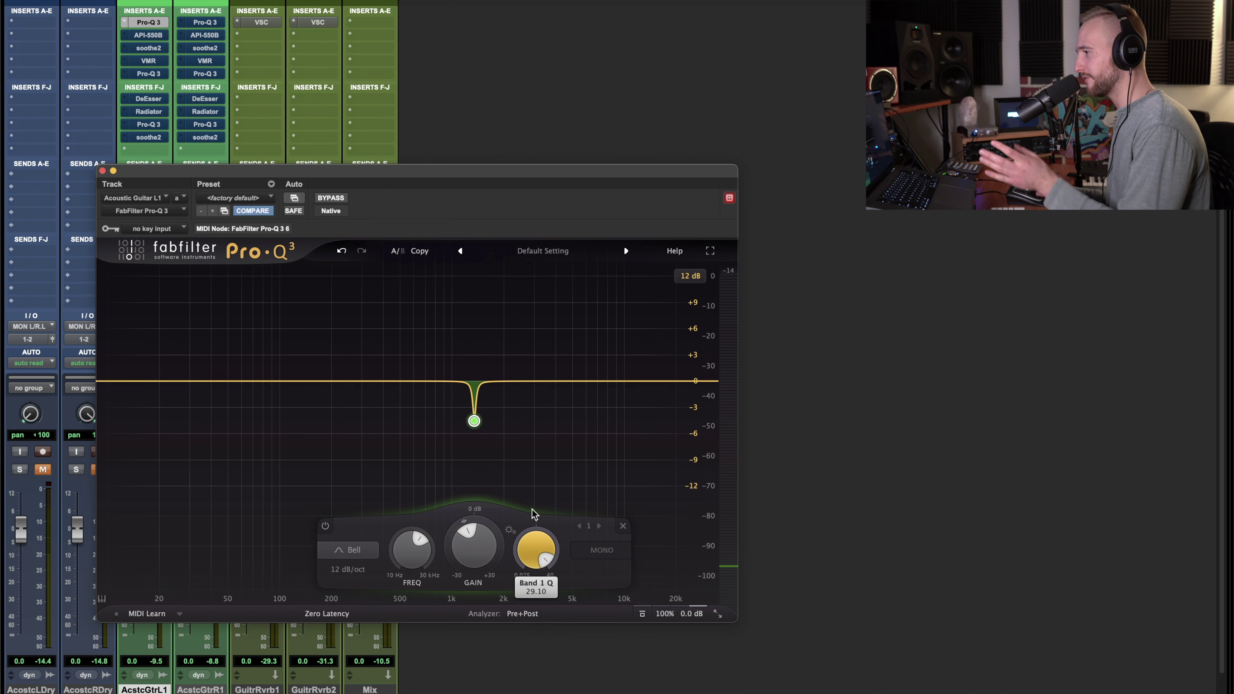
{"action": "right_click", "coordinate": [475, 425]}
{"action": "left_click", "coordinate": [515, 466]}
{"action": "left_click_drag", "start_coordinate": [474, 436], "coordinate": [482, 467]}
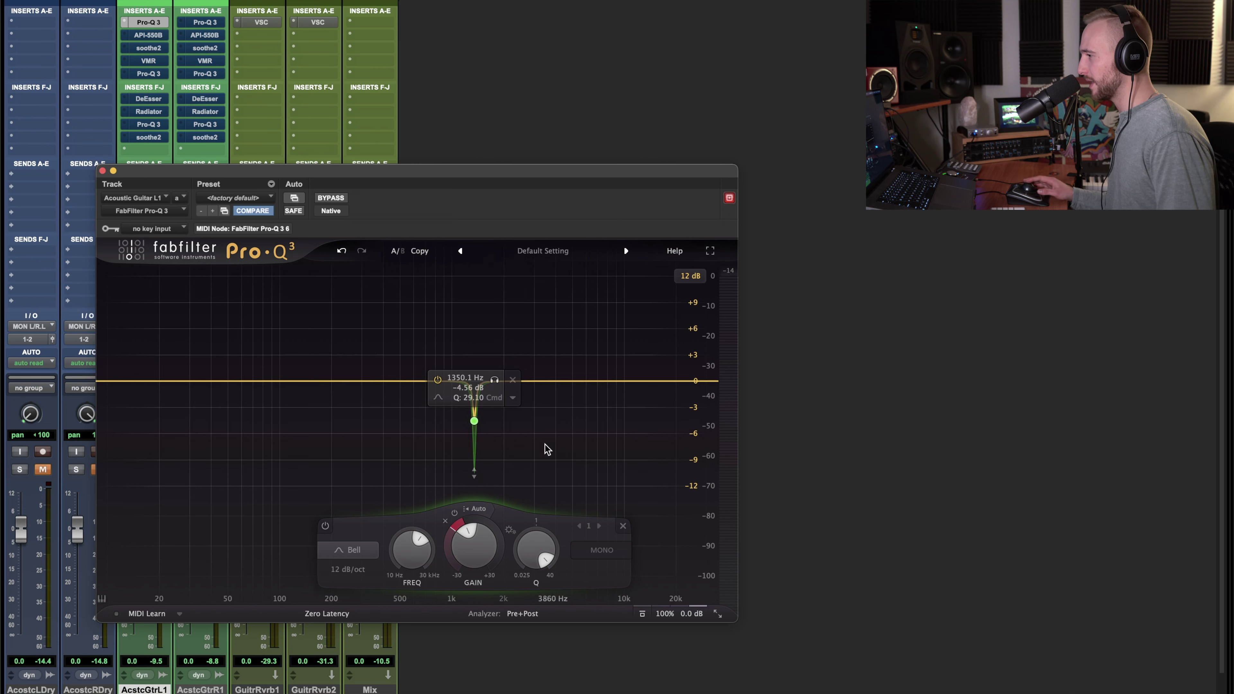
Add a second narrow cut and sweep it in solo down to 1803.8 Hz, at -5.10 dB with a Q of 37.73.
{"action": "left_click_drag", "start_coordinate": [402, 382], "coordinate": [601, 444]}
{"action": "key", "text": "space"}
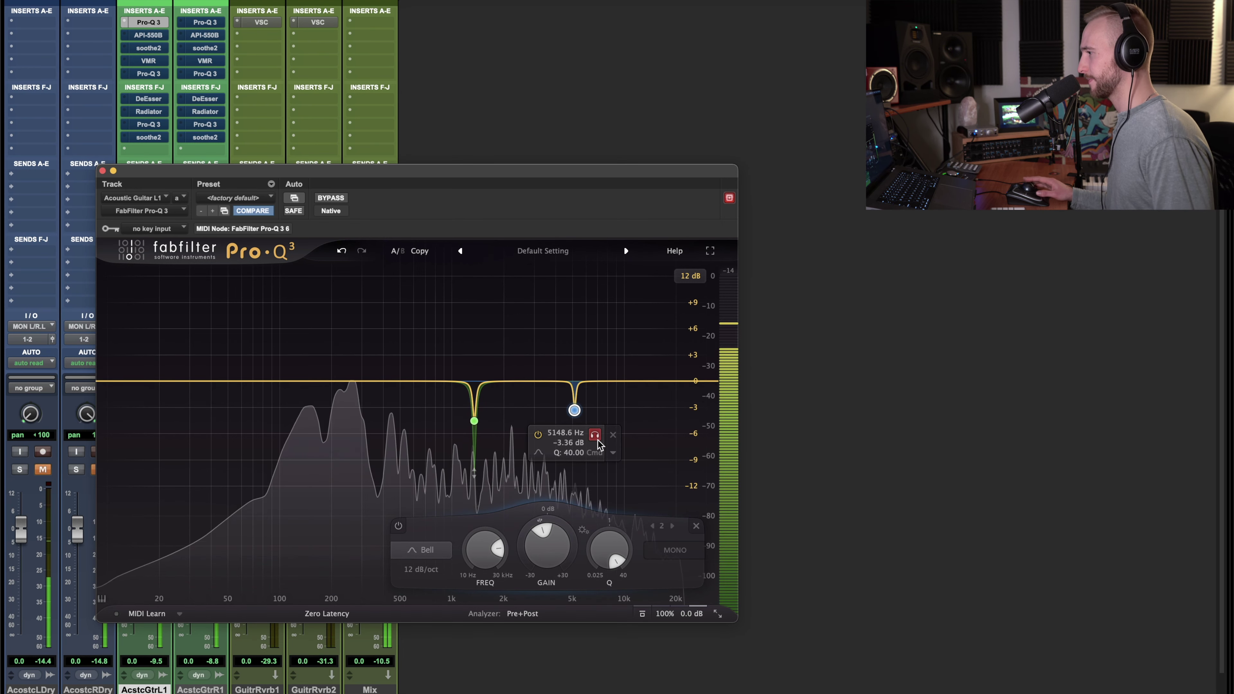
{"action": "mouse_move", "coordinate": [596, 440]}
{"action": "left_mouse_down"}
{"action": "mouse_move", "coordinate": [508, 437]}
{"action": "mouse_move", "coordinate": [588, 438]}
{"action": "left_mouse_up"}
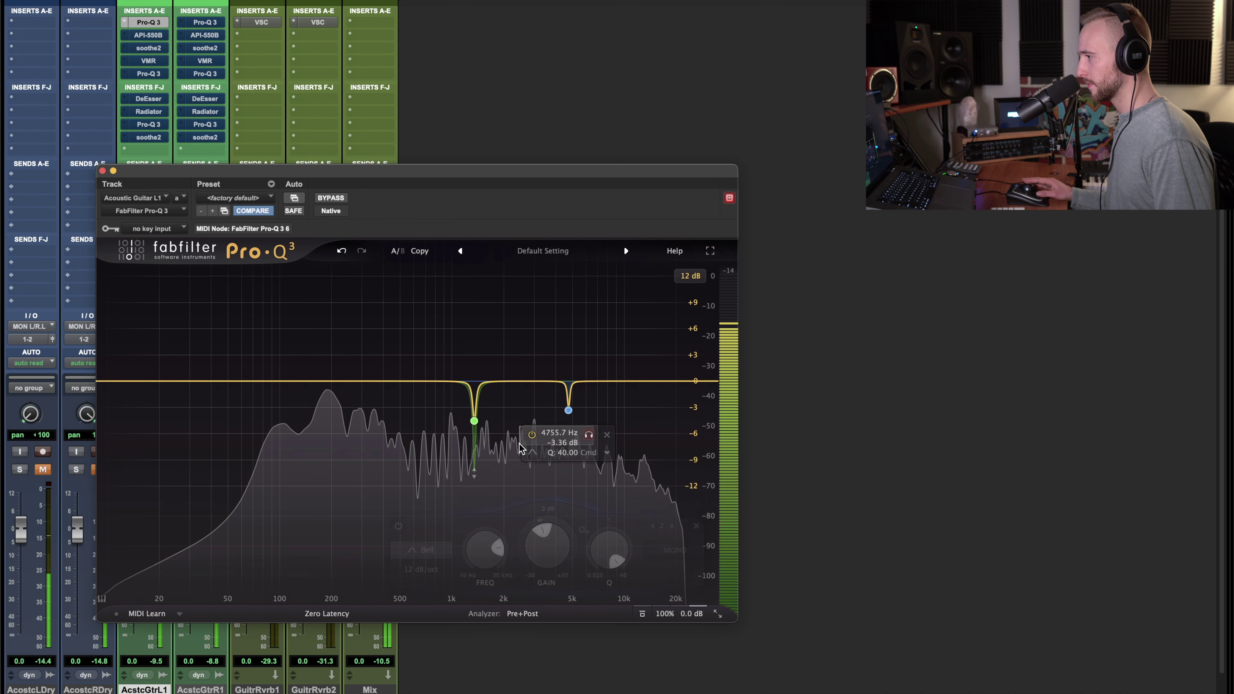
{"action": "left_click", "coordinate": [589, 435]}
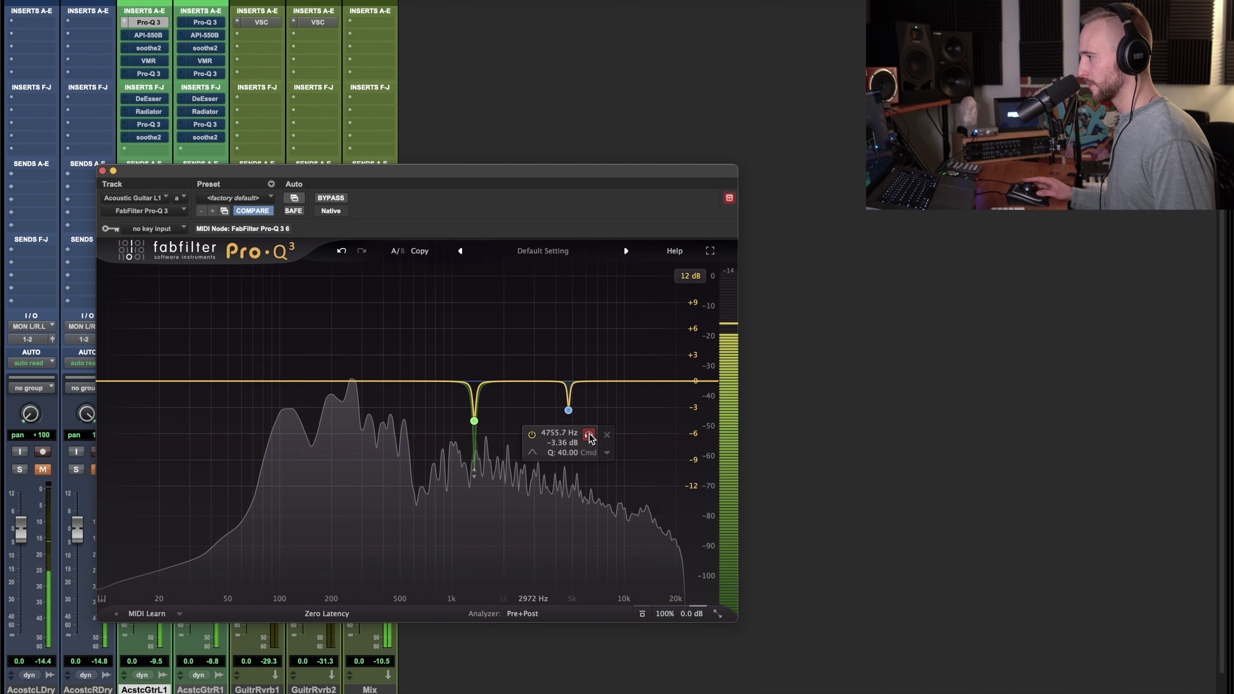
{"action": "left_click_drag", "start_coordinate": [590, 437], "coordinate": [516, 444]}
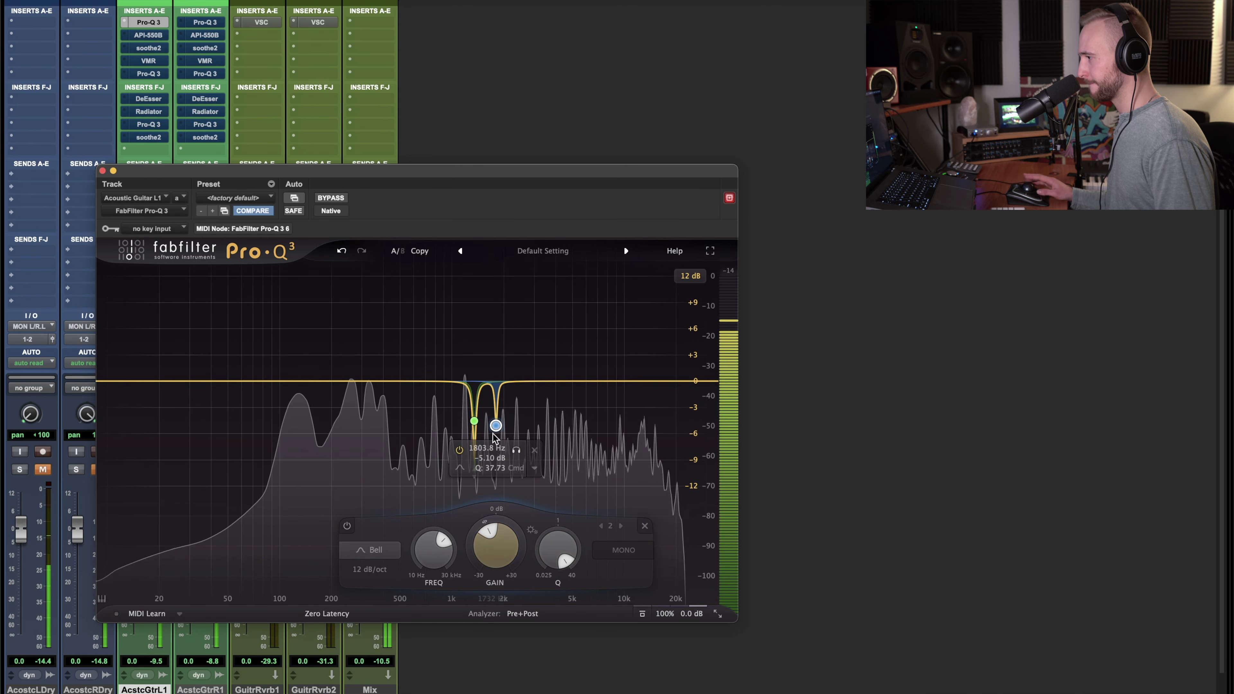
Make the 1803.8 Hz band dynamic and reduce the depth of its cut.
{"action": "right_click", "coordinate": [495, 426]}
{"action": "left_click", "coordinate": [541, 469]}
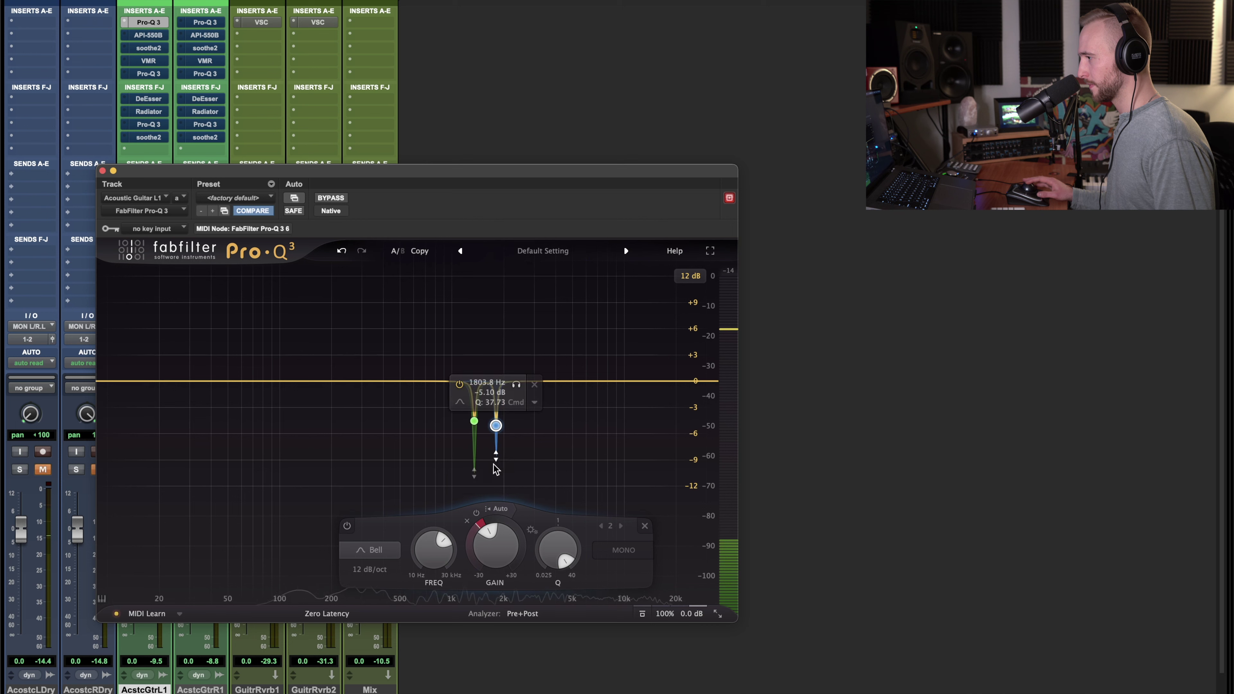
{"action": "scroll", "coordinate": [500, 548], "scroll_direction": "up", "scroll_amount": 2}
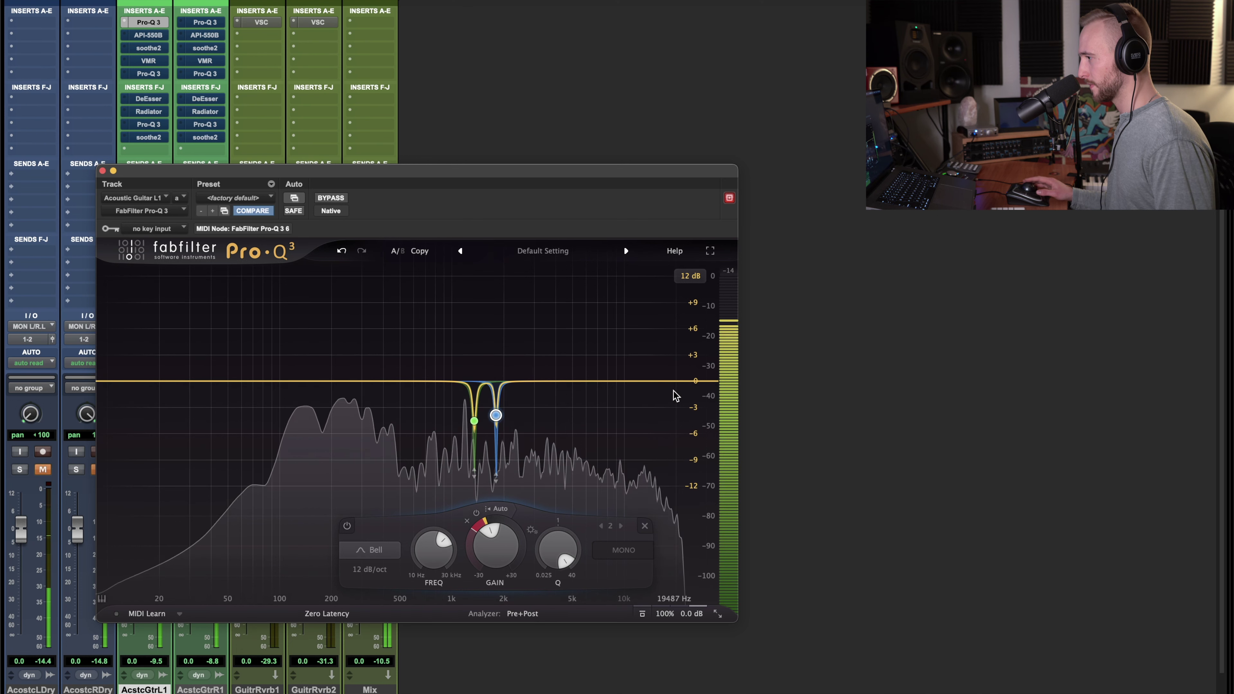
Add a third dynamic cut at 1191.0 Hz, -3.51 dB with a Q of 40, and listen to it in solo.
{"action": "left_click_drag", "start_coordinate": [389, 381], "coordinate": [462, 464]}
{"action": "right_click", "coordinate": [466, 409]}
{"action": "left_click", "coordinate": [487, 448]}
{"action": "key", "text": "space"}
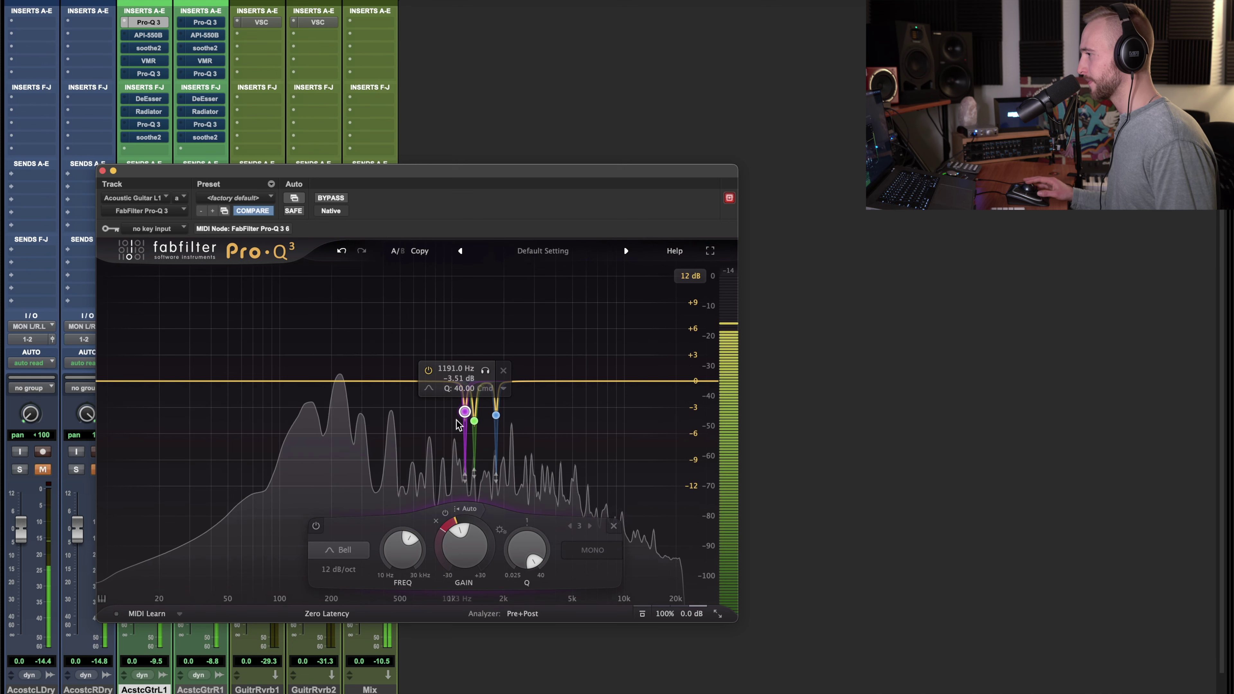
{"action": "left_click_drag", "start_coordinate": [486, 371], "coordinate": [487, 373]}
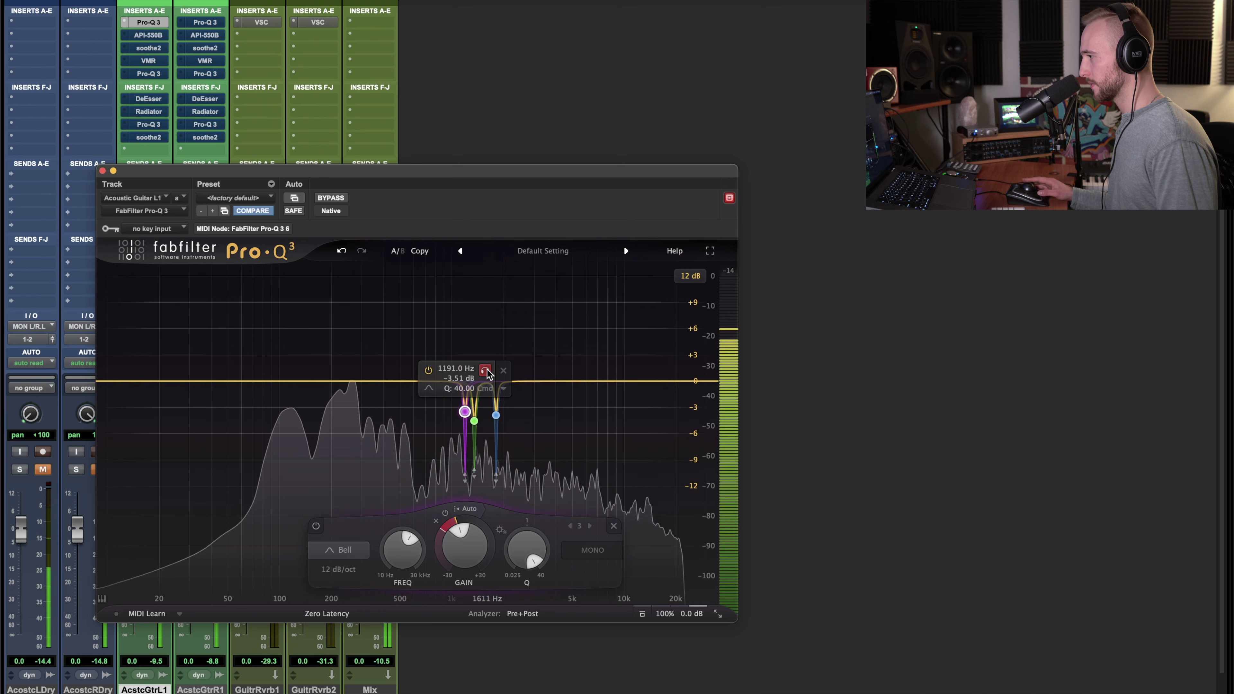
Ease the 1803.8 Hz band's gain to -3.19 dB while playing back the guitar.
{"action": "left_click", "coordinate": [495, 415]}
{"action": "left_click_drag", "start_coordinate": [498, 547], "coordinate": [498, 544]}
{"action": "key", "text": "space"}
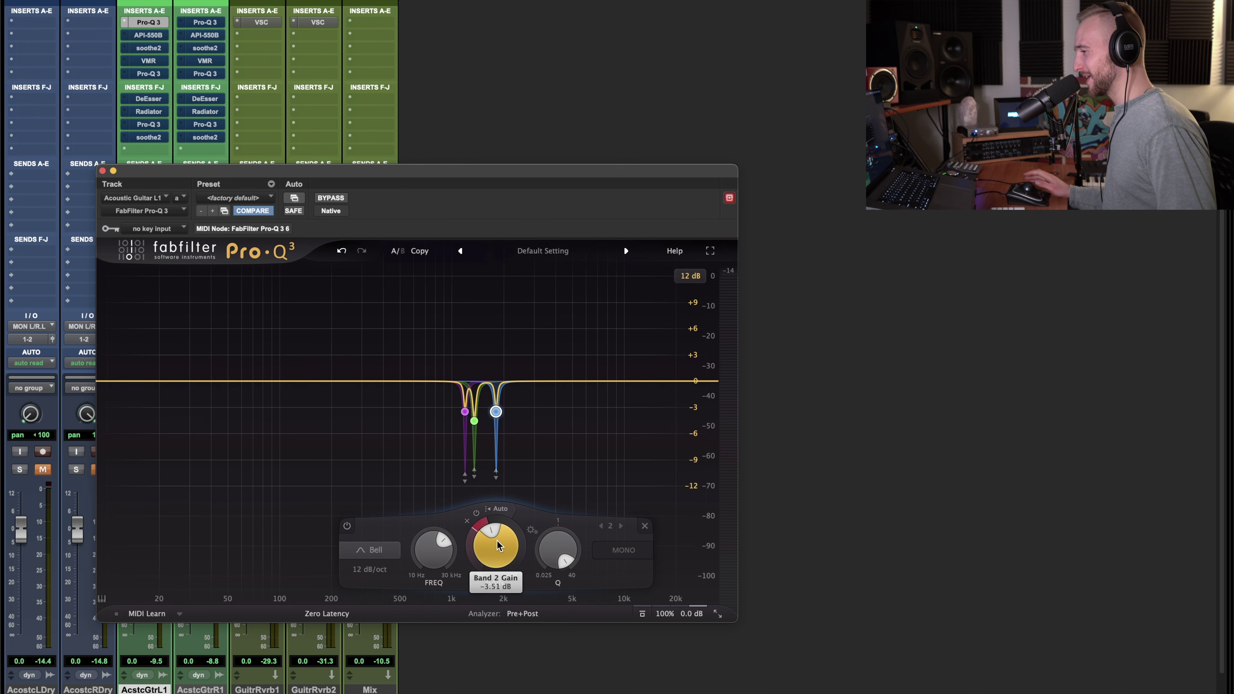
{"action": "mouse_move", "coordinate": [451, 414]}
{"action": "mouse_move", "coordinate": [501, 417]}
{"action": "key", "text": "space"}
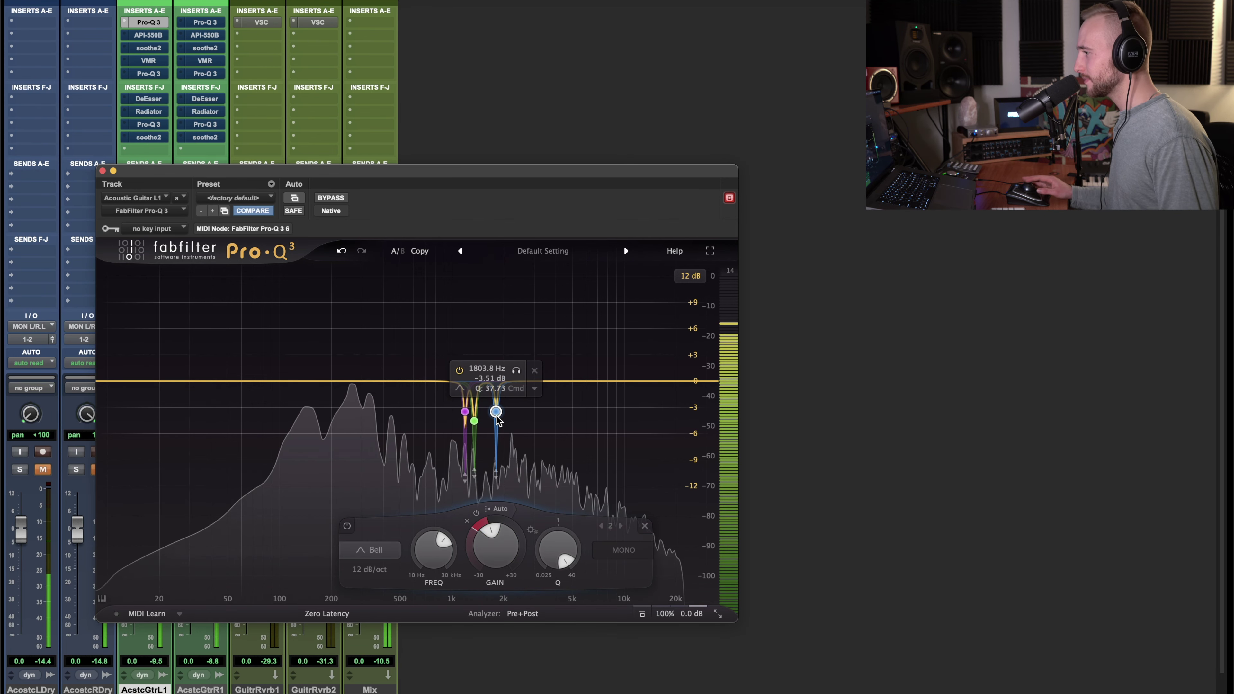
{"action": "scroll", "coordinate": [500, 550], "scroll_direction": "up", "scroll_amount": 2}
{"action": "key", "text": "space"}
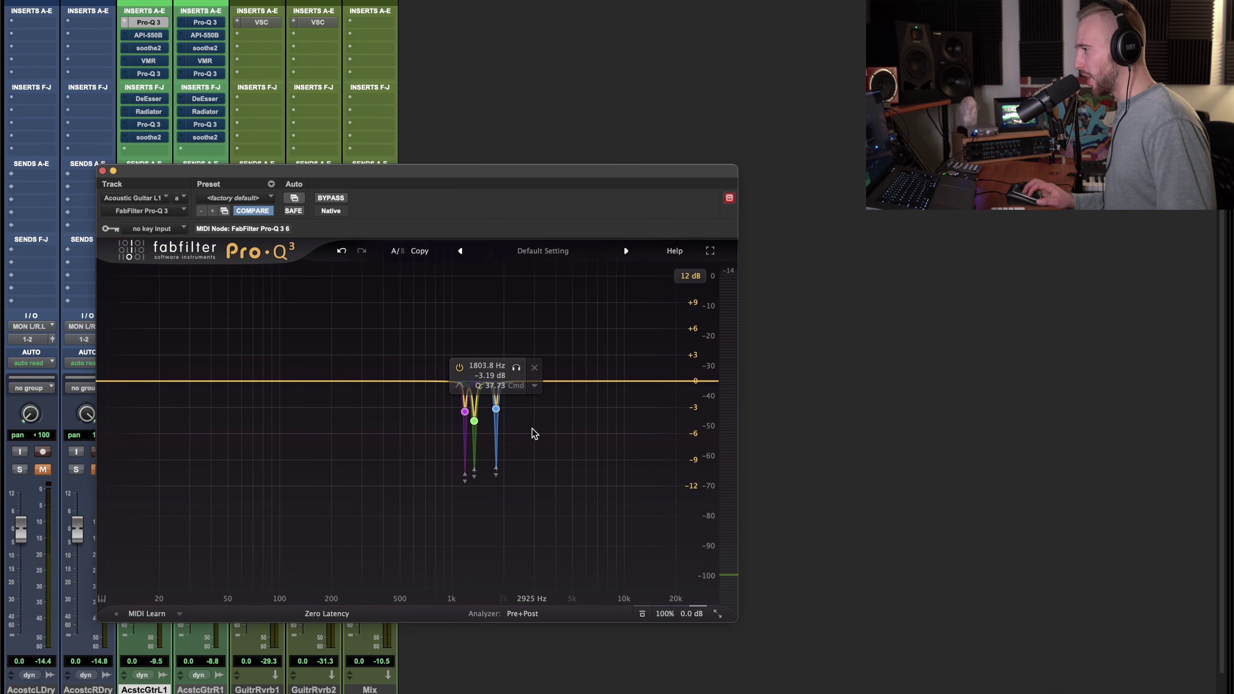
Close the Pro-Q 3 window, then enable the left guitar's API-550B insert and open it clear of the mixer strips.
{"action": "left_click_drag", "start_coordinate": [146, 173], "coordinate": [291, 172]}
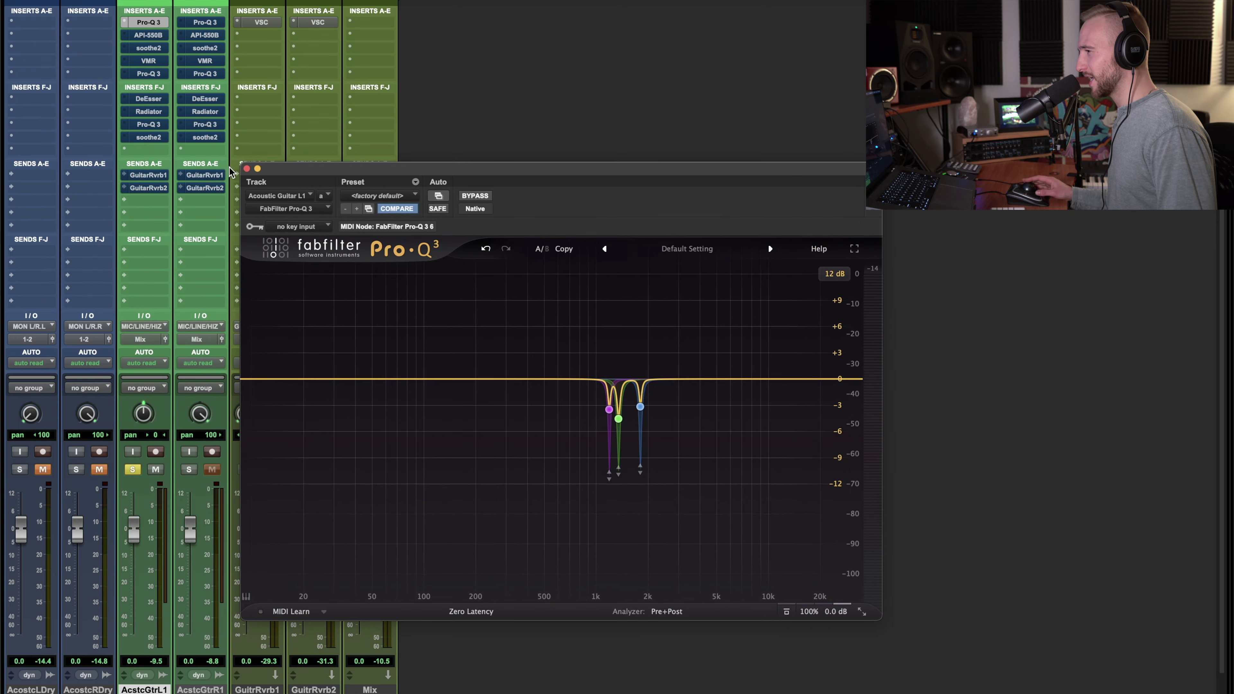
{"action": "left_click", "coordinate": [246, 171]}
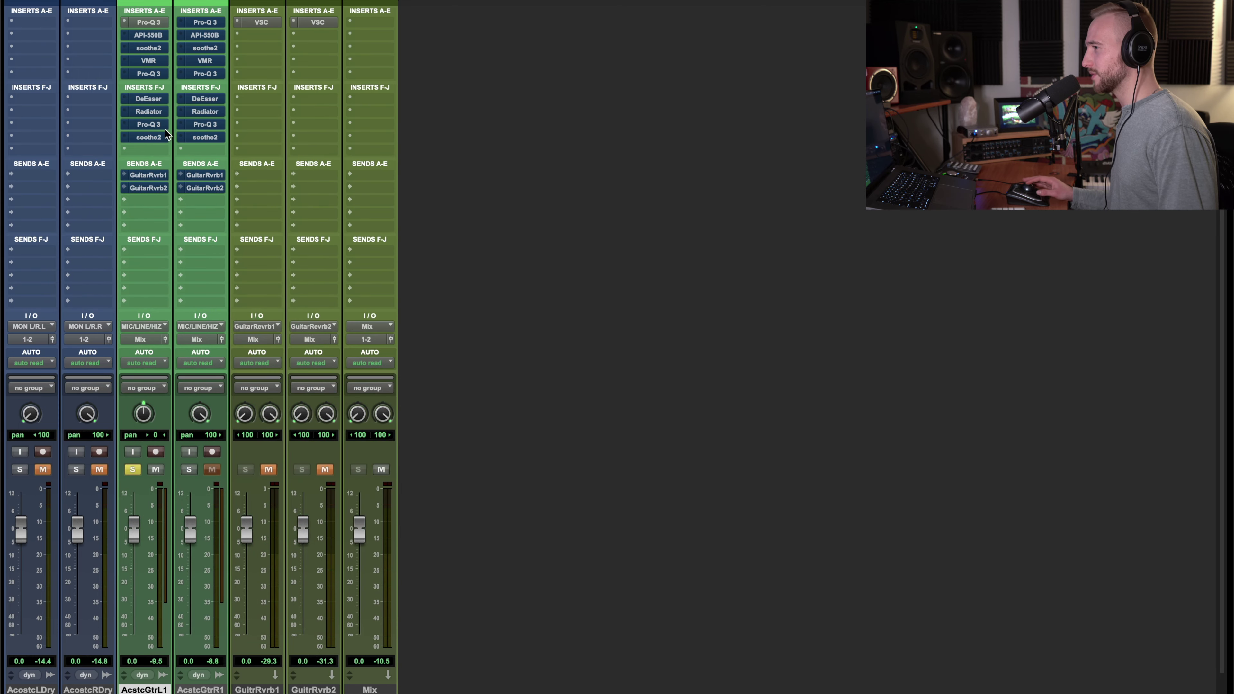
{"action": "left_click", "coordinate": [154, 37], "text": "super"}
{"action": "left_click", "coordinate": [153, 38]}
{"action": "left_click_drag", "start_coordinate": [461, 183], "coordinate": [743, 121]}
{"action": "mouse_move", "coordinate": [628, 501]}
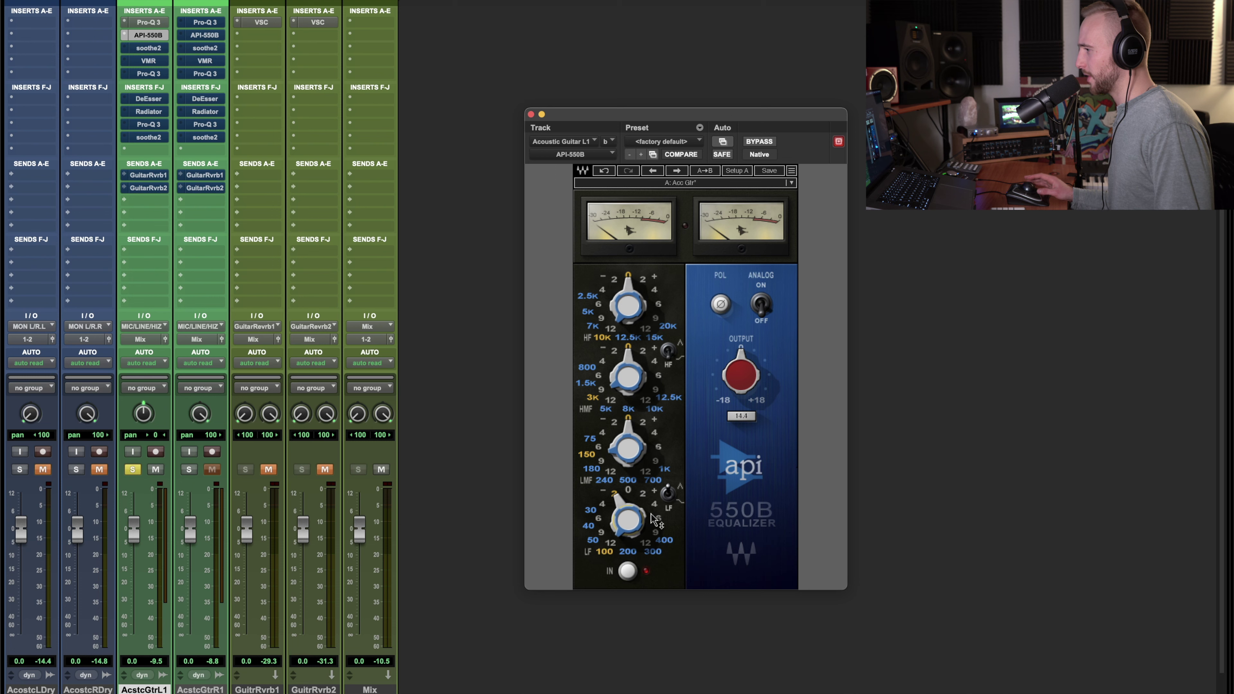
{"action": "mouse_move", "coordinate": [655, 520]}
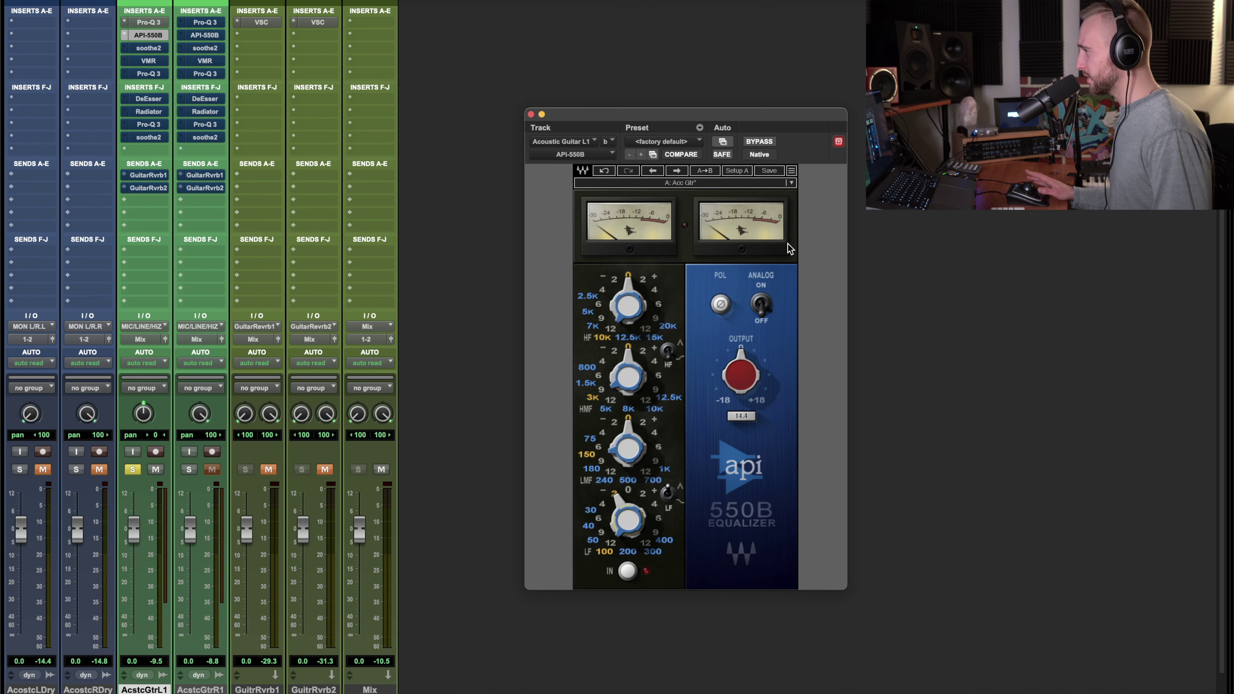
Compare the left guitar with the API-550B bypassed and active during playback.
{"action": "left_click", "coordinate": [763, 141]}
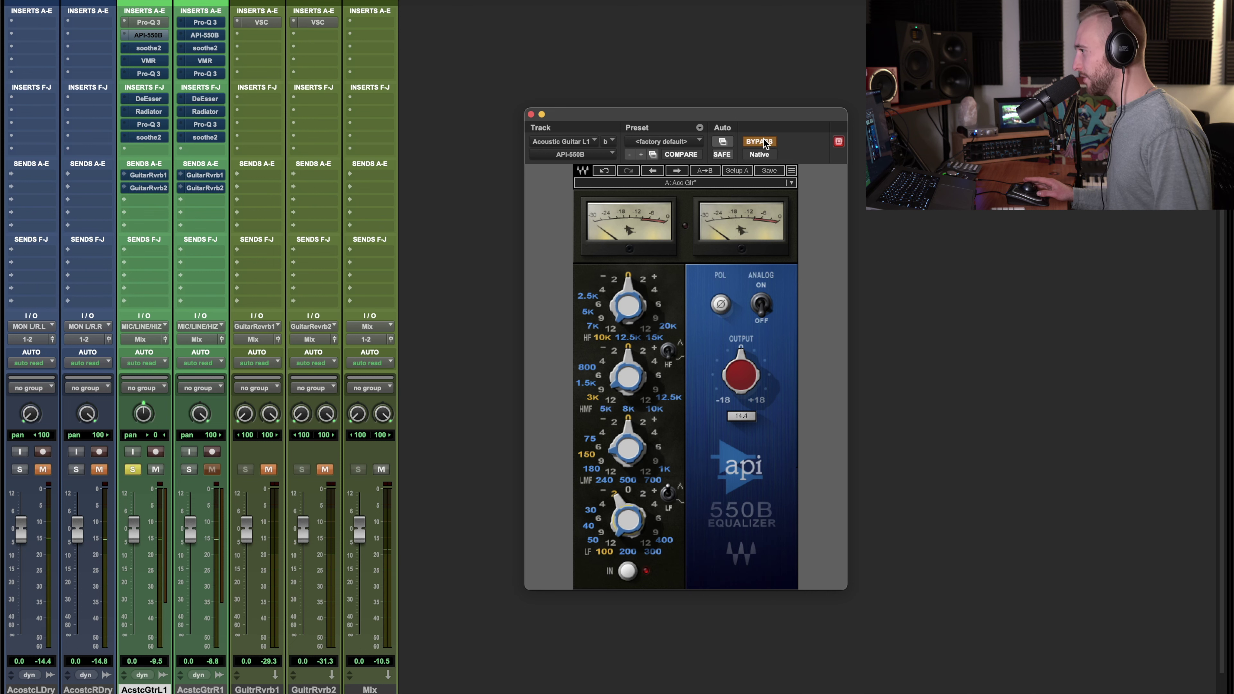
{"action": "left_click", "coordinate": [764, 142]}
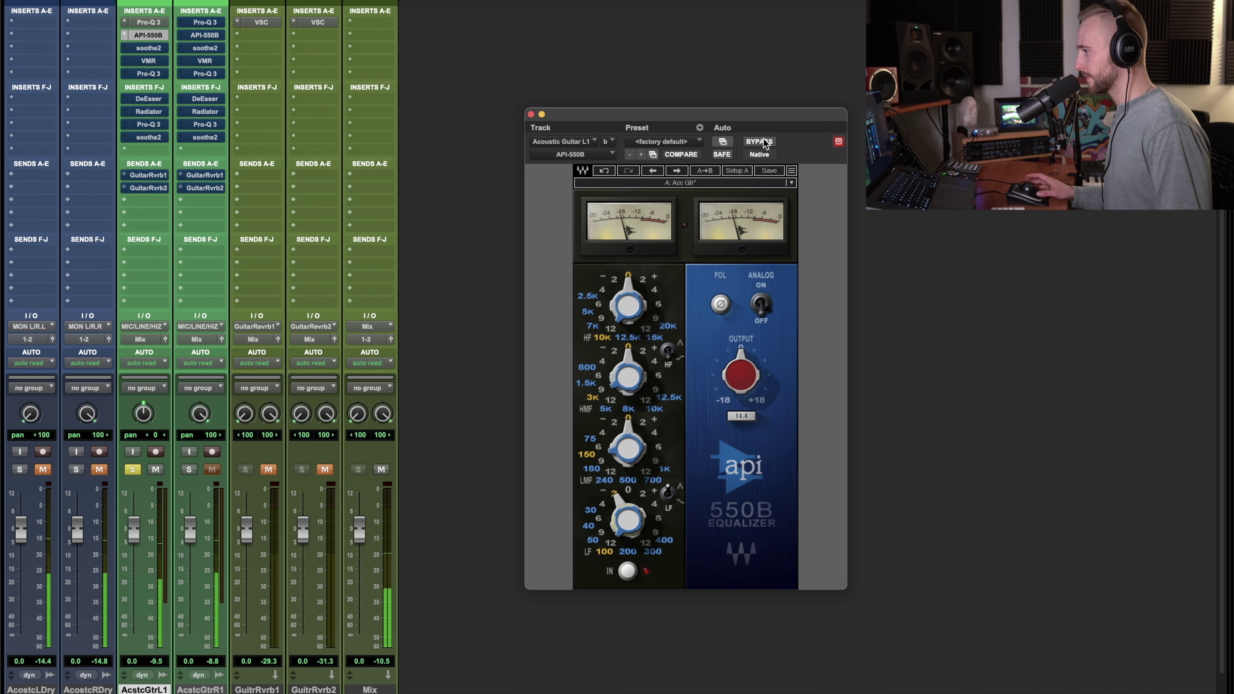
{"action": "left_click", "coordinate": [765, 141]}
{"action": "left_click_drag", "start_coordinate": [770, 116], "coordinate": [513, 121]}
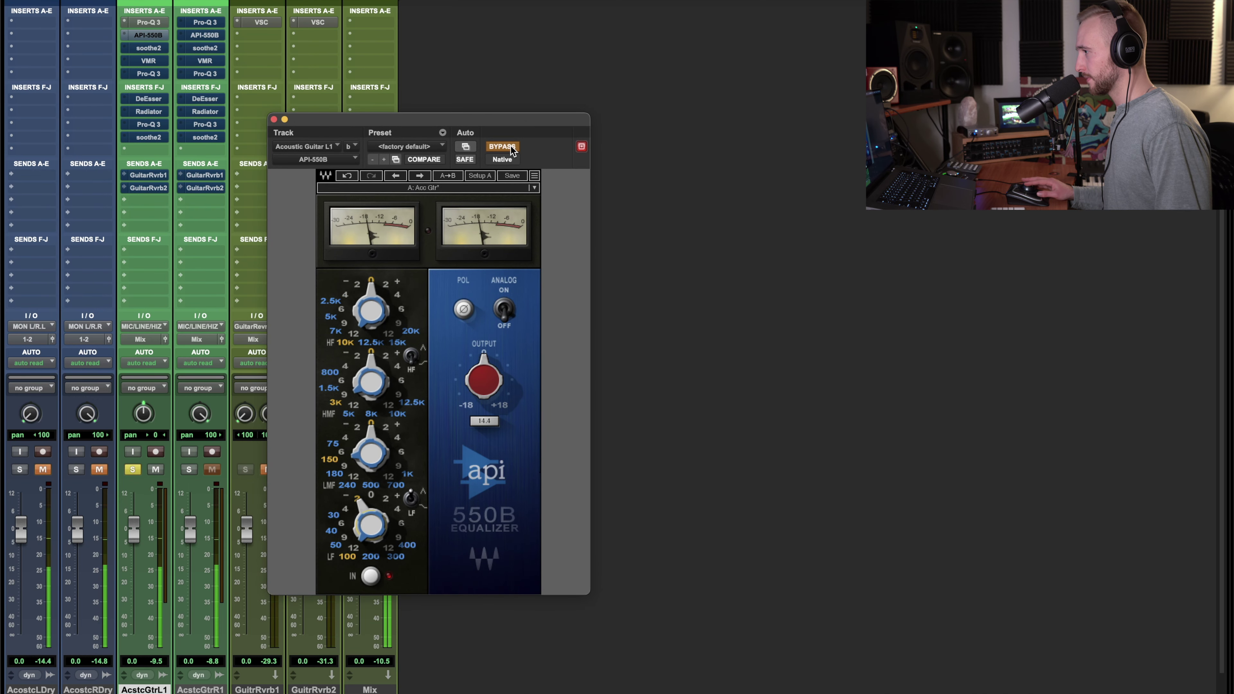
{"action": "left_click", "coordinate": [509, 148]}
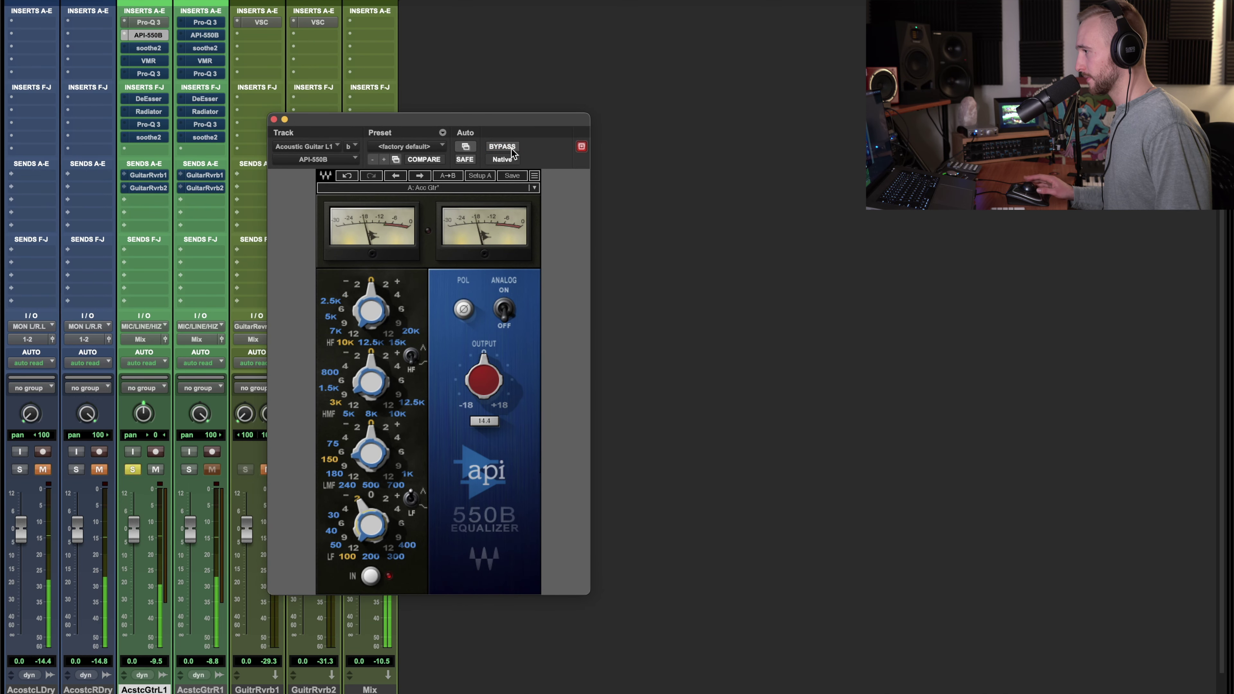
Replace the API-550B window with the left guitar's first soothe2 insert, play the track and turn on delta monitoring.
{"action": "left_click", "coordinate": [273, 119]}
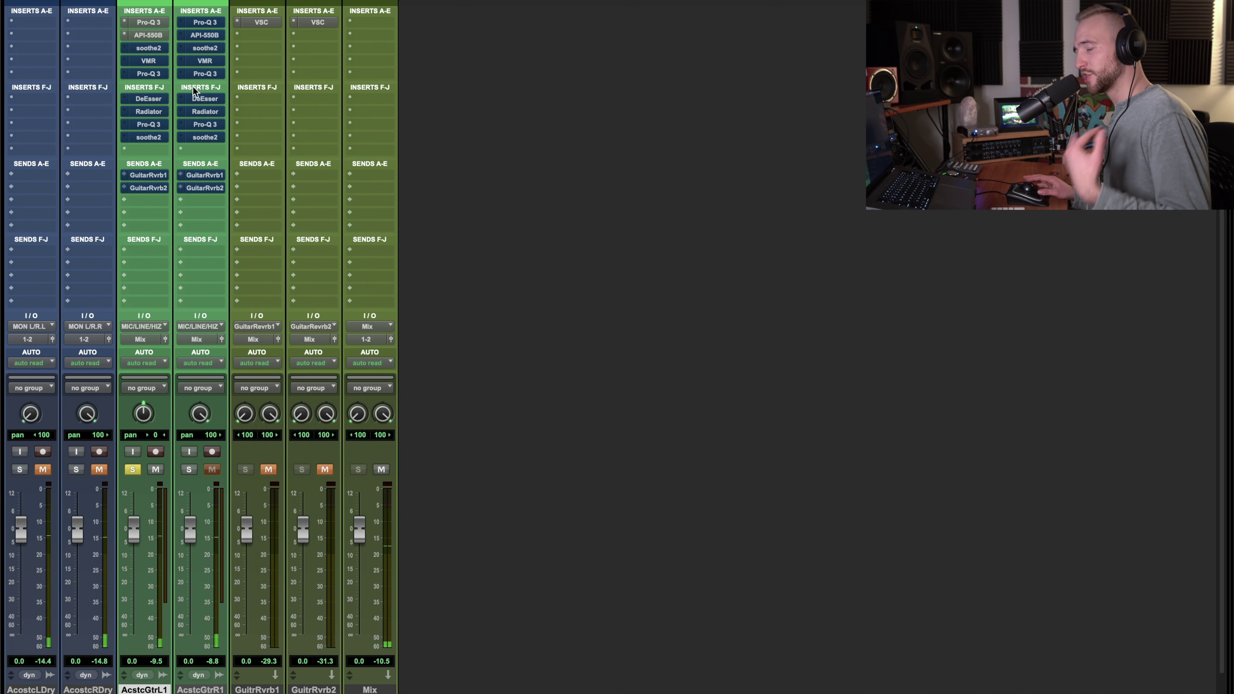
{"action": "left_click", "coordinate": [157, 51]}
{"action": "left_click_drag", "start_coordinate": [628, 123], "coordinate": [462, 113]}
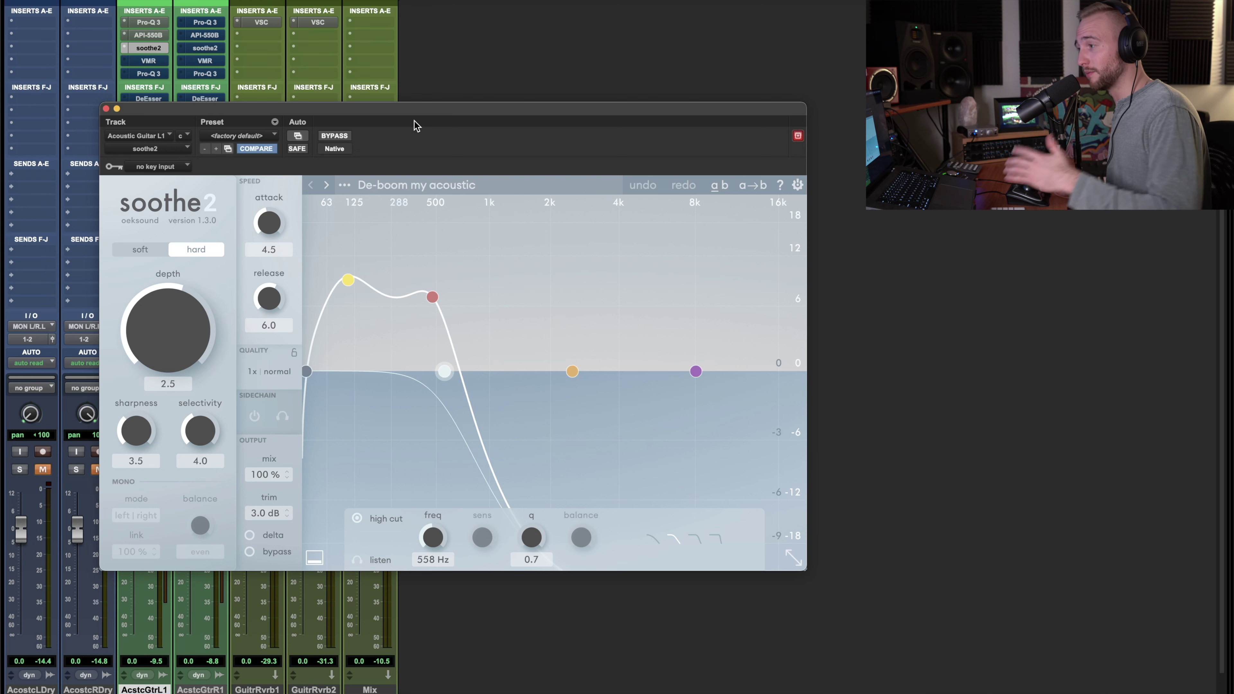
{"action": "key", "text": "space"}
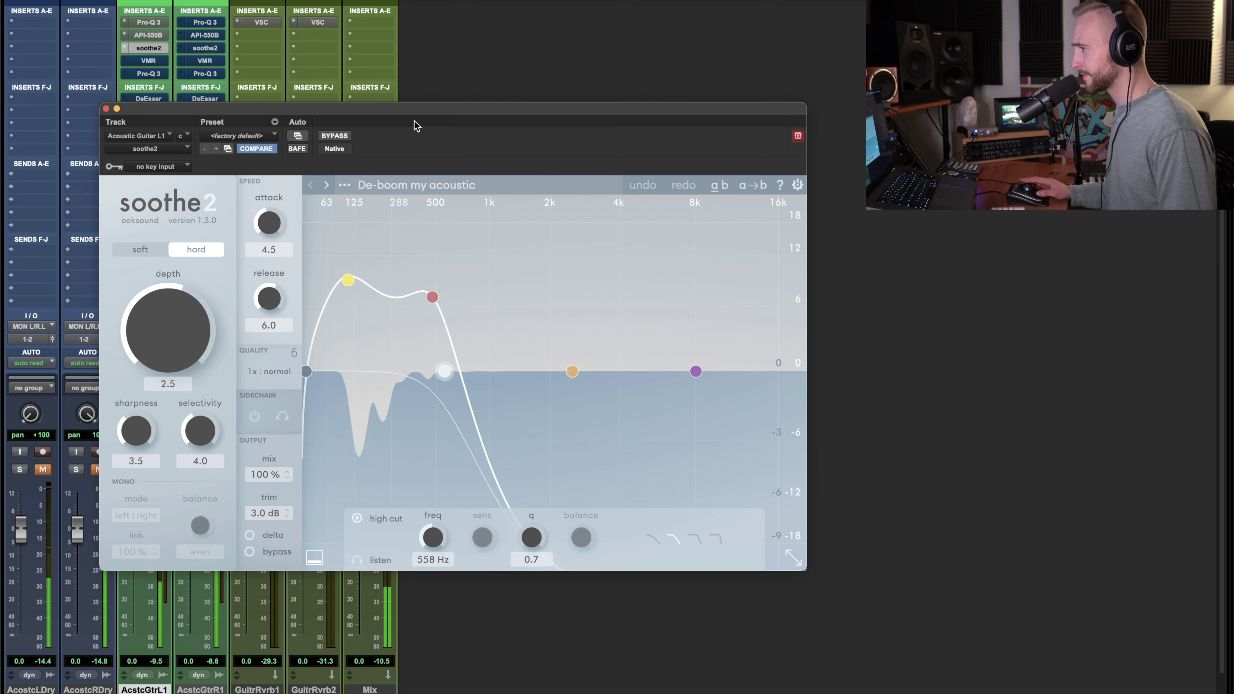
{"action": "left_click", "coordinate": [250, 536]}
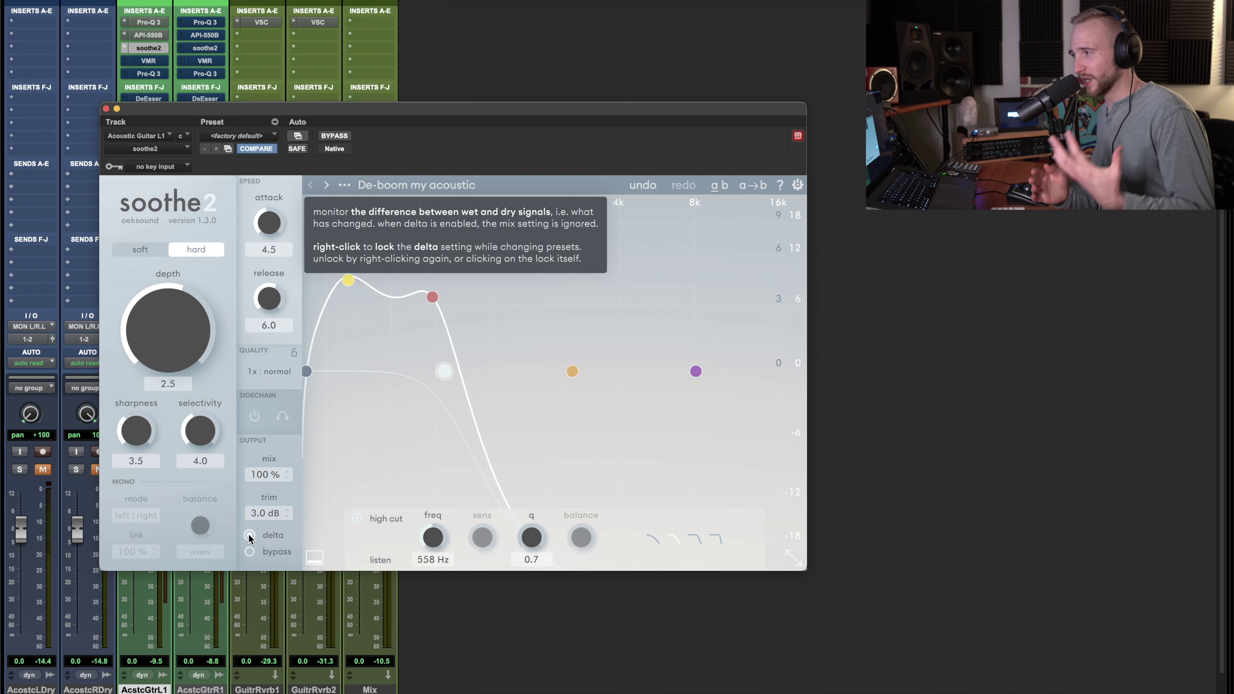
Look through soothe2's Guitar acoustic presets without loading one, and switch delta monitoring off and on again.
{"action": "left_click", "coordinate": [474, 186]}
{"action": "left_click", "coordinate": [397, 409]}
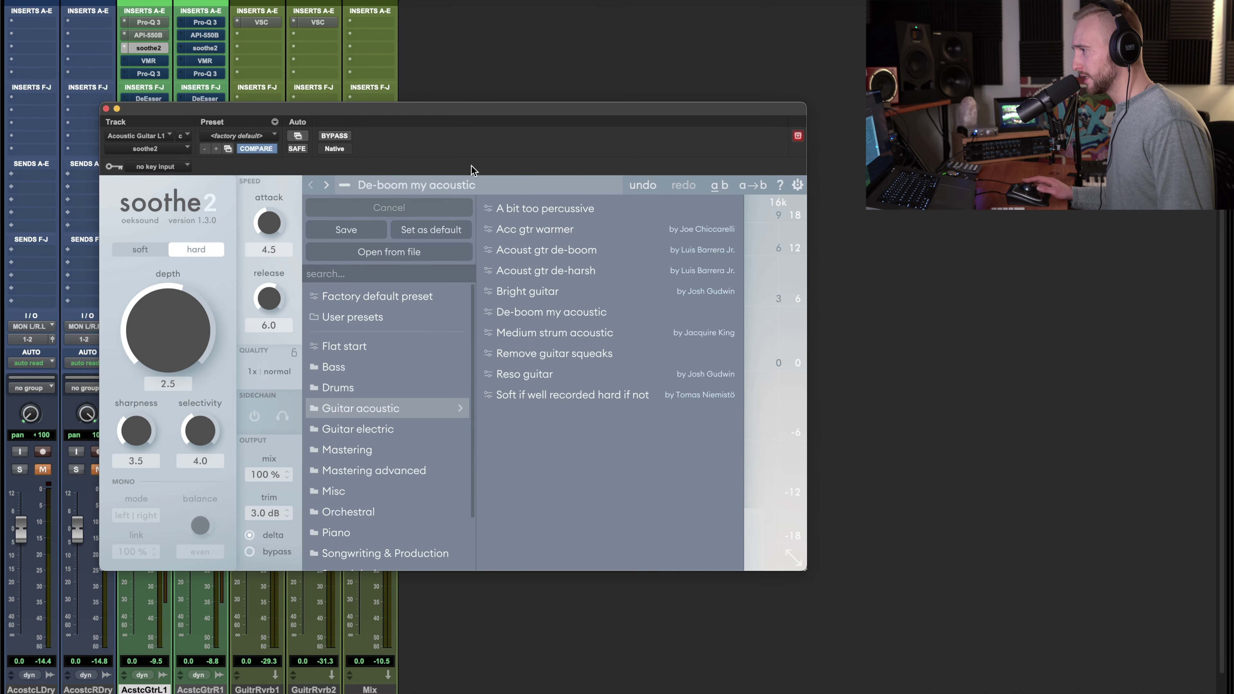
{"action": "left_click", "coordinate": [767, 474]}
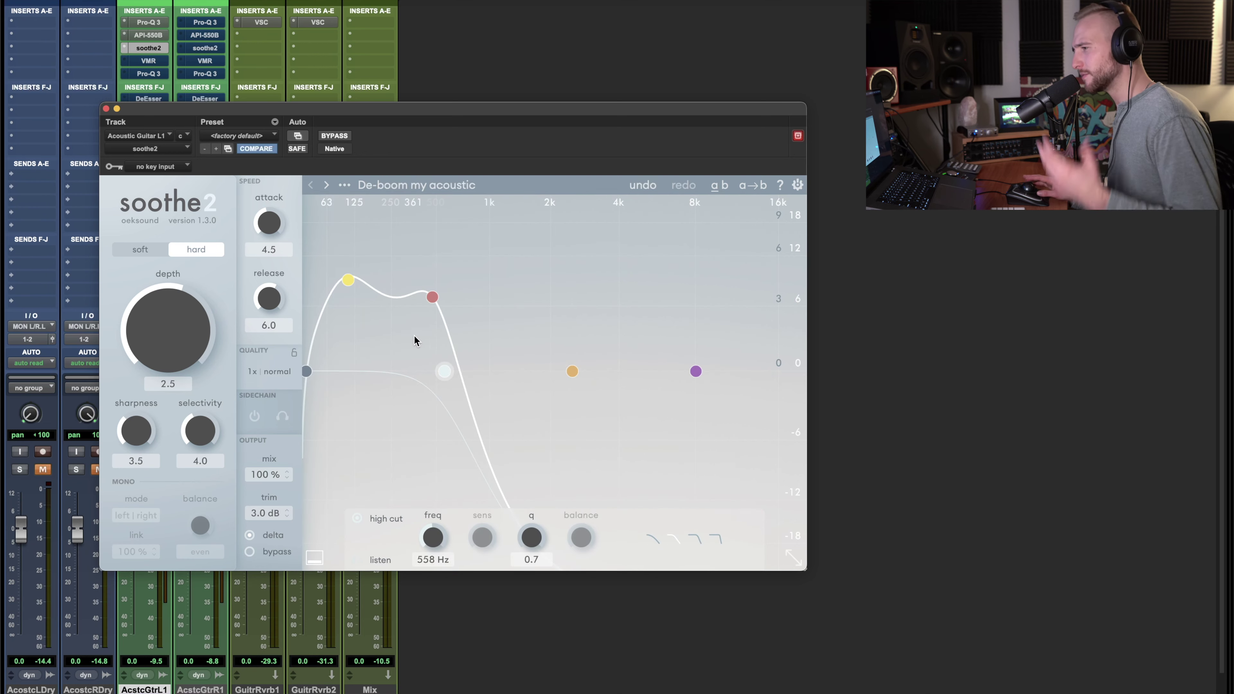
{"action": "left_click", "coordinate": [250, 536]}
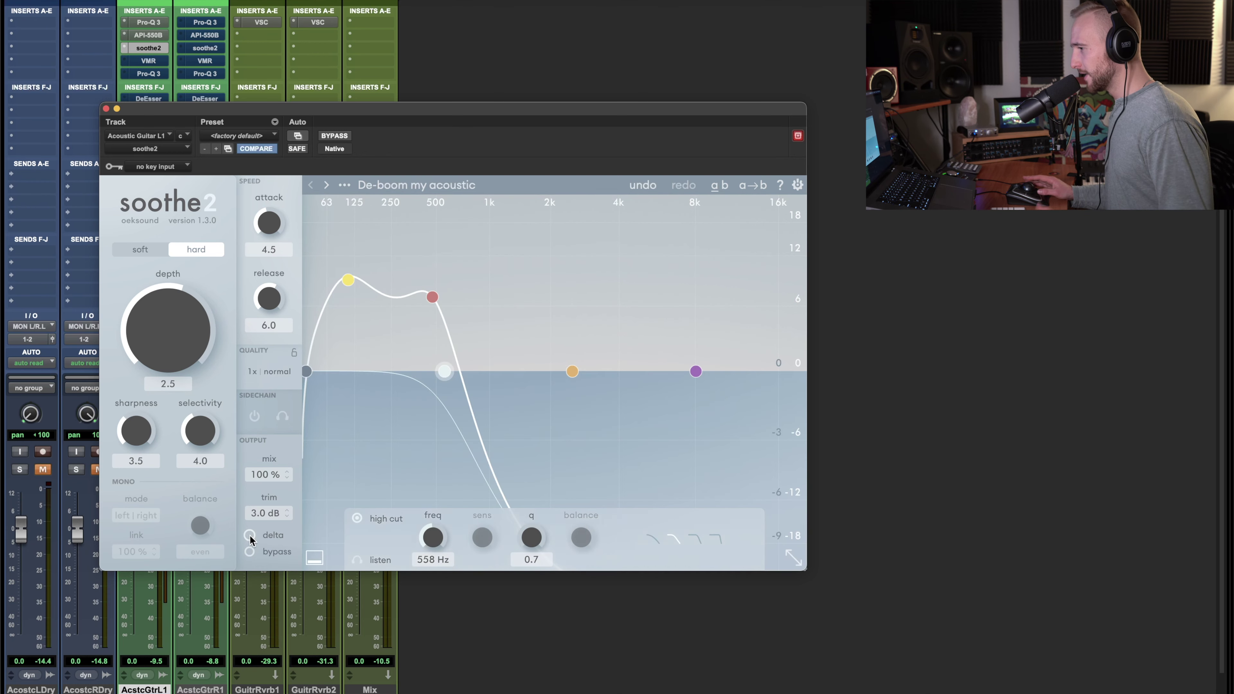
{"action": "left_click", "coordinate": [250, 535]}
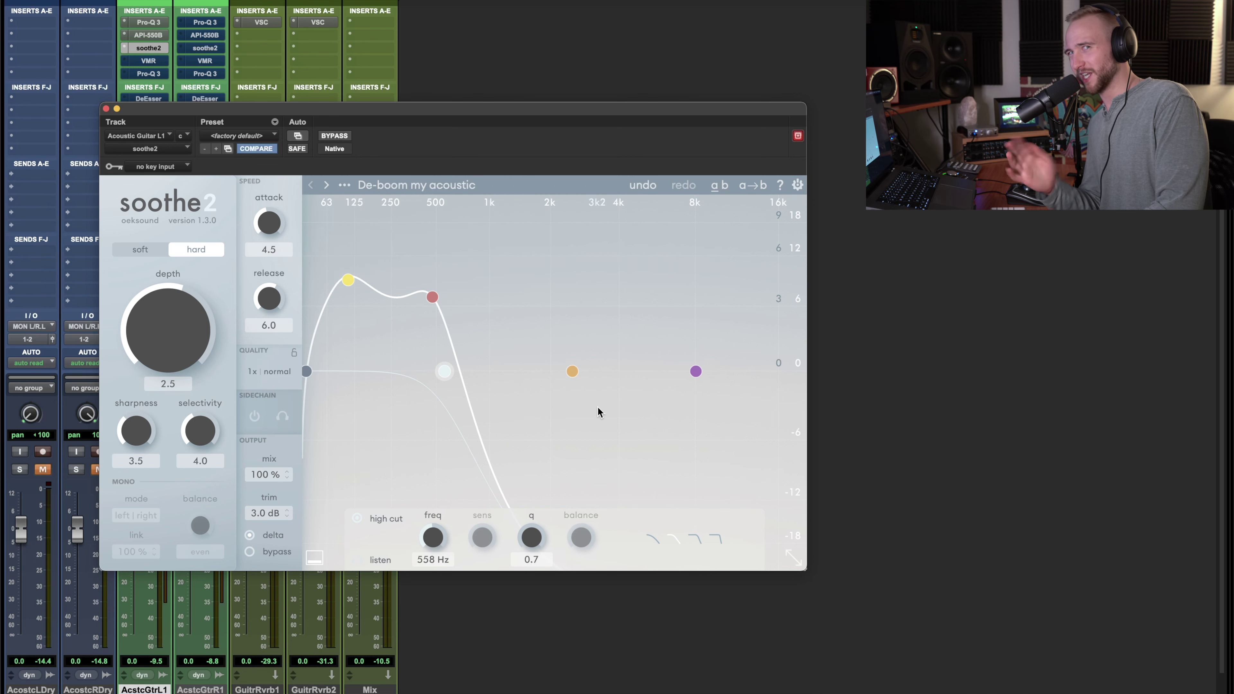
Play the left guitar, switch off soothe2's delta monitoring and compare the sound with the plug-in bypassed and active.
{"action": "key", "text": "space"}
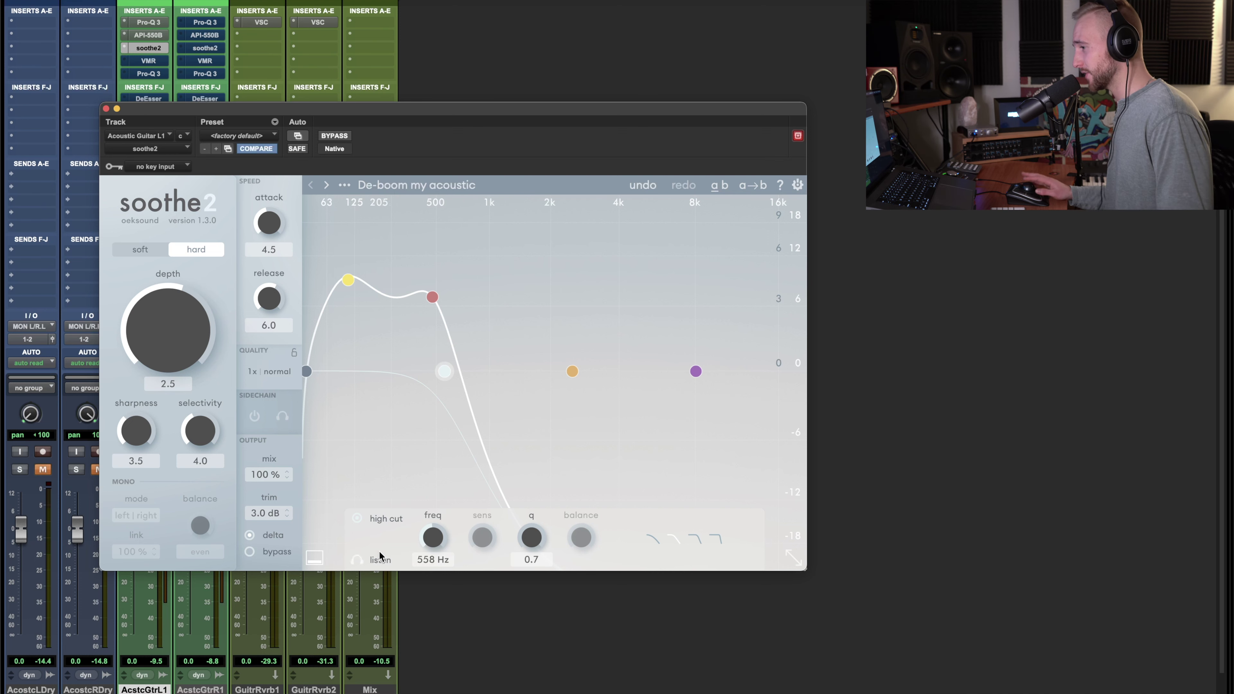
{"action": "left_click", "coordinate": [250, 535]}
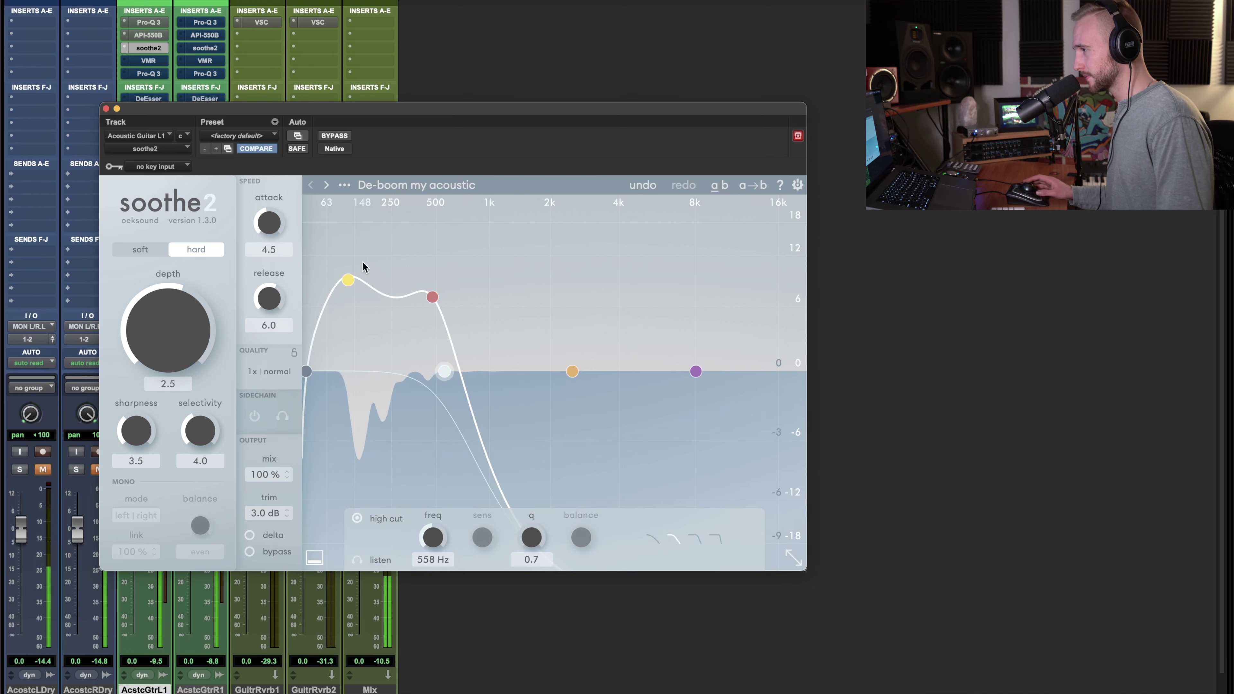
{"action": "left_click", "coordinate": [335, 136]}
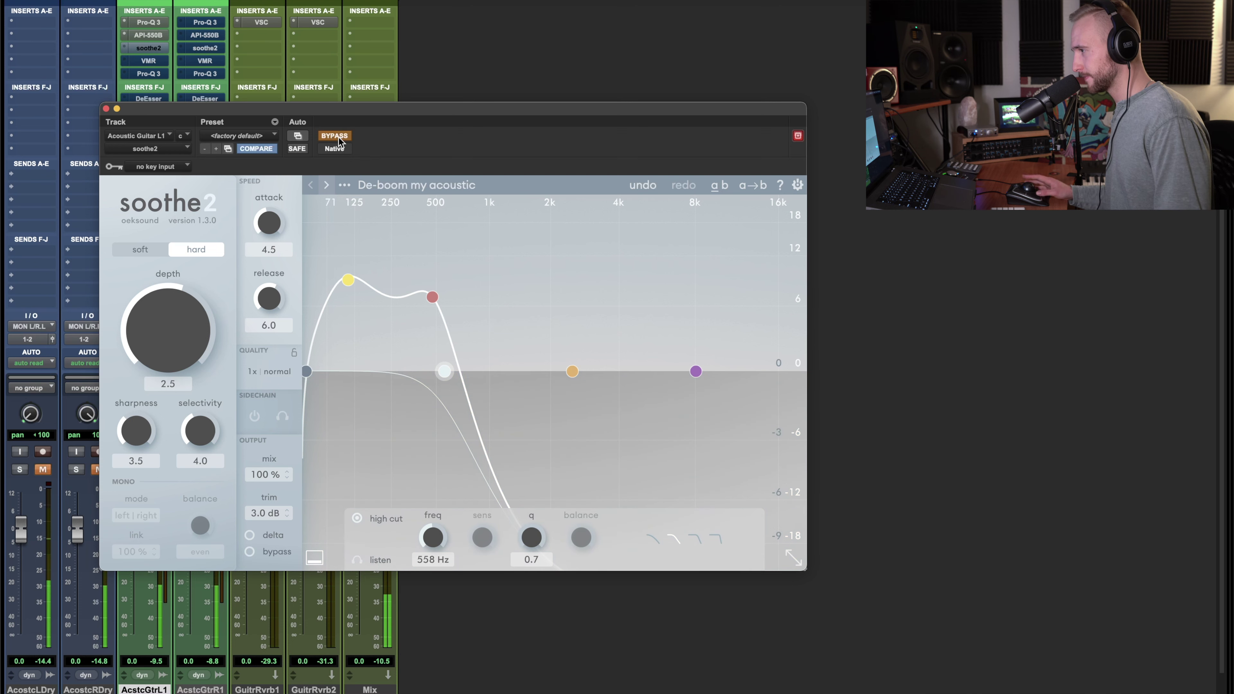
{"action": "left_click", "coordinate": [338, 140]}
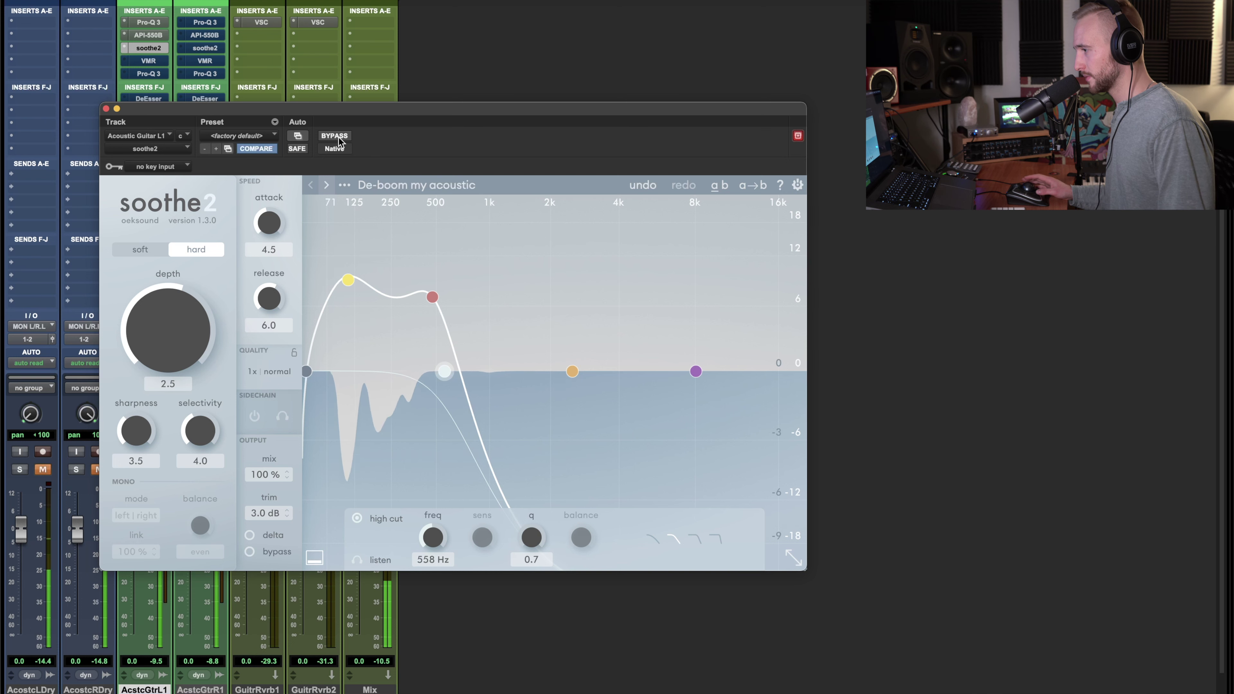
Close the soothe2 window and compare the left guitar with its first three inserts bypassed and re-enabled.
{"action": "left_click", "coordinate": [106, 109]}
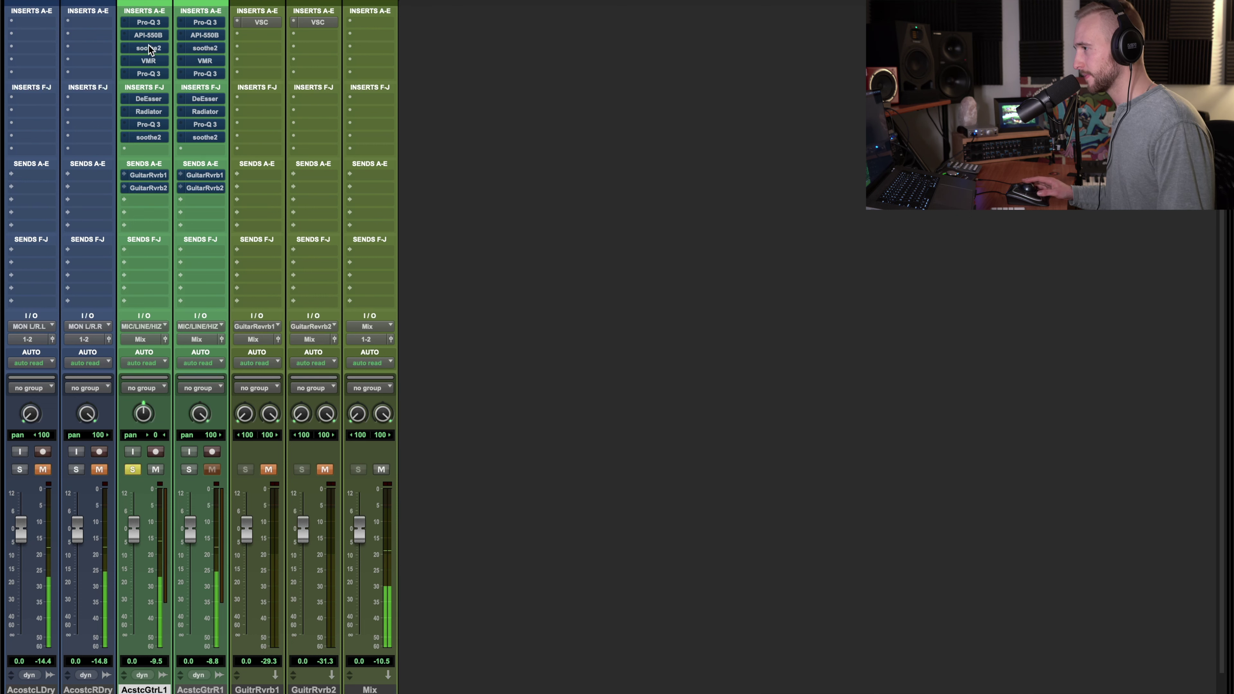
{"action": "left_click", "coordinate": [156, 24]}
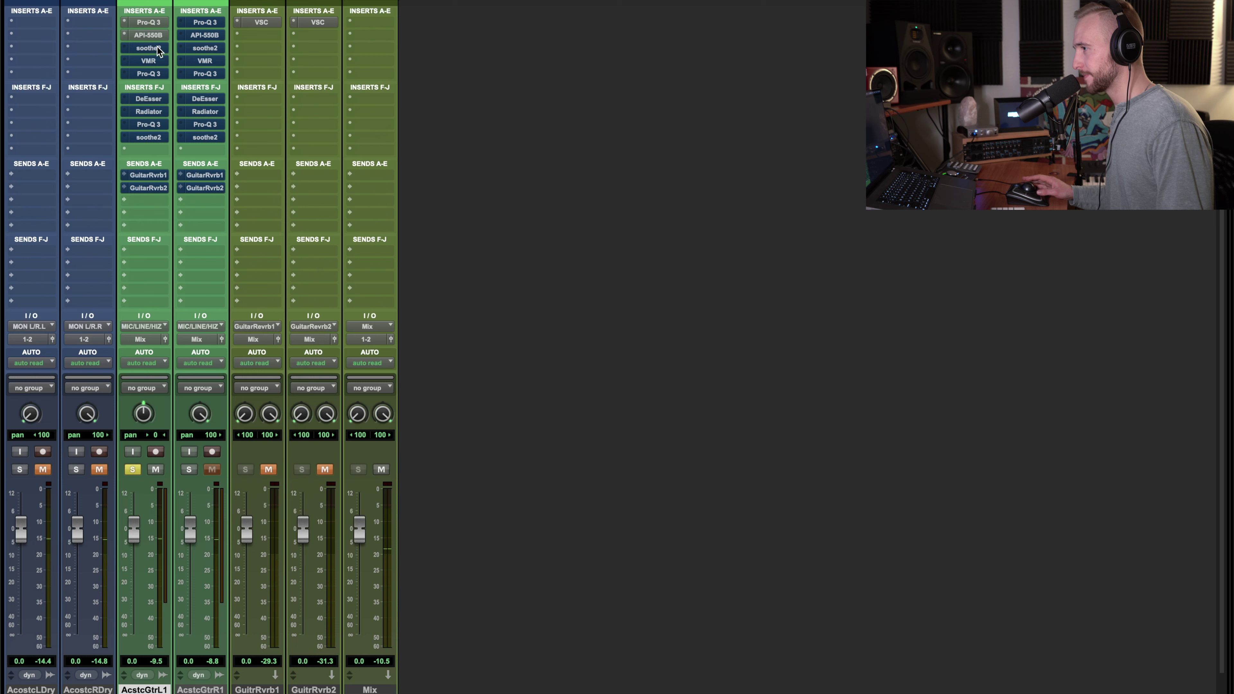
{"action": "left_click", "coordinate": [157, 47]}
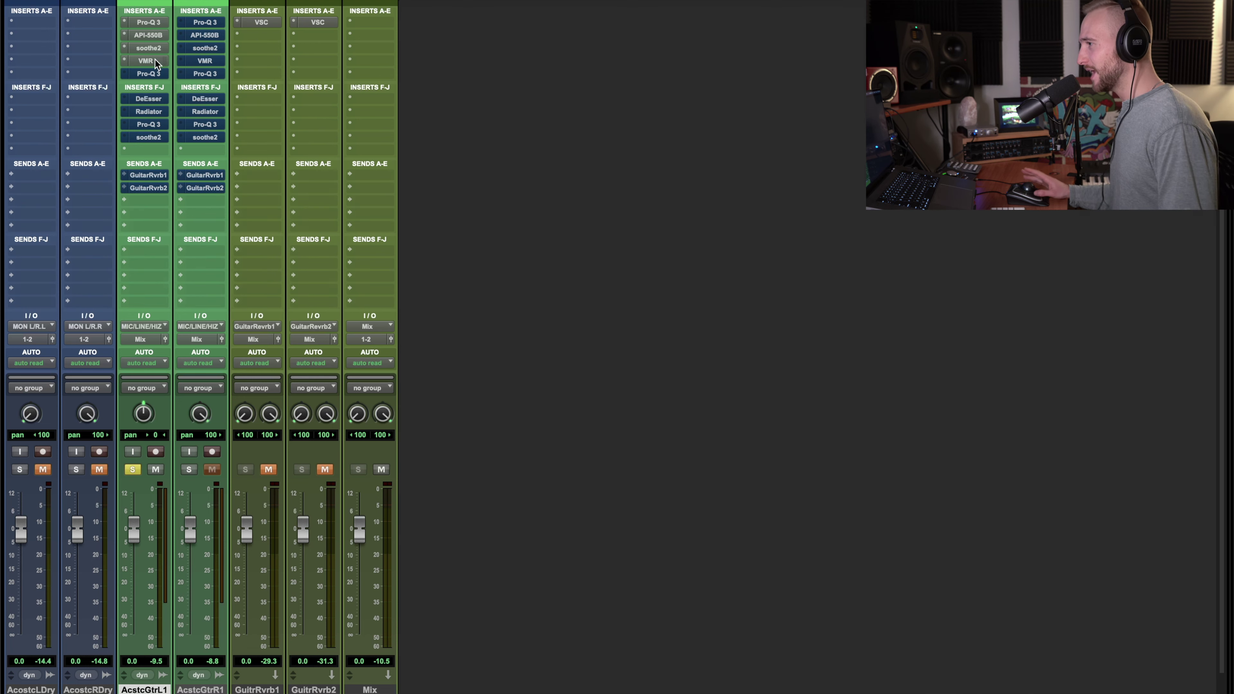
Enable and open the left guitar's VMR insert, and compare playback with the Custom Opto module off and on.
{"action": "left_click", "coordinate": [154, 59]}
{"action": "left_click_drag", "start_coordinate": [366, 115], "coordinate": [403, 76]}
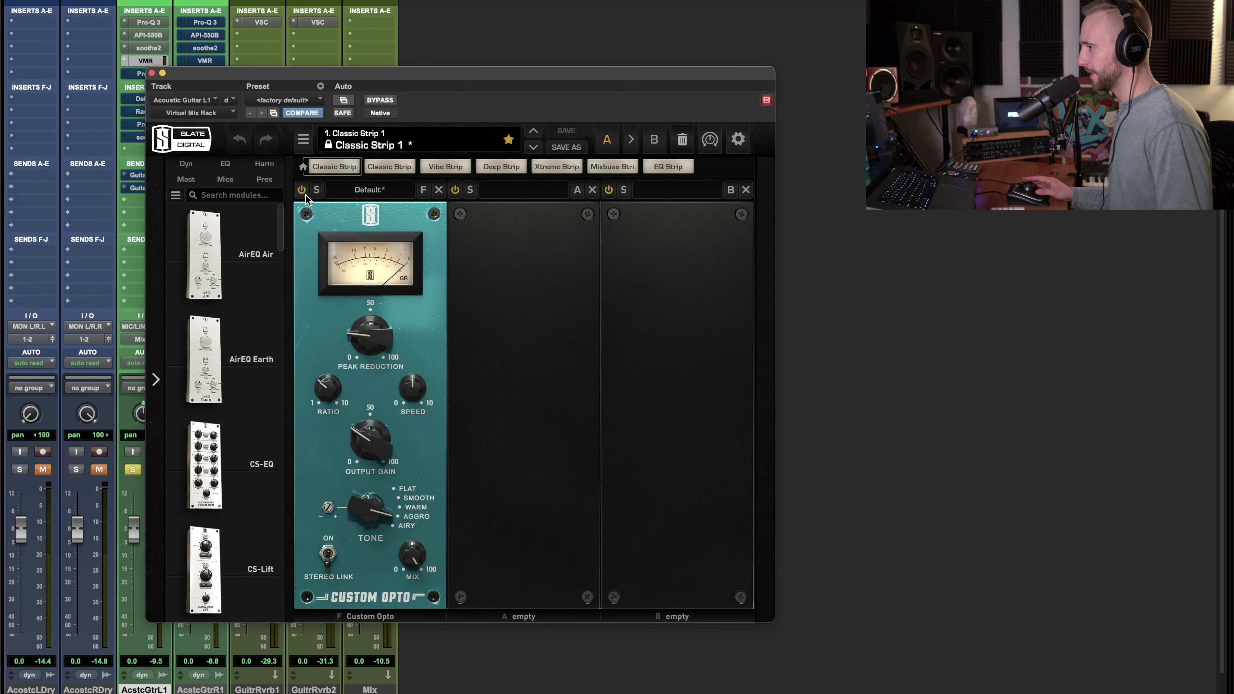
{"action": "key", "text": "space"}
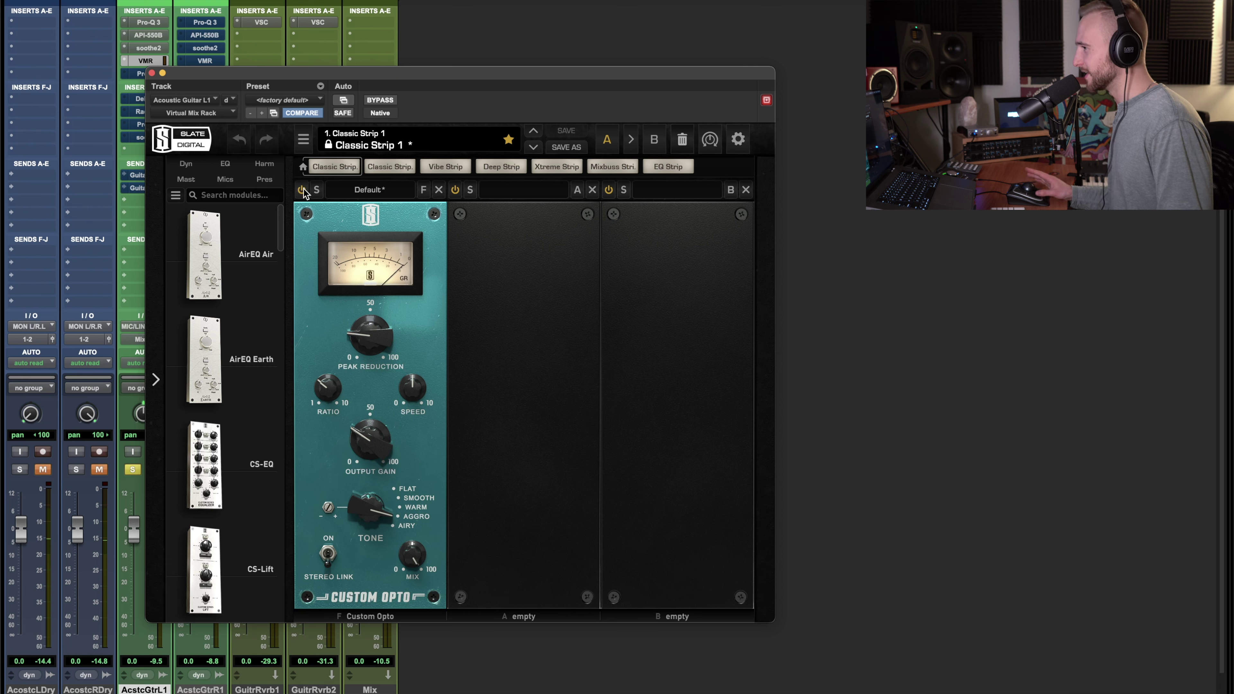
{"action": "left_click", "coordinate": [302, 190]}
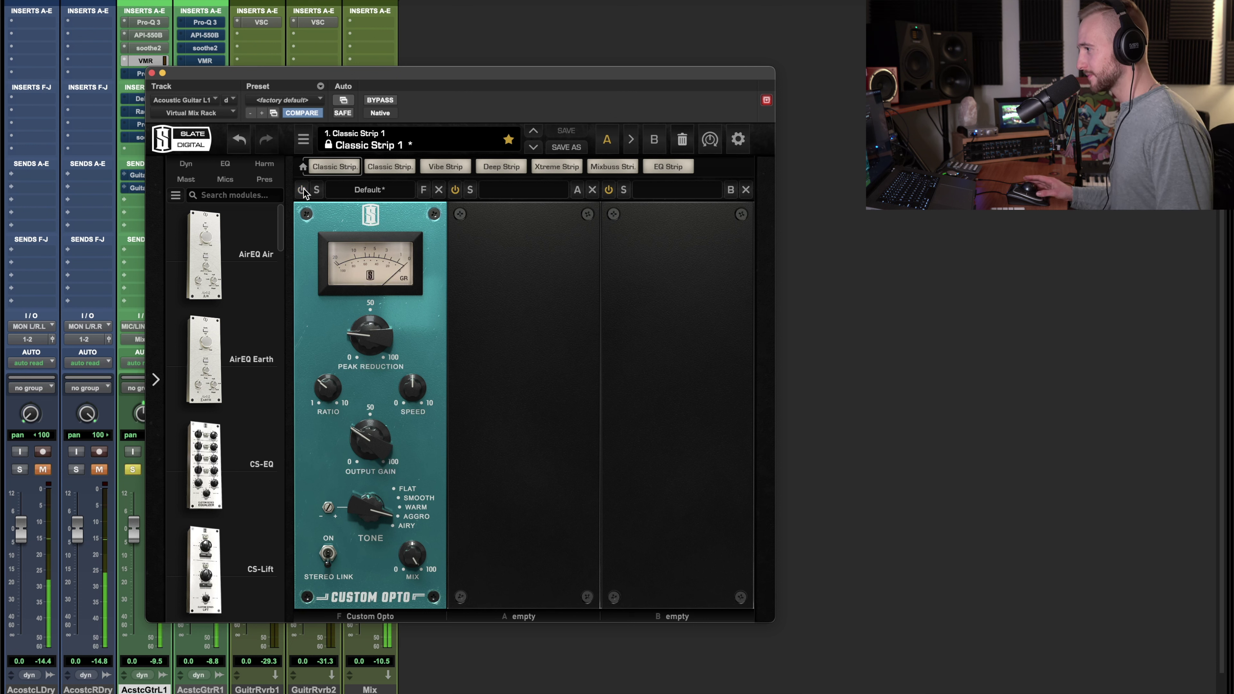
{"action": "left_click", "coordinate": [302, 190]}
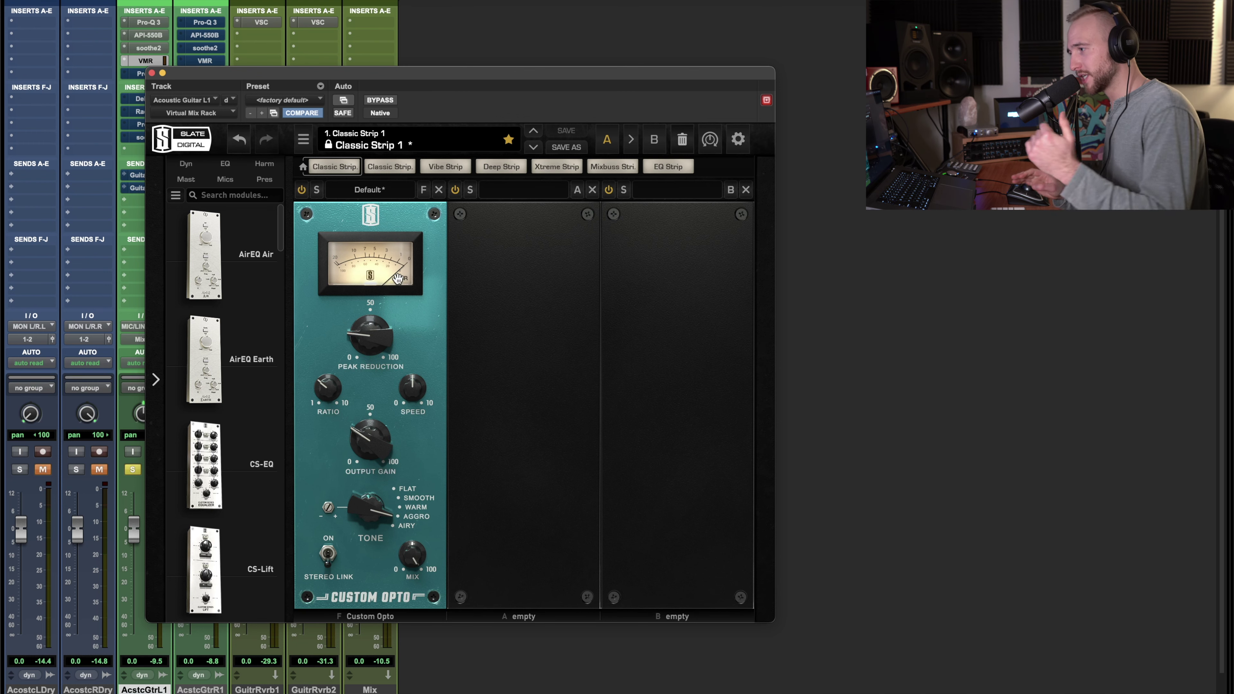
Exaggerate the Custom Opto's peak reduction during playback and lower it back to a gentle amount.
{"action": "mouse_move", "coordinate": [375, 337]}
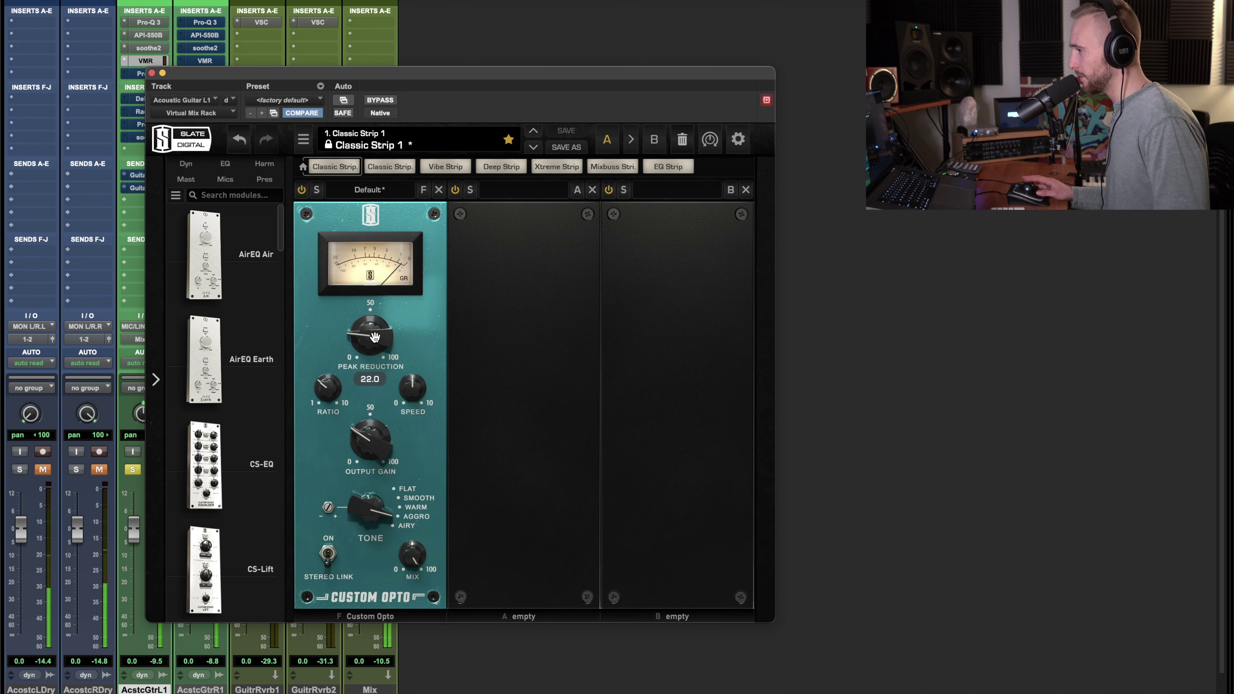
{"action": "left_click_drag", "start_coordinate": [375, 336], "coordinate": [367, 334]}
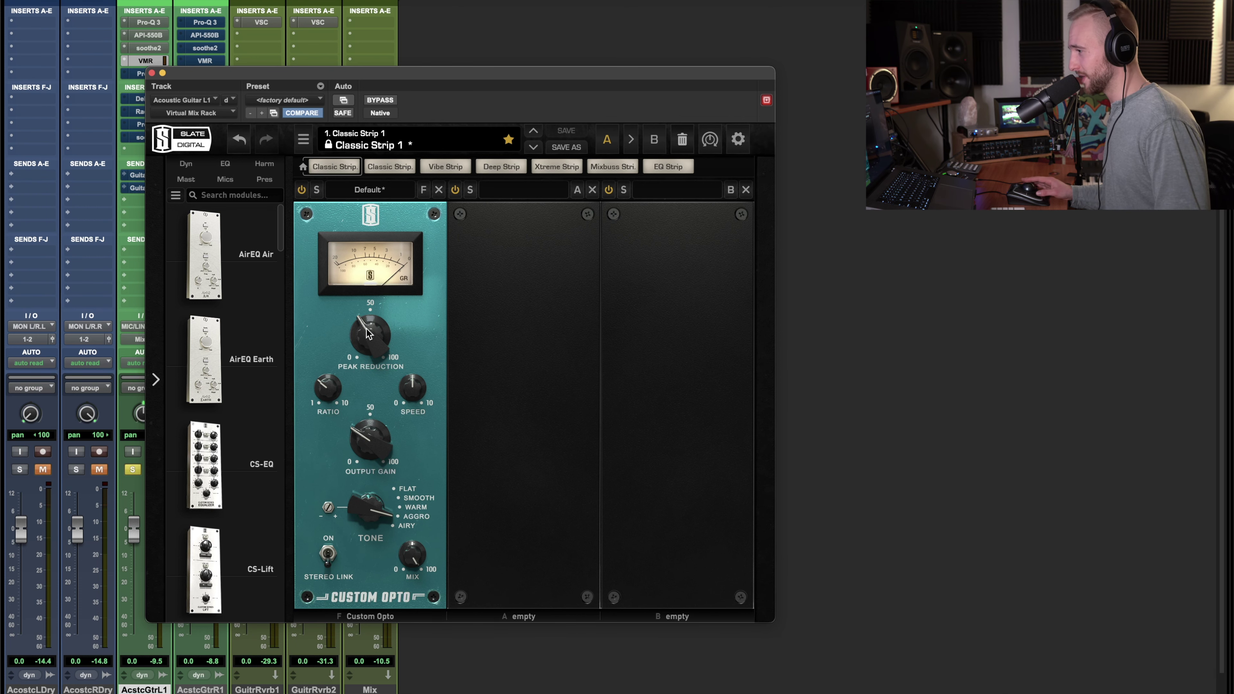
{"action": "left_click_drag", "start_coordinate": [368, 334], "coordinate": [367, 367]}
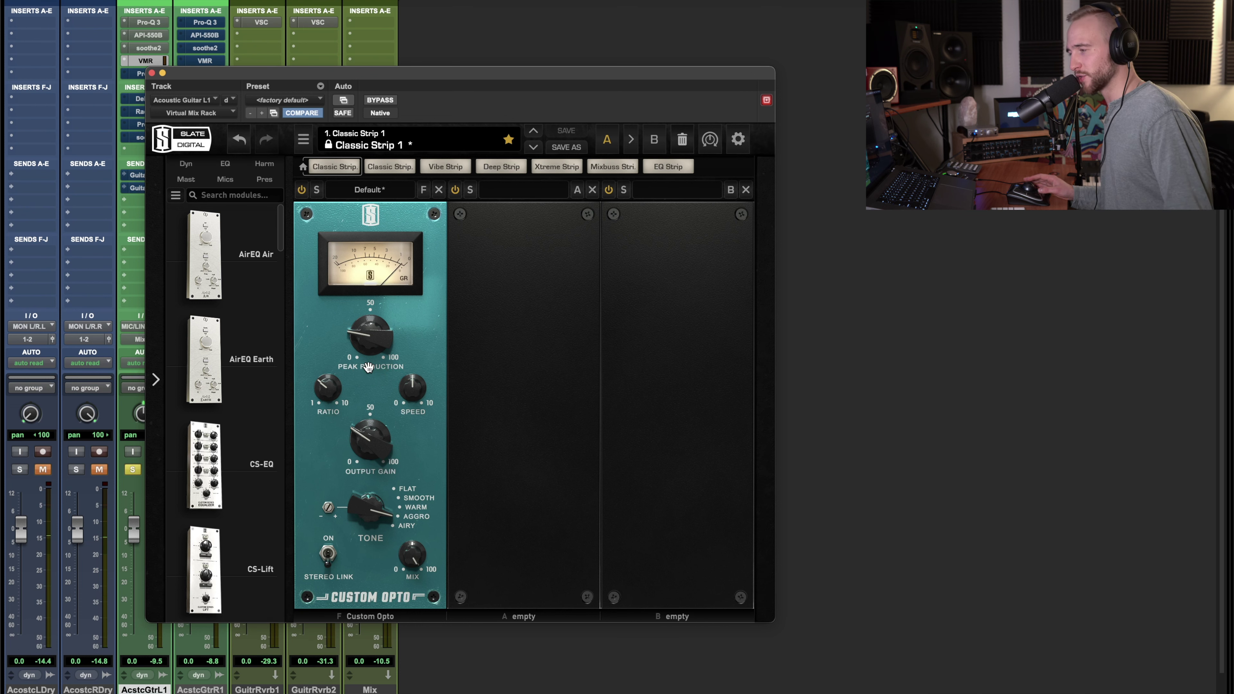
{"action": "mouse_move", "coordinate": [320, 401]}
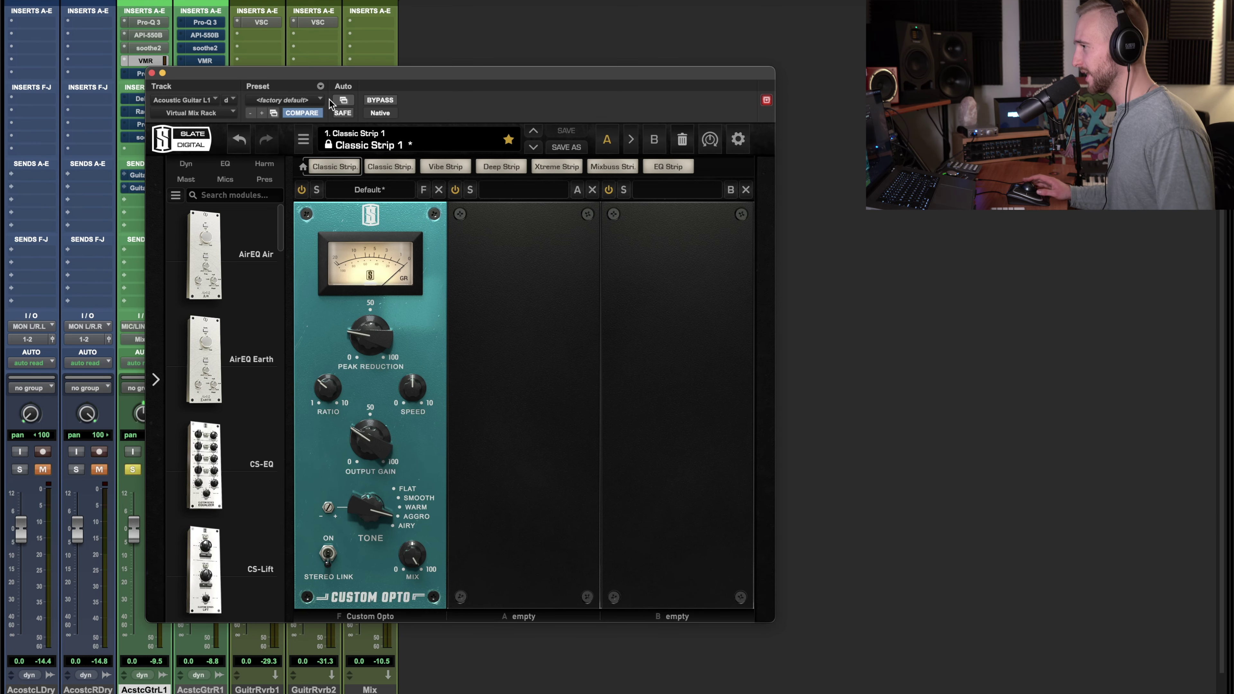
Close the VMR window, then enable the left guitar's second Pro-Q 3 insert and open it clear of the mixer strips.
{"action": "left_click", "coordinate": [153, 73]}
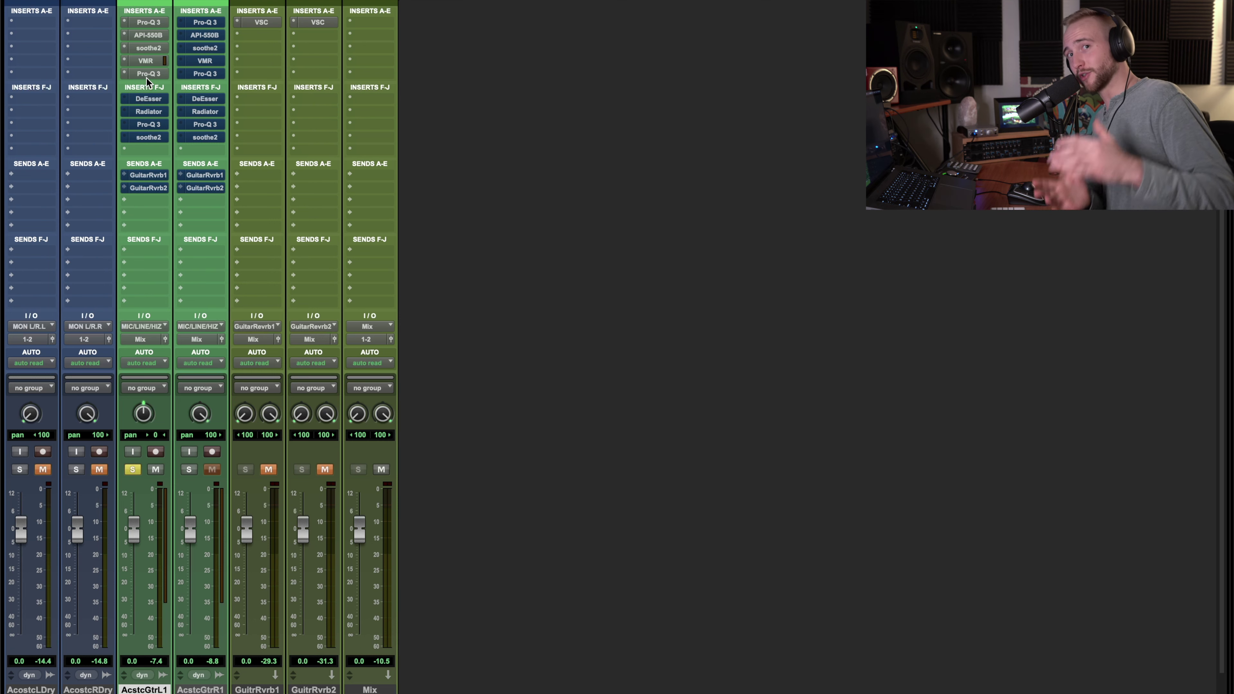
{"action": "left_click", "coordinate": [146, 75]}
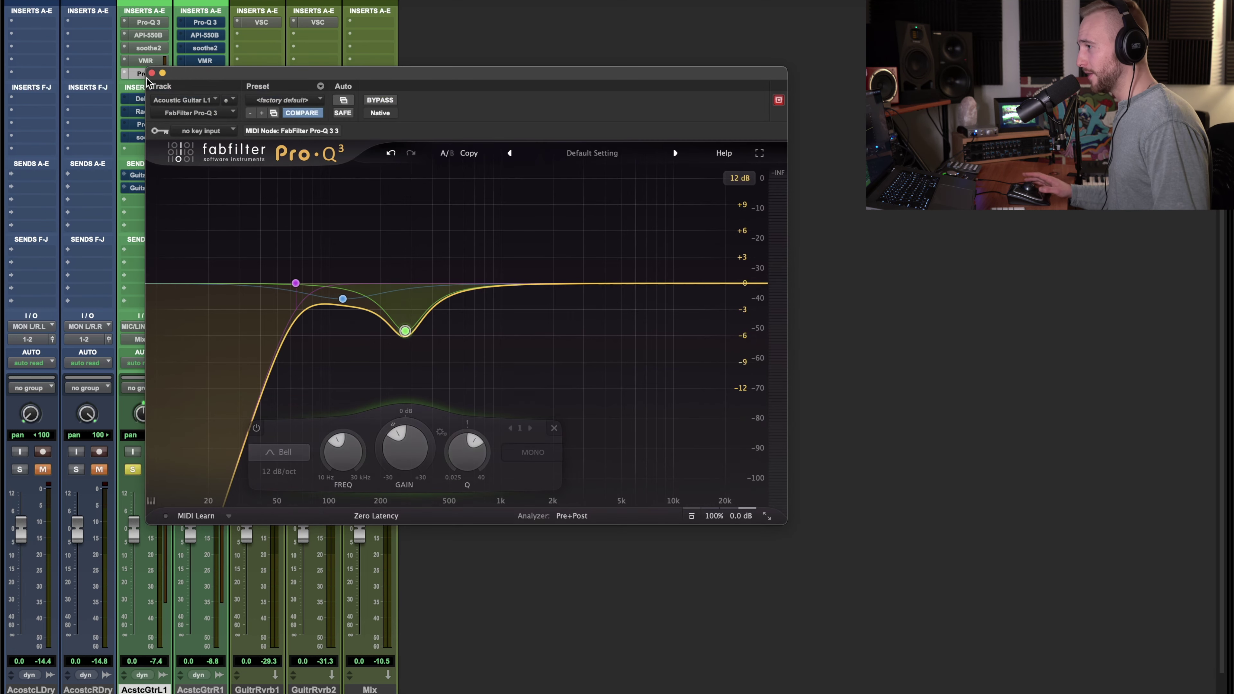
{"action": "left_click_drag", "start_coordinate": [406, 73], "coordinate": [686, 122]}
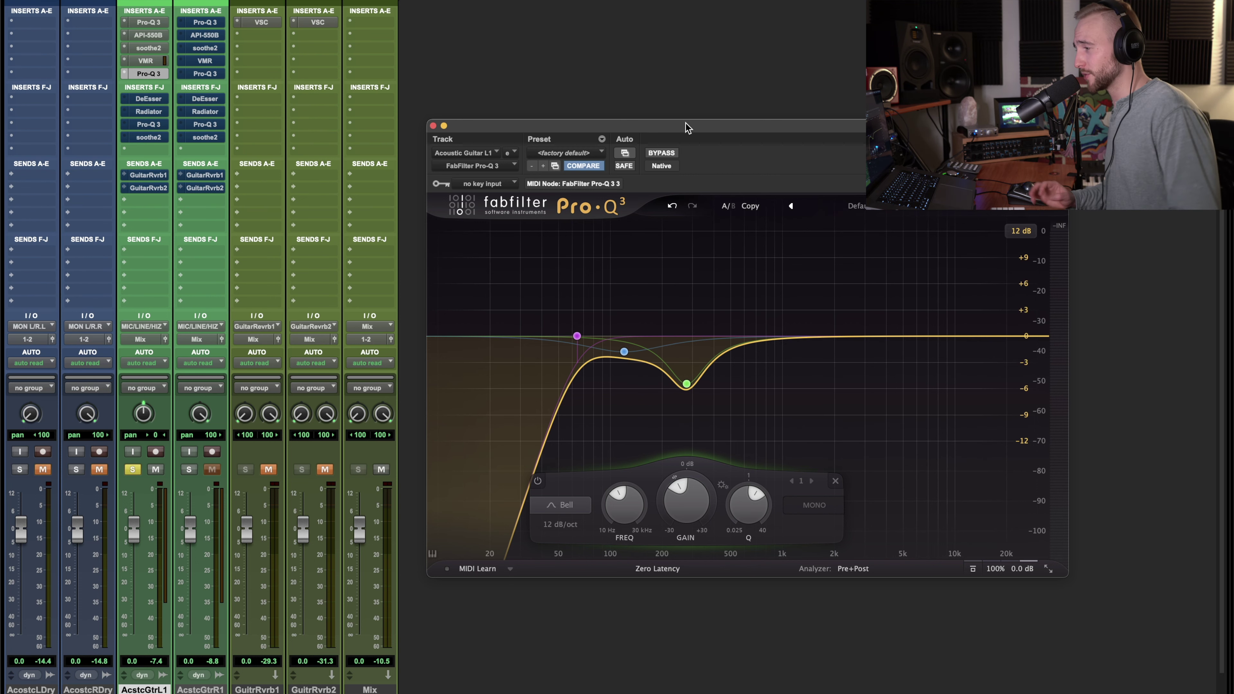
{"action": "left_click_drag", "start_coordinate": [685, 125], "coordinate": [658, 84]}
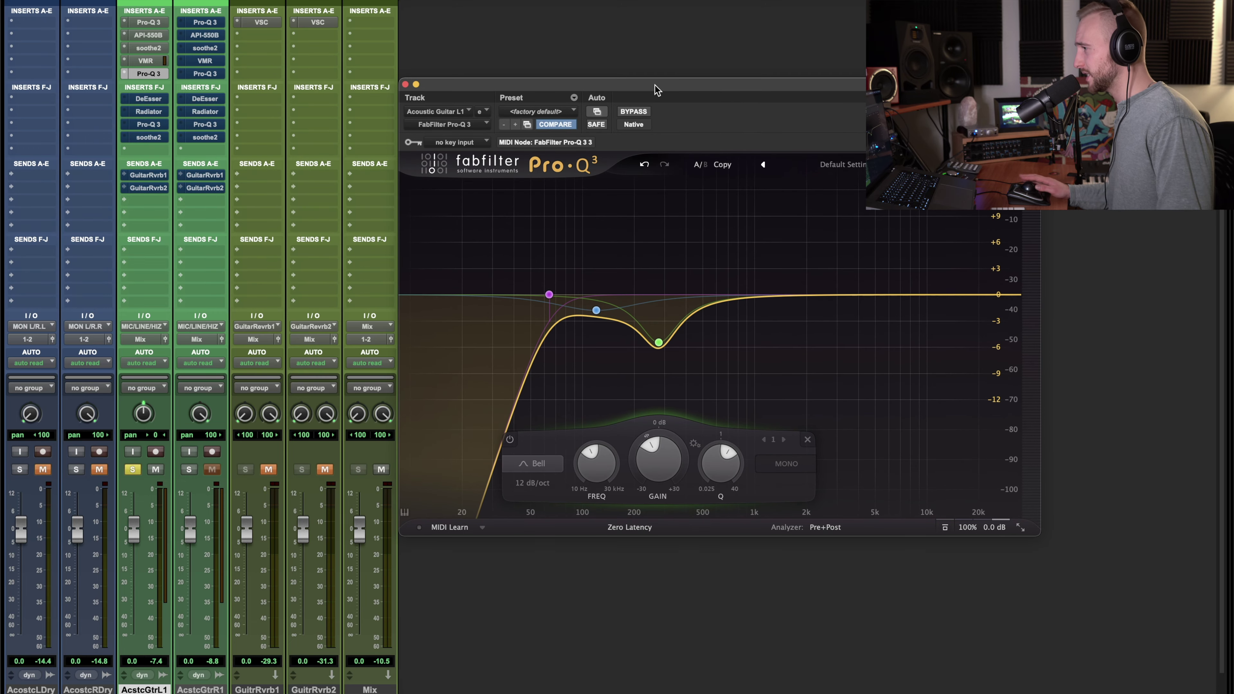
Select the low-cut band and compare the left guitar with this Pro-Q 3 bypassed and active during playback.
{"action": "mouse_move", "coordinate": [563, 317]}
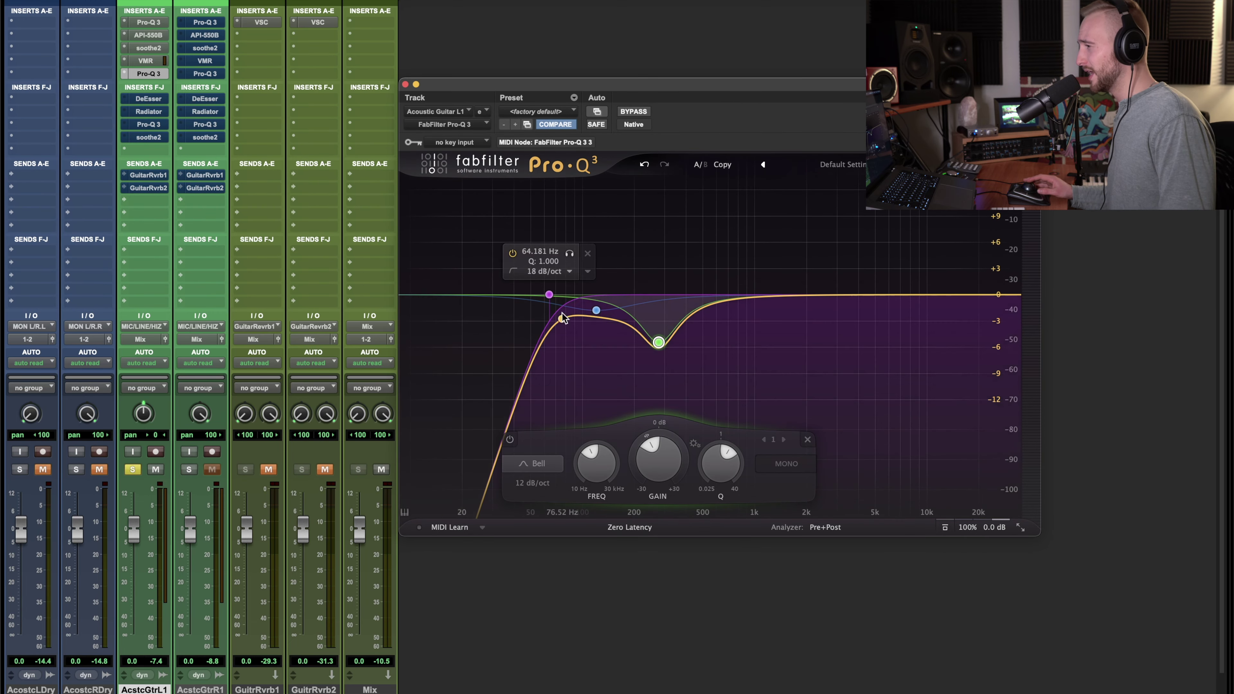
{"action": "left_click", "coordinate": [549, 295]}
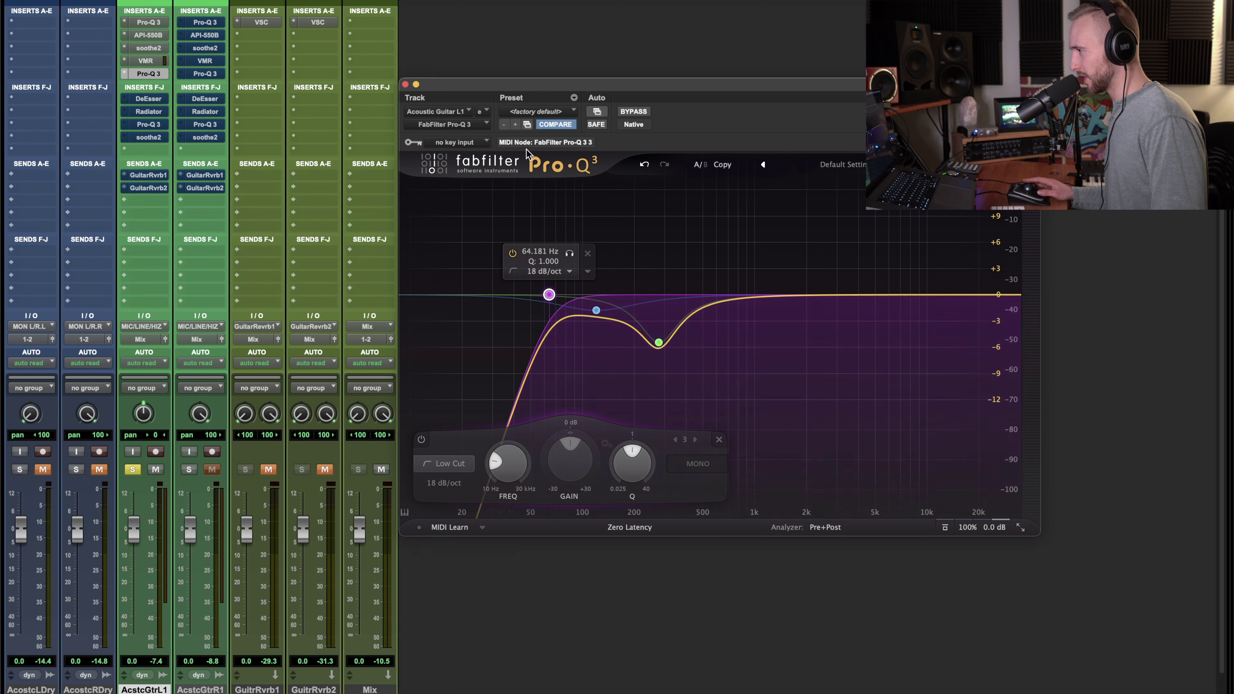
{"action": "left_click", "coordinate": [639, 116]}
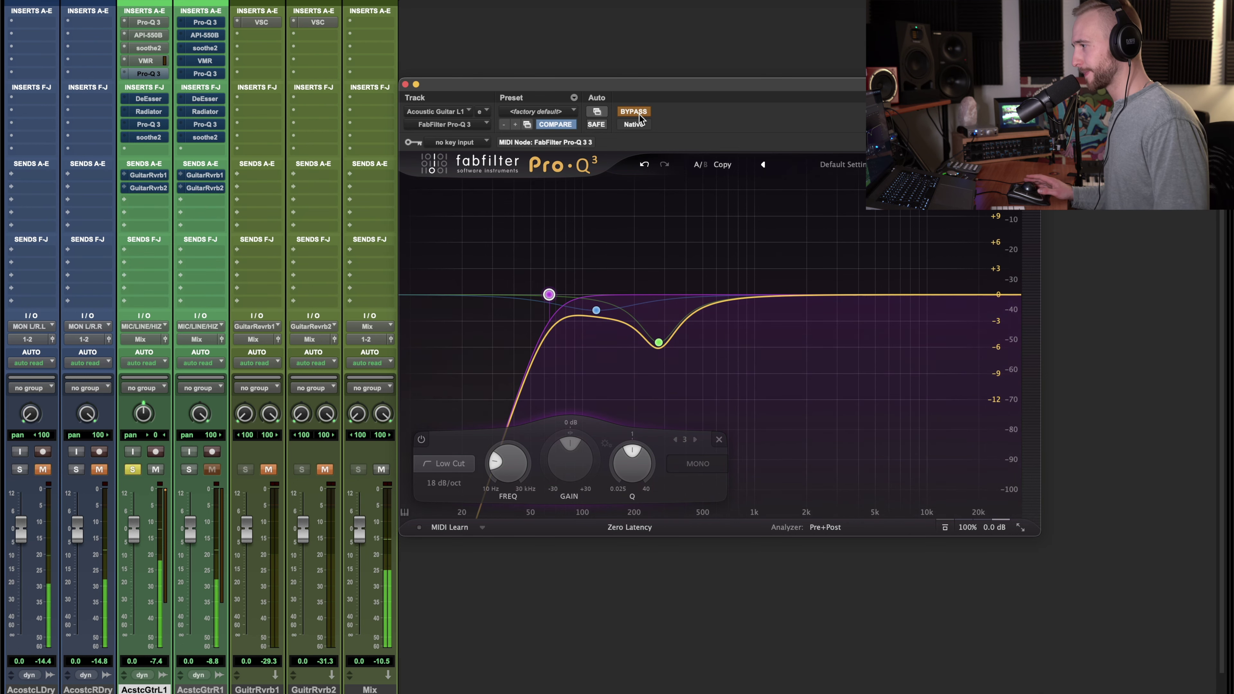
{"action": "left_click", "coordinate": [634, 111]}
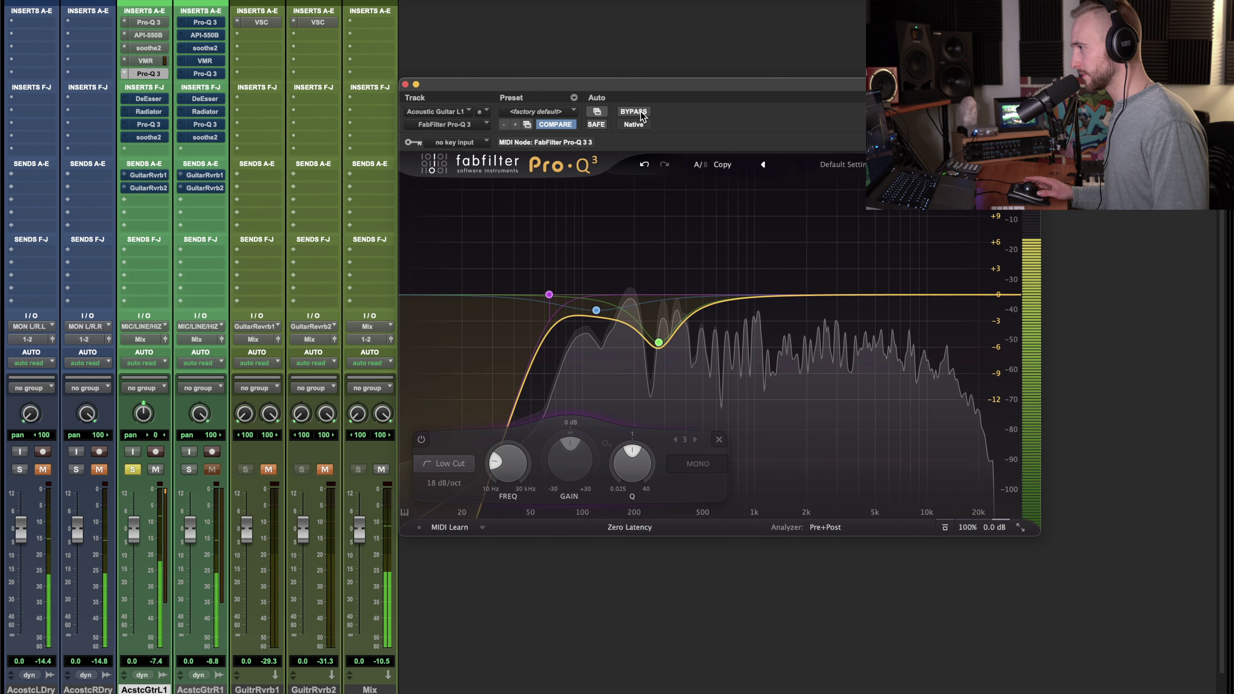
Audition Pro-Q 3's low-cut band and its 120 Hz bell band in isolation.
{"action": "left_click", "coordinate": [570, 254]}
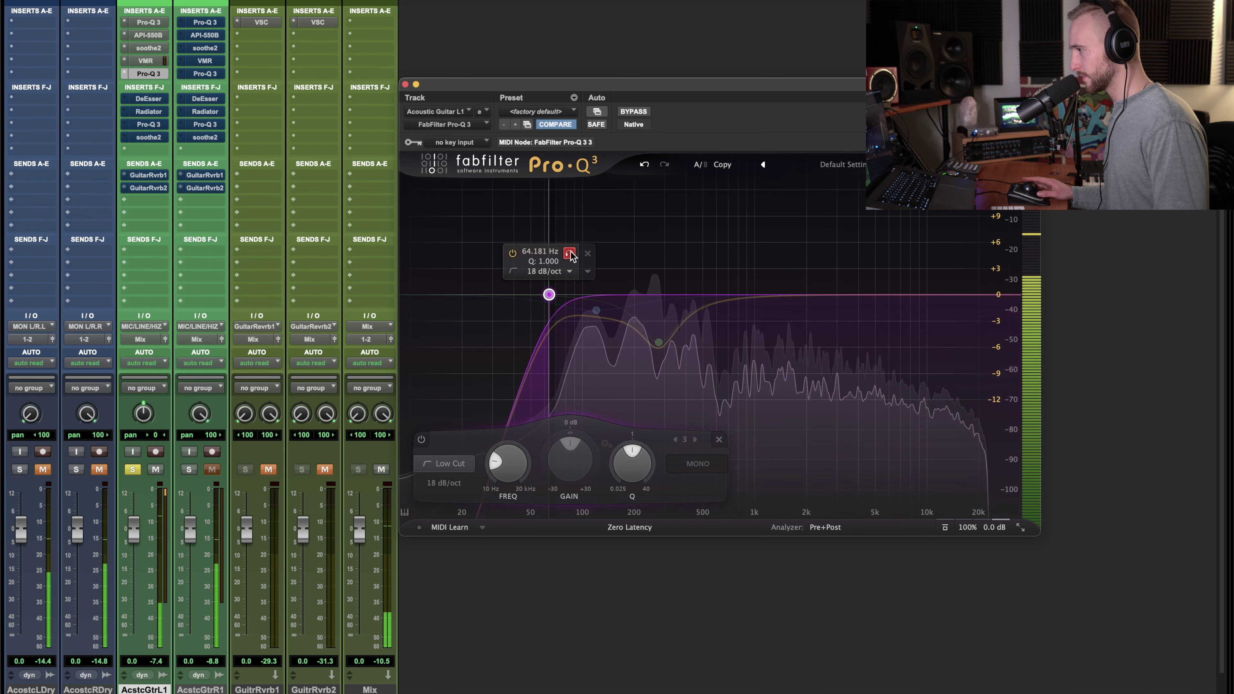
{"action": "left_click_drag", "start_coordinate": [571, 256], "coordinate": [571, 256]}
{"action": "left_click", "coordinate": [616, 335]}
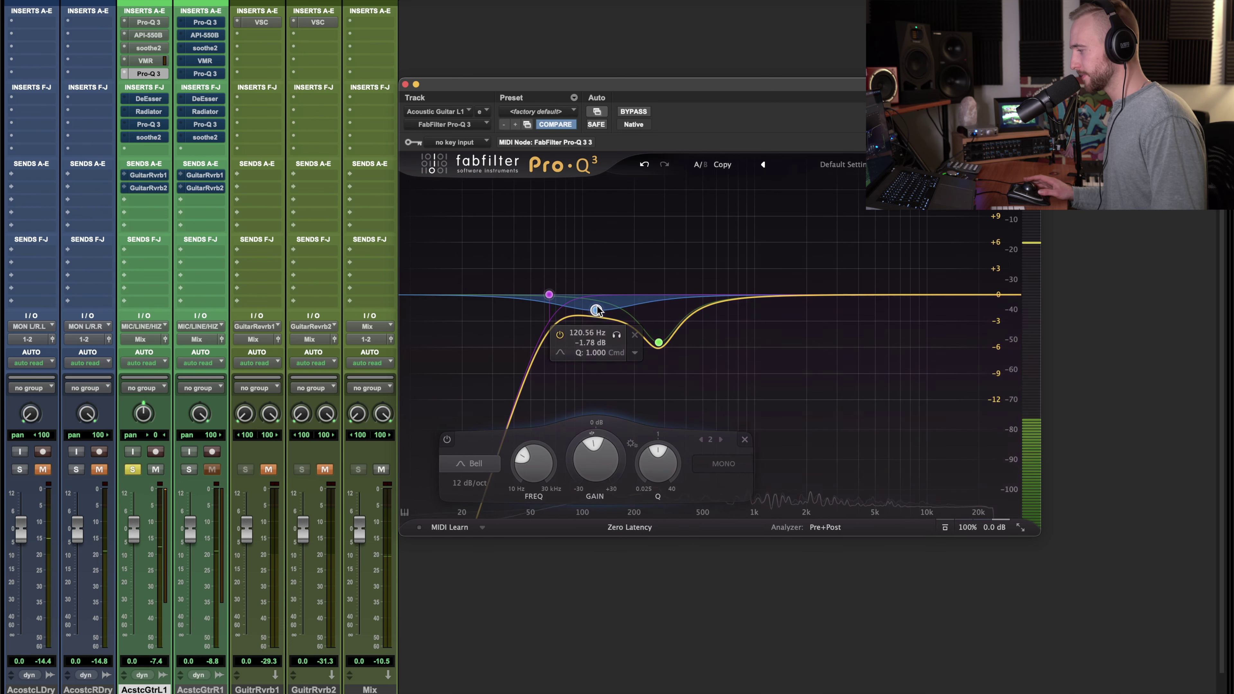
{"action": "left_click", "coordinate": [616, 336]}
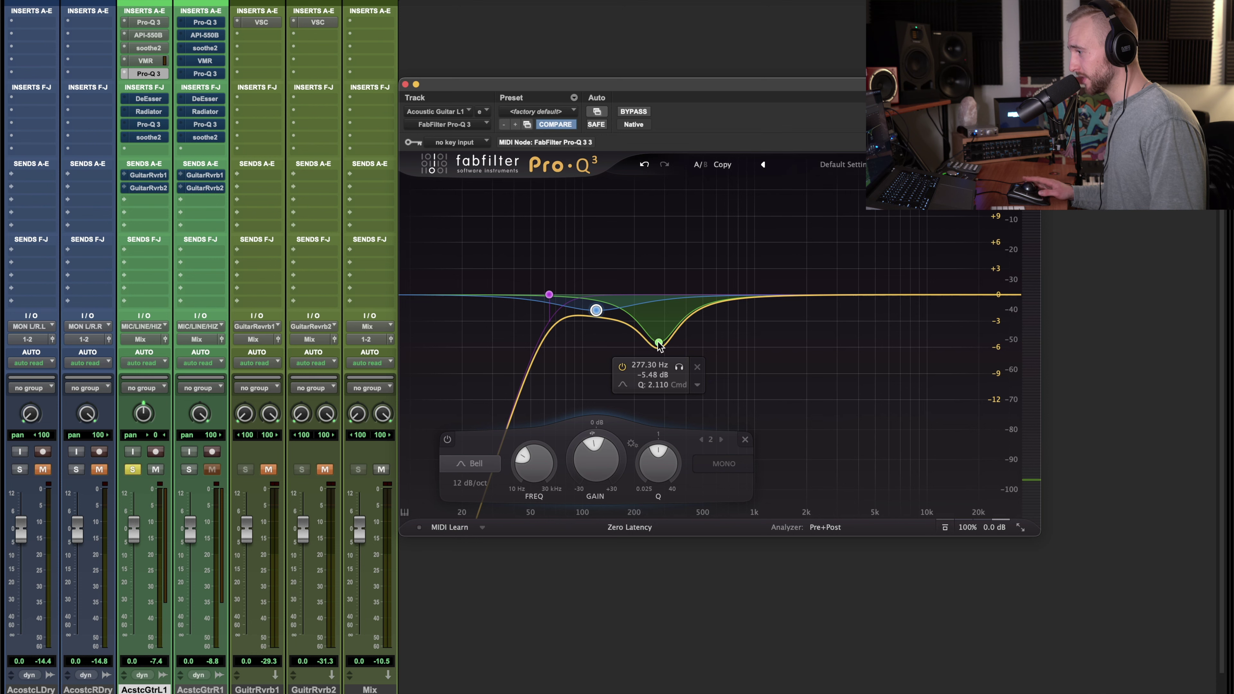
Audition the deepest bell cut in isolation during playback and shift its frequency to 255.98 Hz.
{"action": "key", "text": "space"}
{"action": "left_click_drag", "start_coordinate": [660, 345], "coordinate": [673, 374]}
{"action": "left_click", "coordinate": [685, 369]}
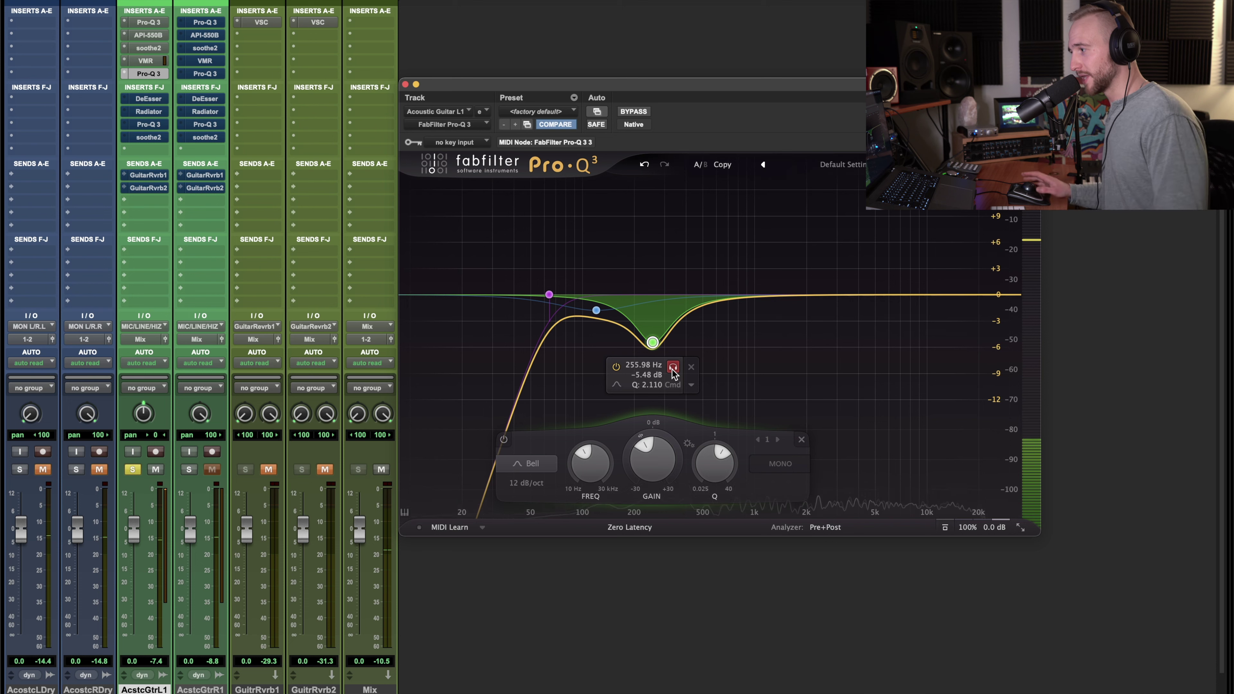
{"action": "key", "text": "space"}
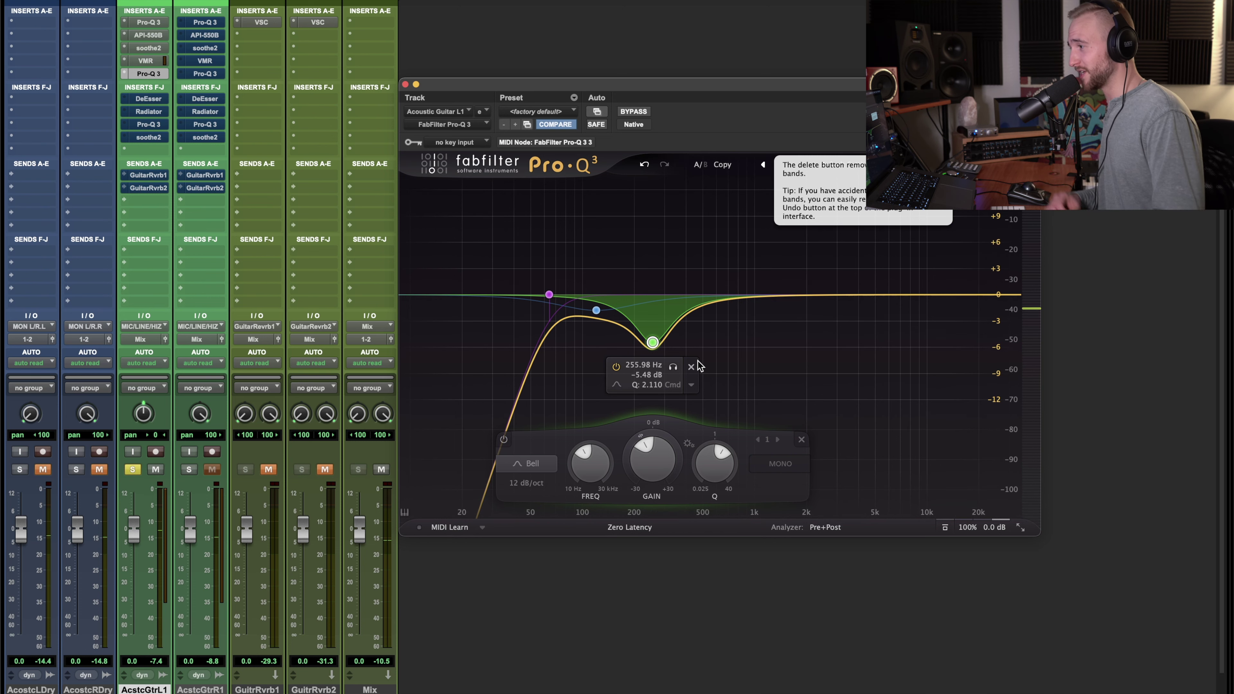
{"action": "left_click", "coordinate": [691, 366]}
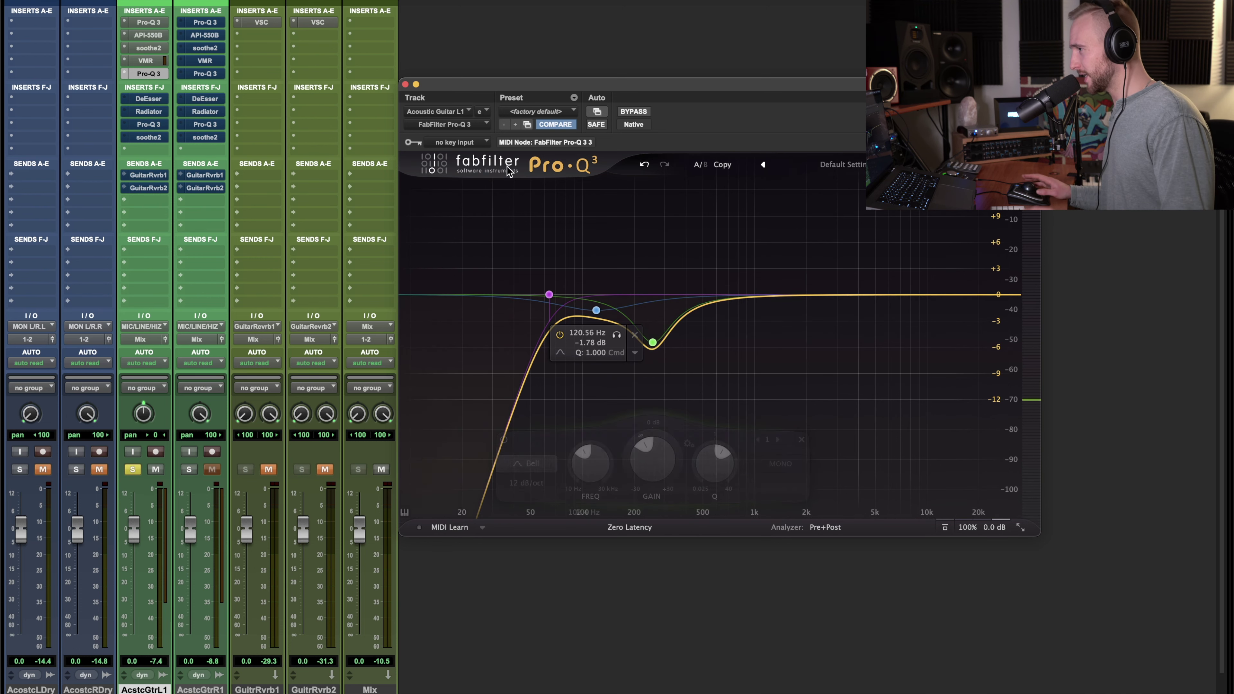
Close the Pro-Q 3 window, then enable the left guitar's DeEsser insert and open it clear of the mixer strips.
{"action": "left_click", "coordinate": [405, 85]}
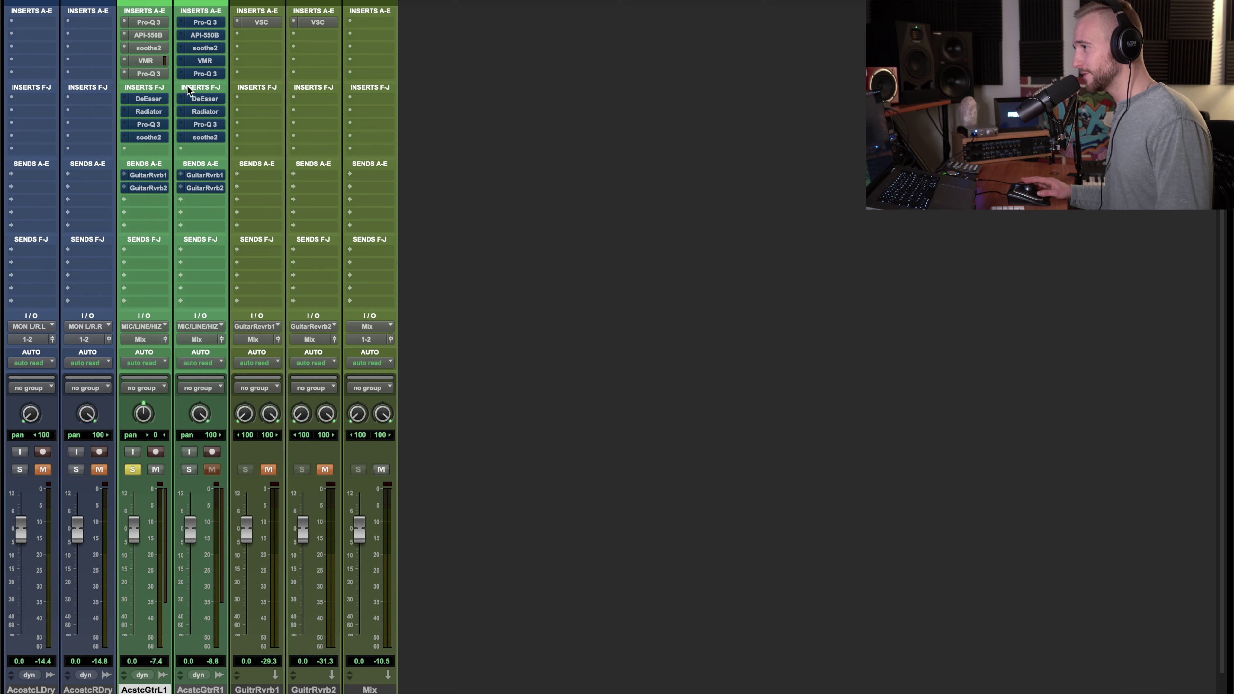
{"action": "left_click", "coordinate": [152, 99]}
{"action": "left_click_drag", "start_coordinate": [507, 82], "coordinate": [612, 80]}
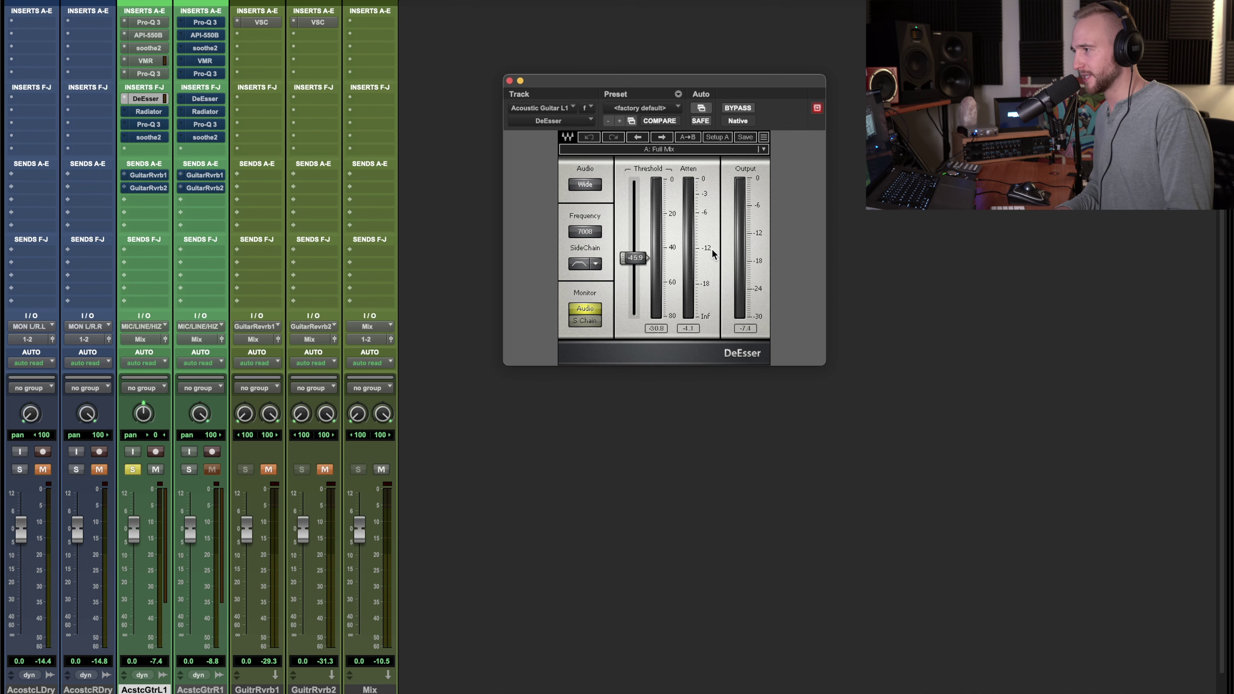
Play the left guitar in short passages while watching the DeEsser's threshold, attenuation and output meters.
{"action": "key", "text": "space"}
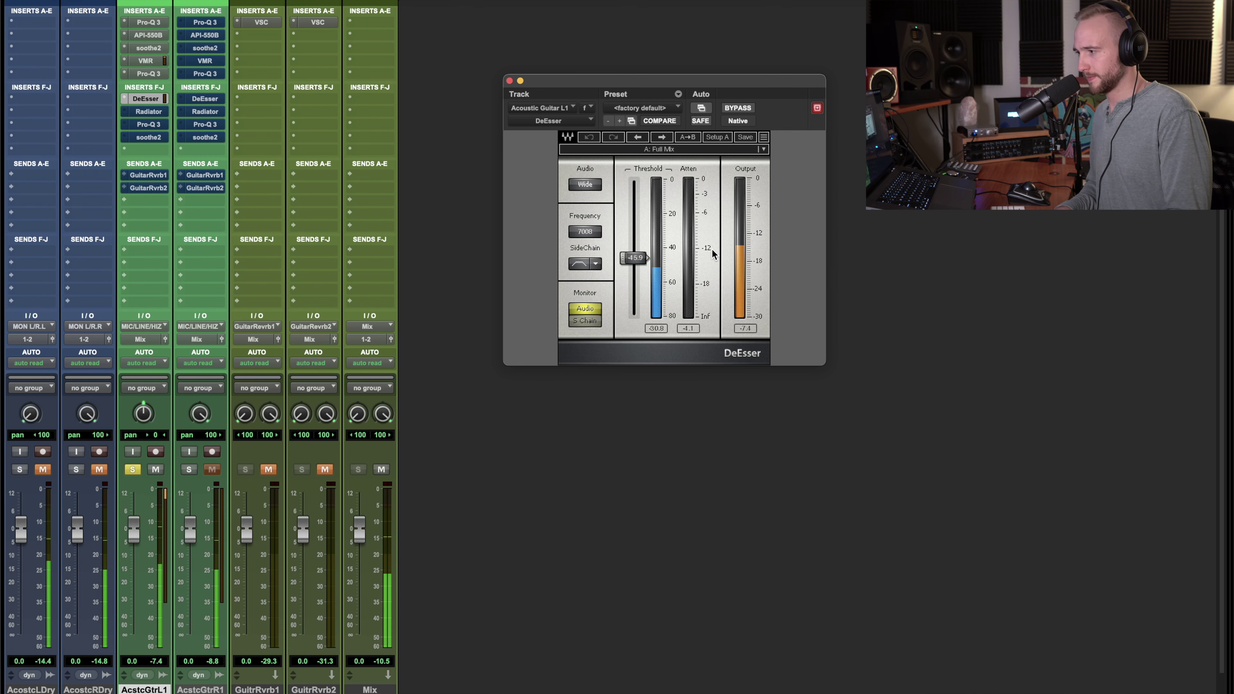
{"action": "key", "text": "space"}
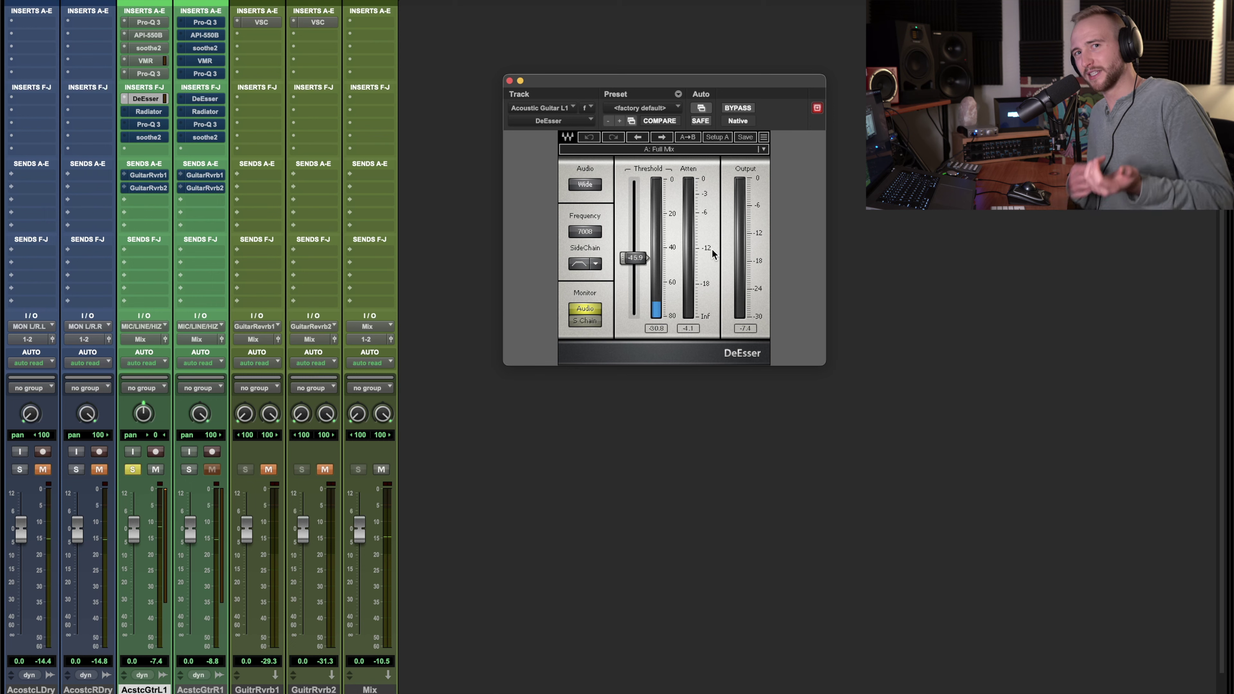
{"action": "key", "text": "space"}
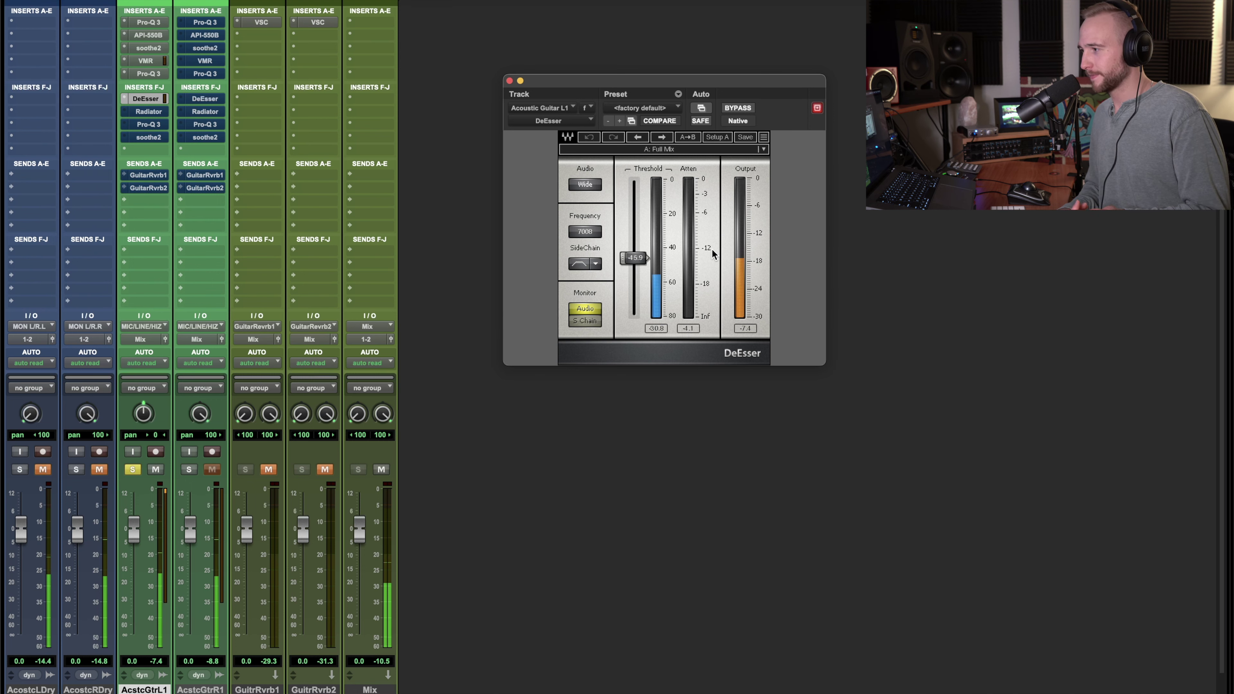
{"action": "key", "text": "space"}
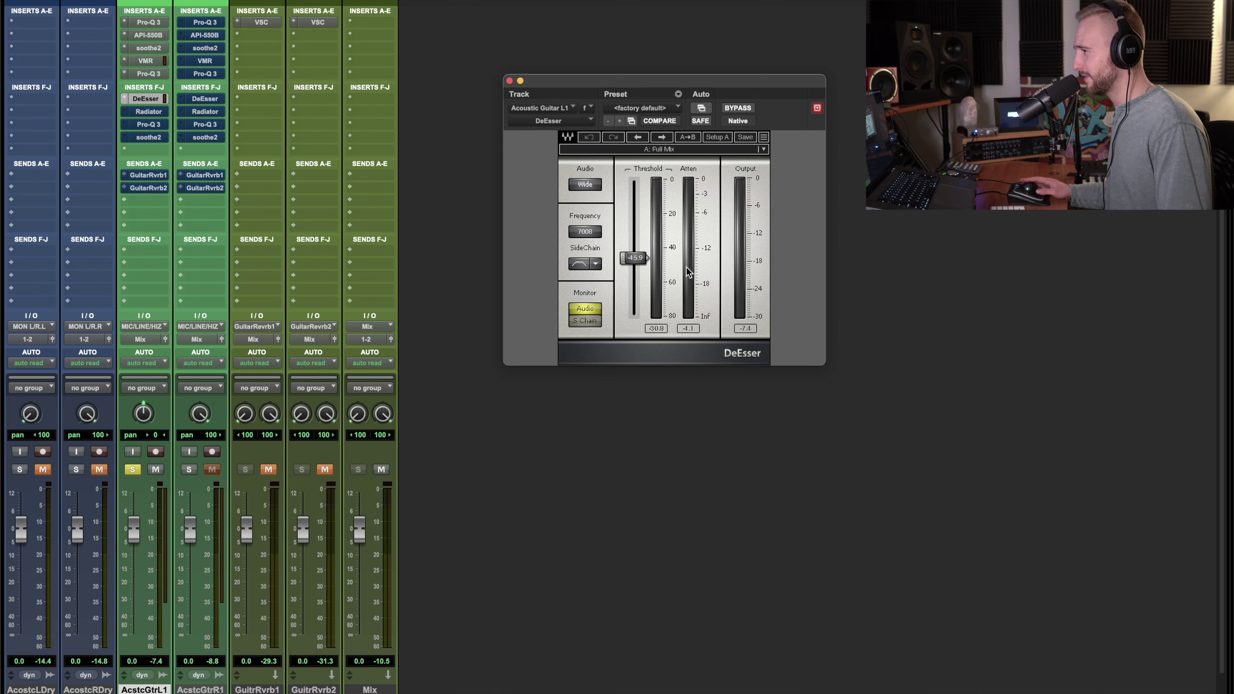
Compare the left guitar with the DeEsser bypassed and active in short playback passages.
{"action": "left_click", "coordinate": [743, 110]}
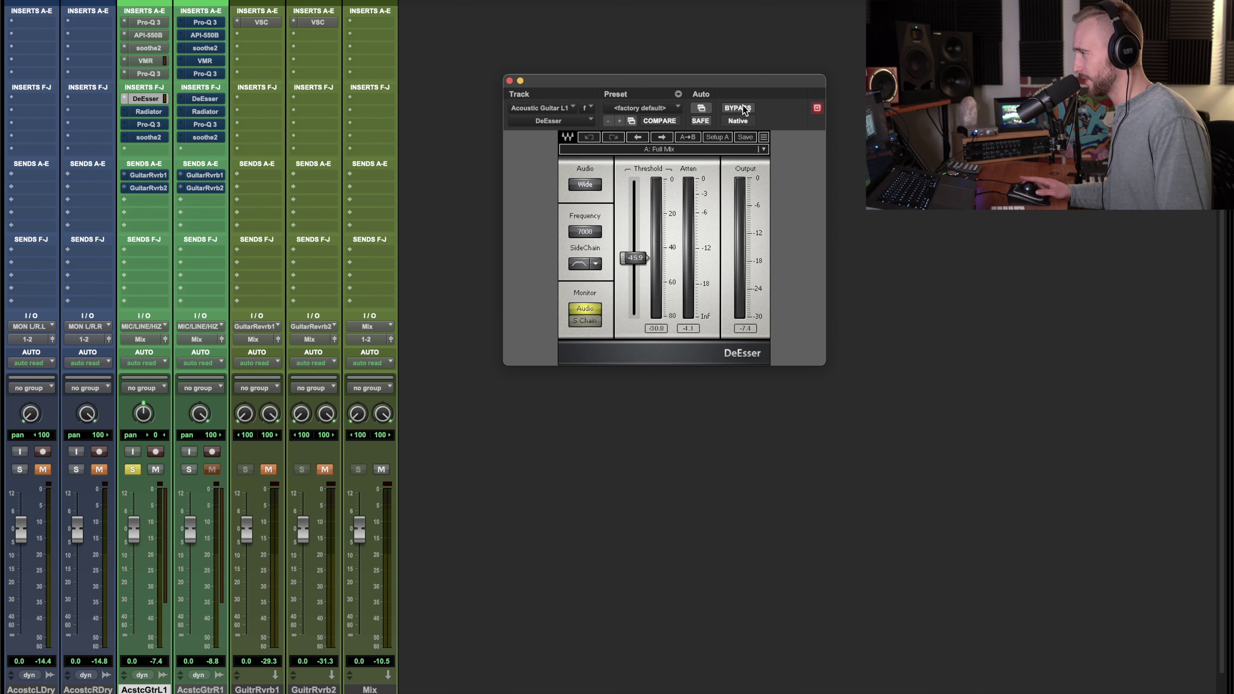
{"action": "key", "text": "space"}
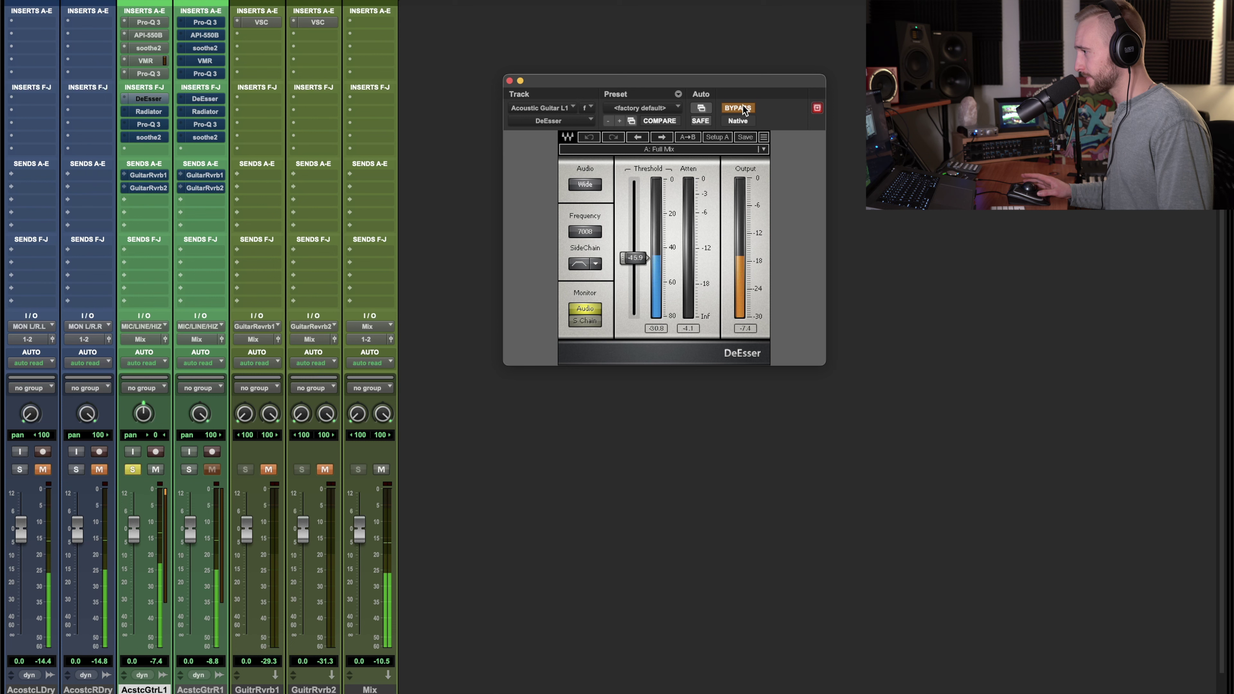
{"action": "key", "text": "space"}
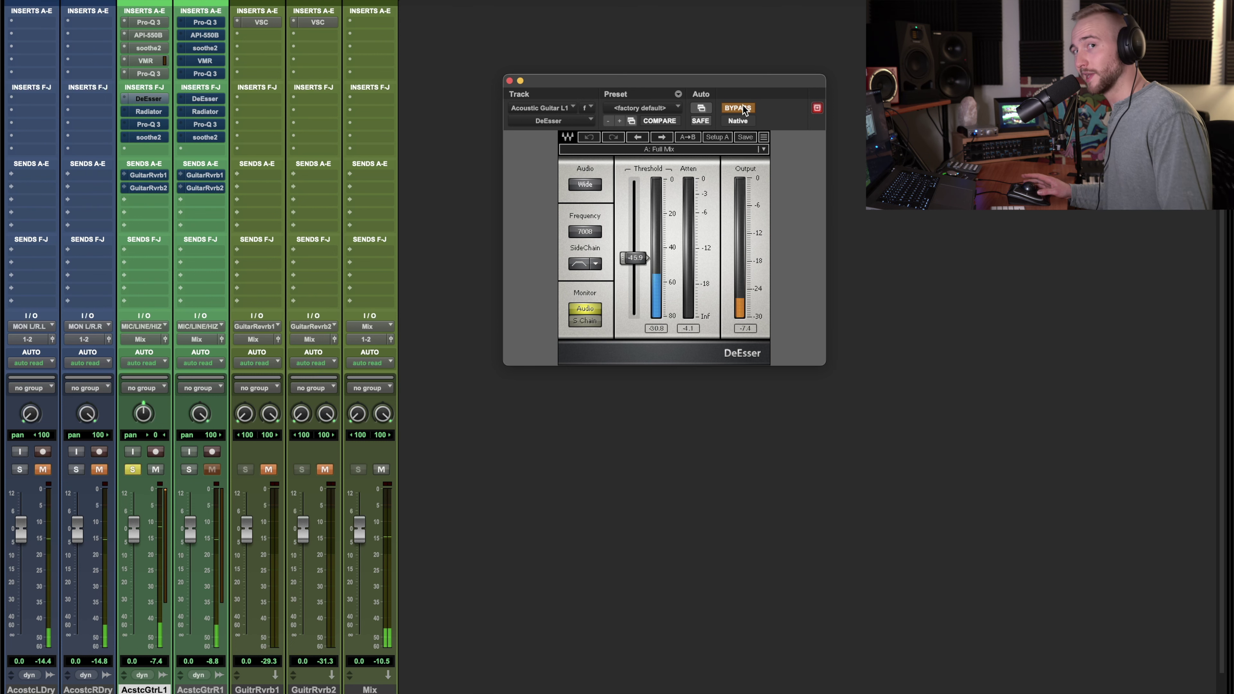
{"action": "left_click", "coordinate": [744, 109]}
{"action": "key", "text": "space"}
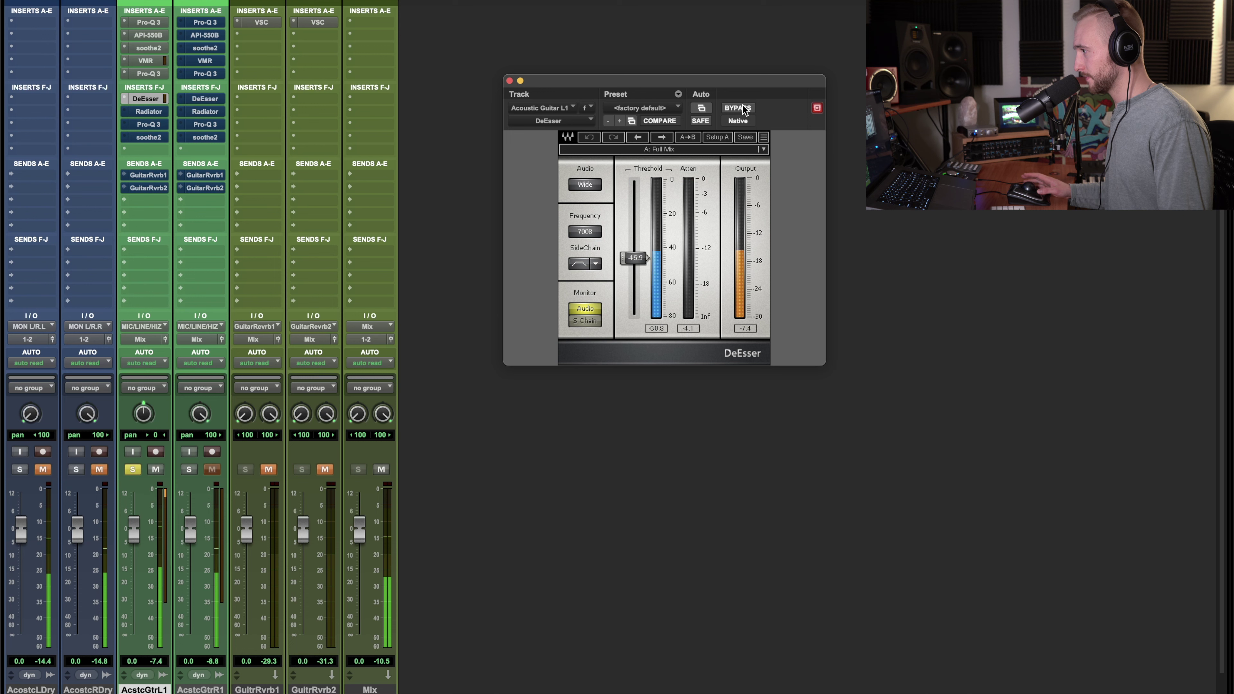
{"action": "key", "text": "space"}
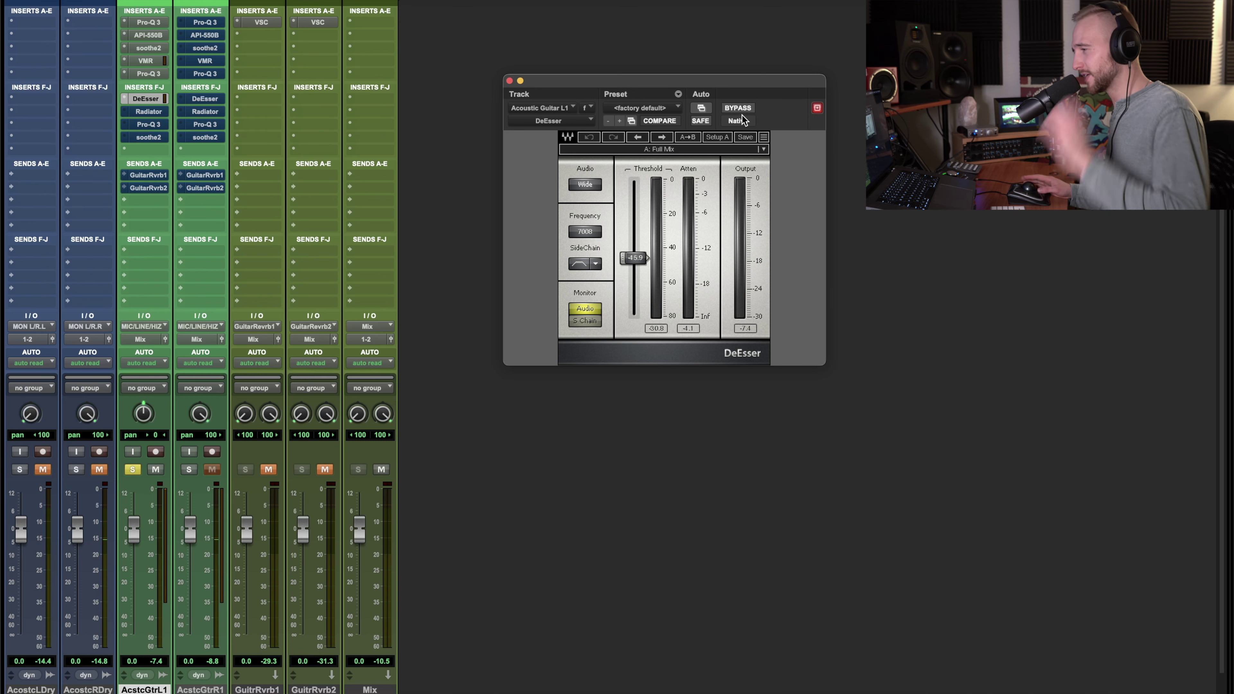
Monitor the DeEsser's sidechain signal, return monitoring to Audio during playback and close the plug-in window.
{"action": "left_click", "coordinate": [590, 322]}
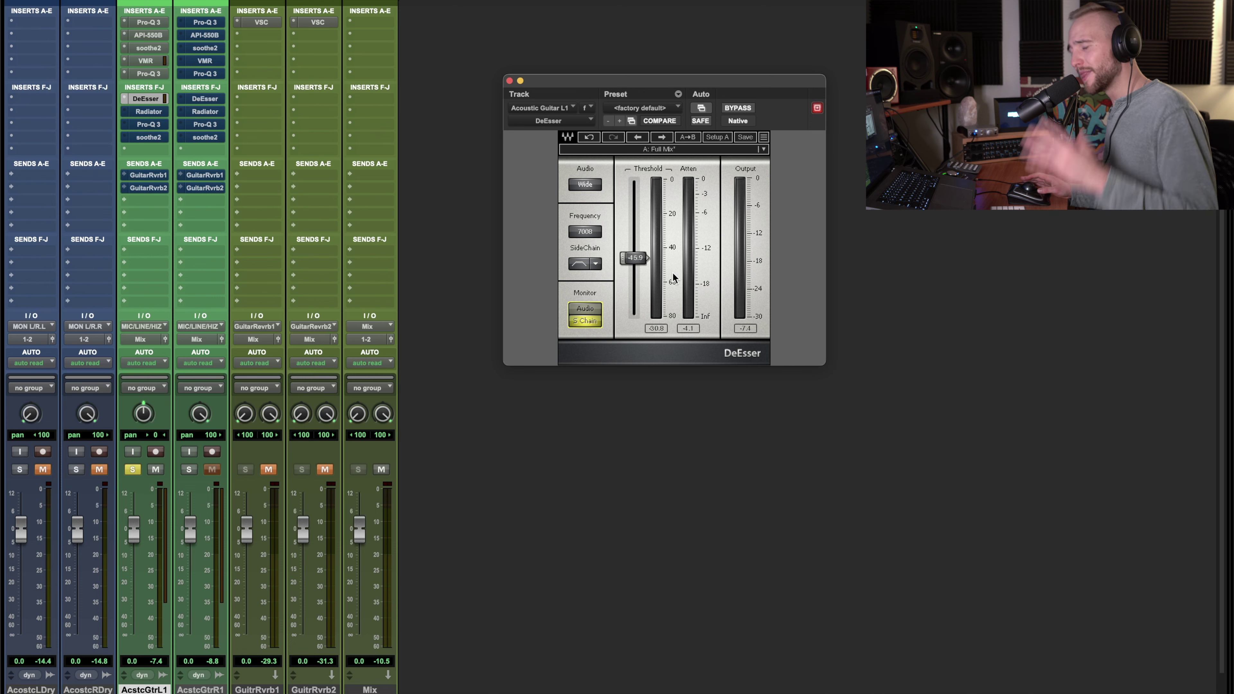
{"action": "key", "text": "space"}
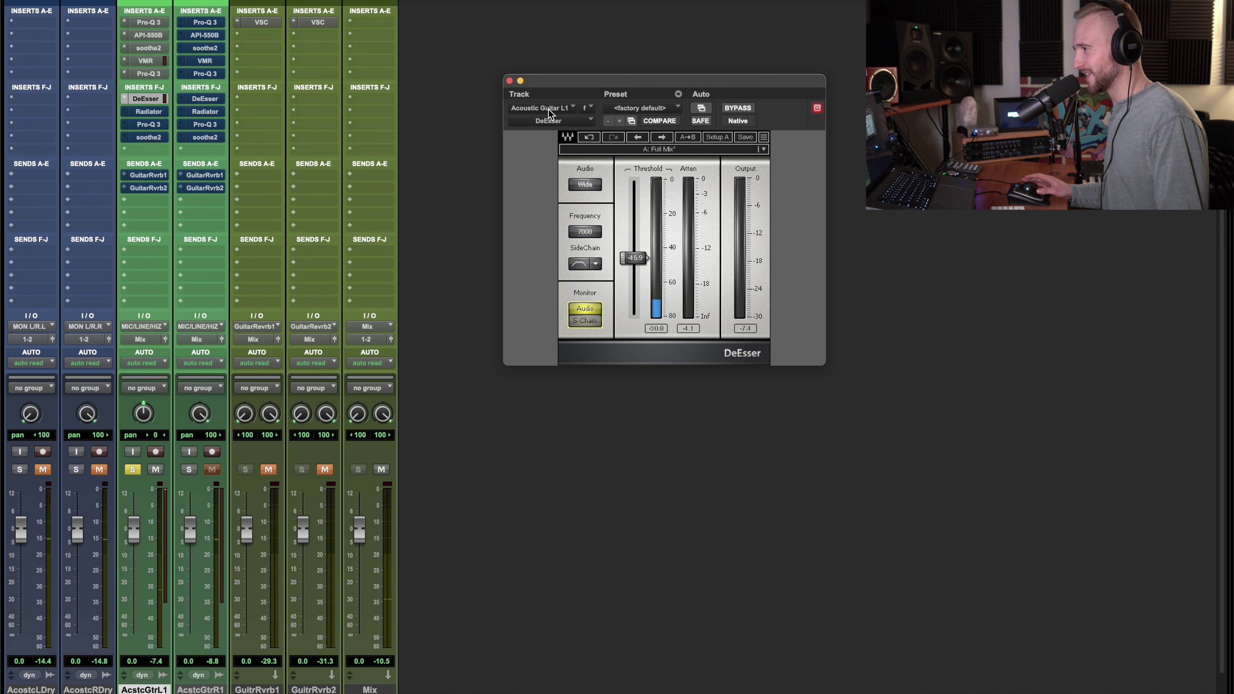
{"action": "left_click", "coordinate": [509, 80]}
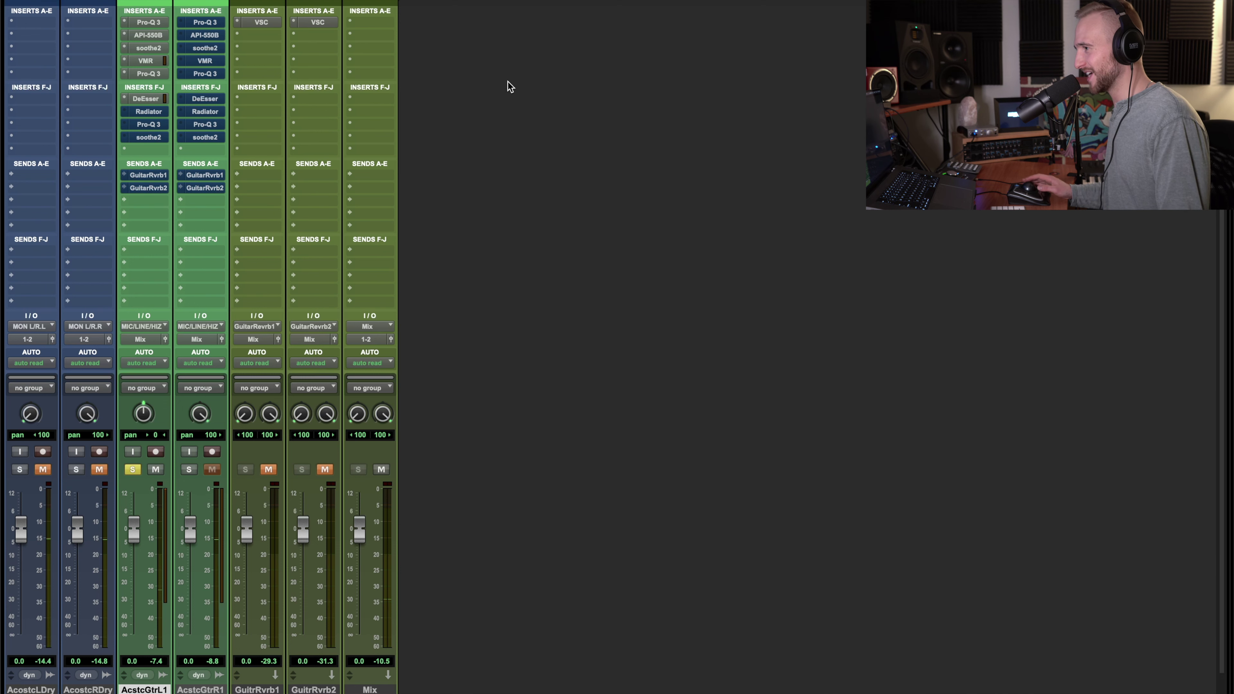
Enable and open the left guitar's Radiator insert, and compare it bypassed and active during playback.
{"action": "left_click", "coordinate": [155, 111], "text": "super"}
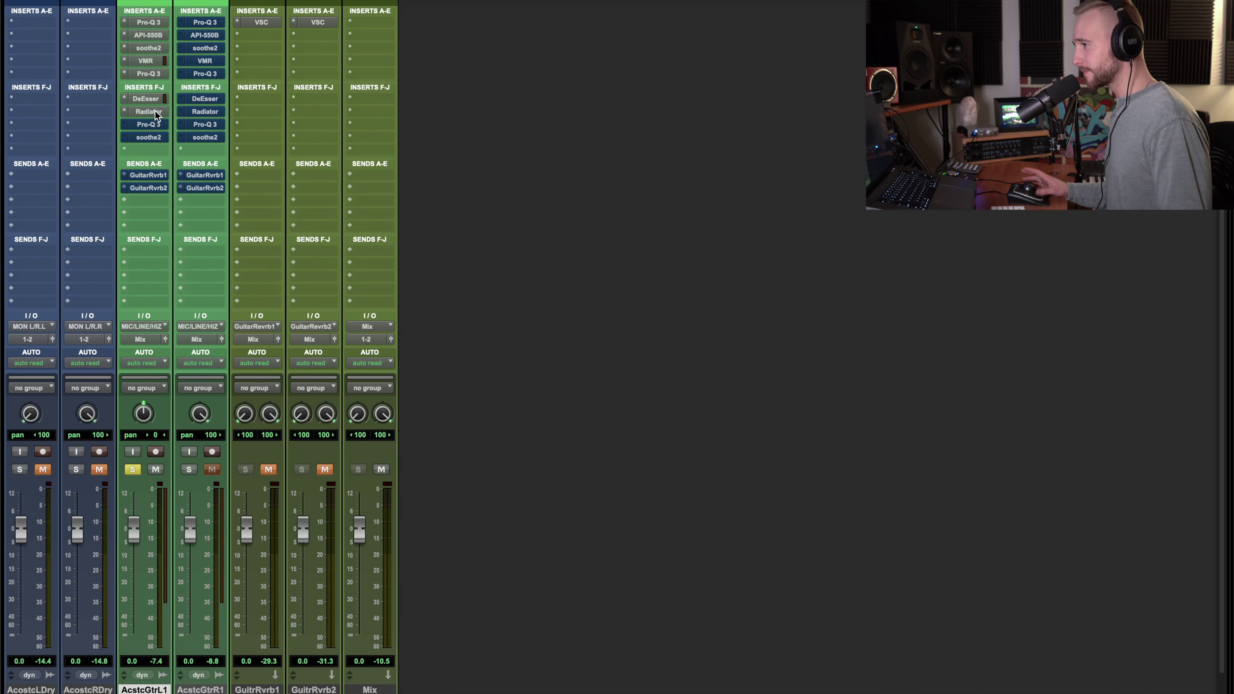
{"action": "left_click", "coordinate": [154, 111]}
{"action": "left_click_drag", "start_coordinate": [698, 76], "coordinate": [368, 214]}
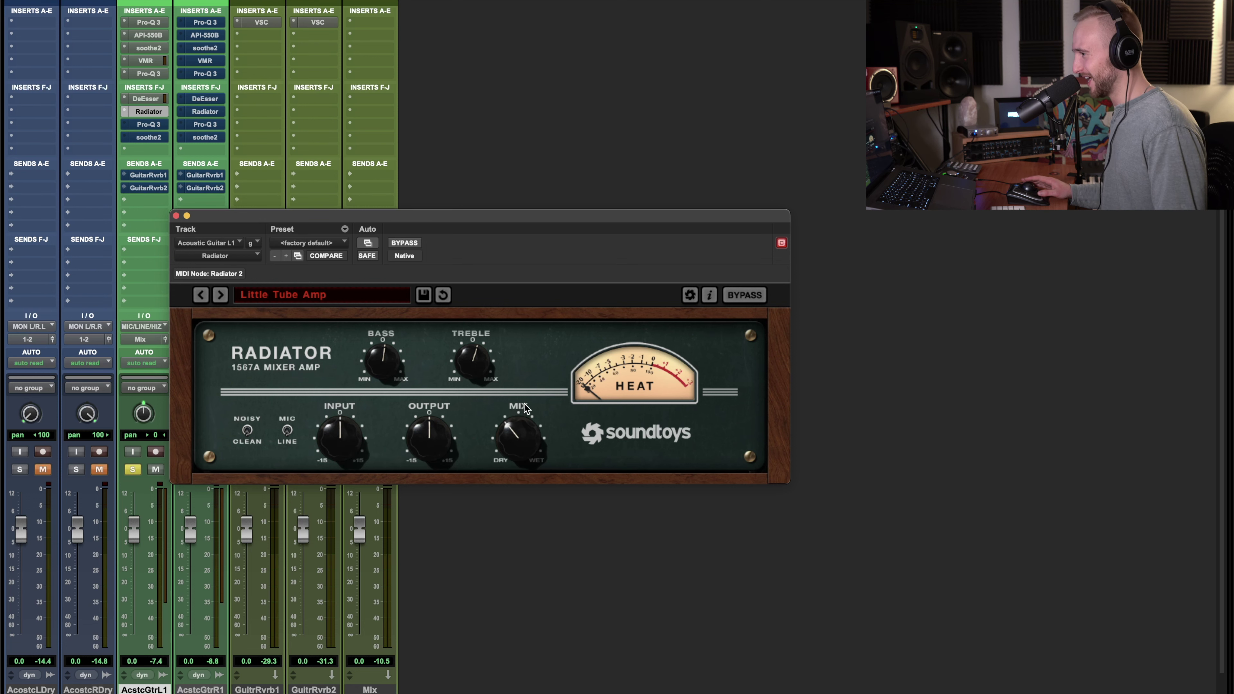
{"action": "left_click", "coordinate": [408, 243]}
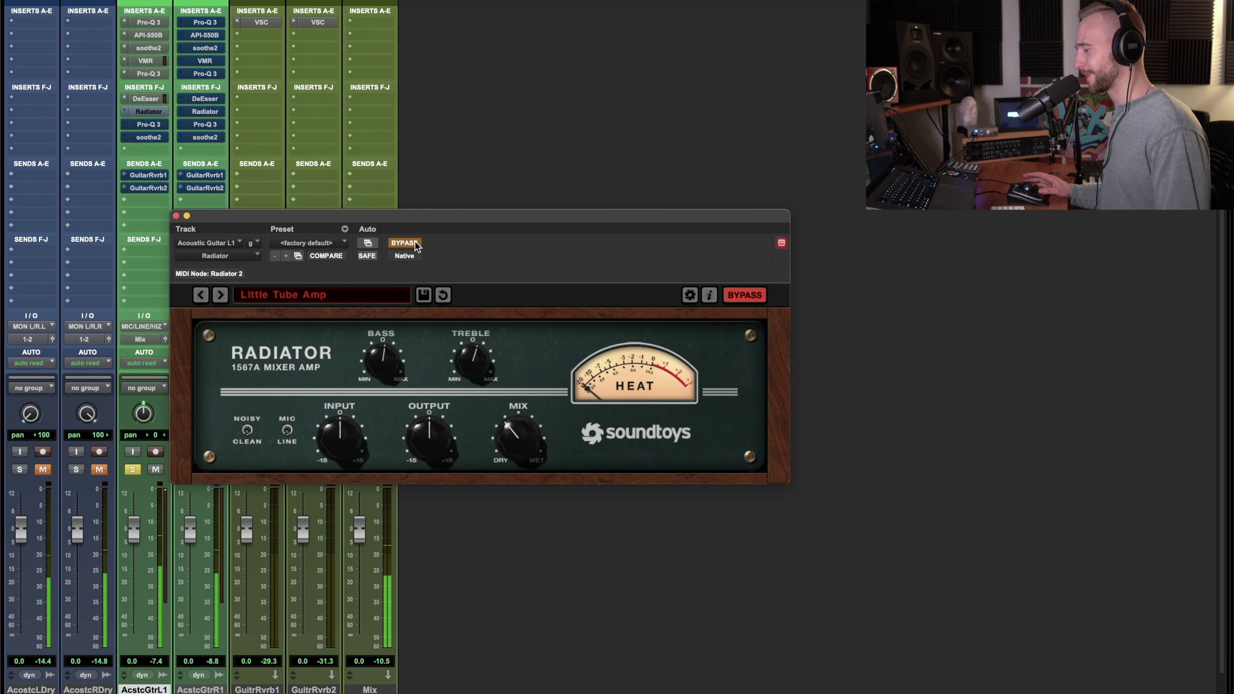
{"action": "left_click", "coordinate": [414, 242]}
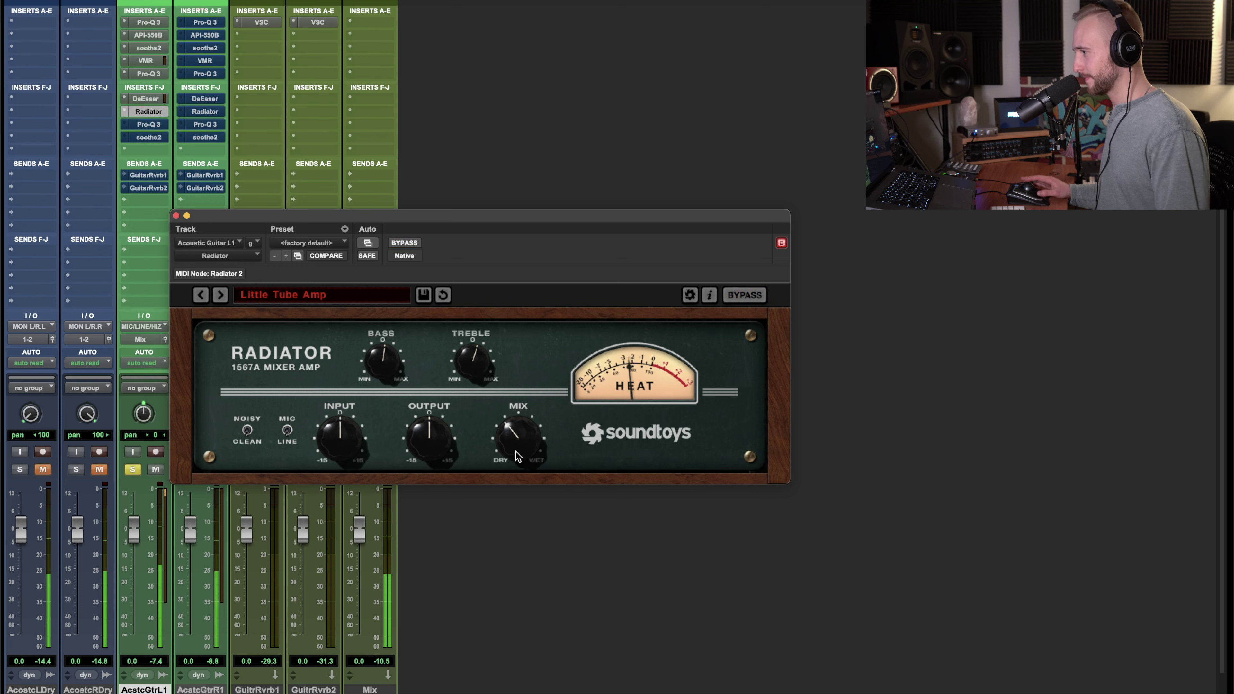
Exaggerate Radiator's Mix and Input during playback, restore both to their subtle settings and close the plug-in window.
{"action": "left_click_drag", "start_coordinate": [534, 432], "coordinate": [528, 353]}
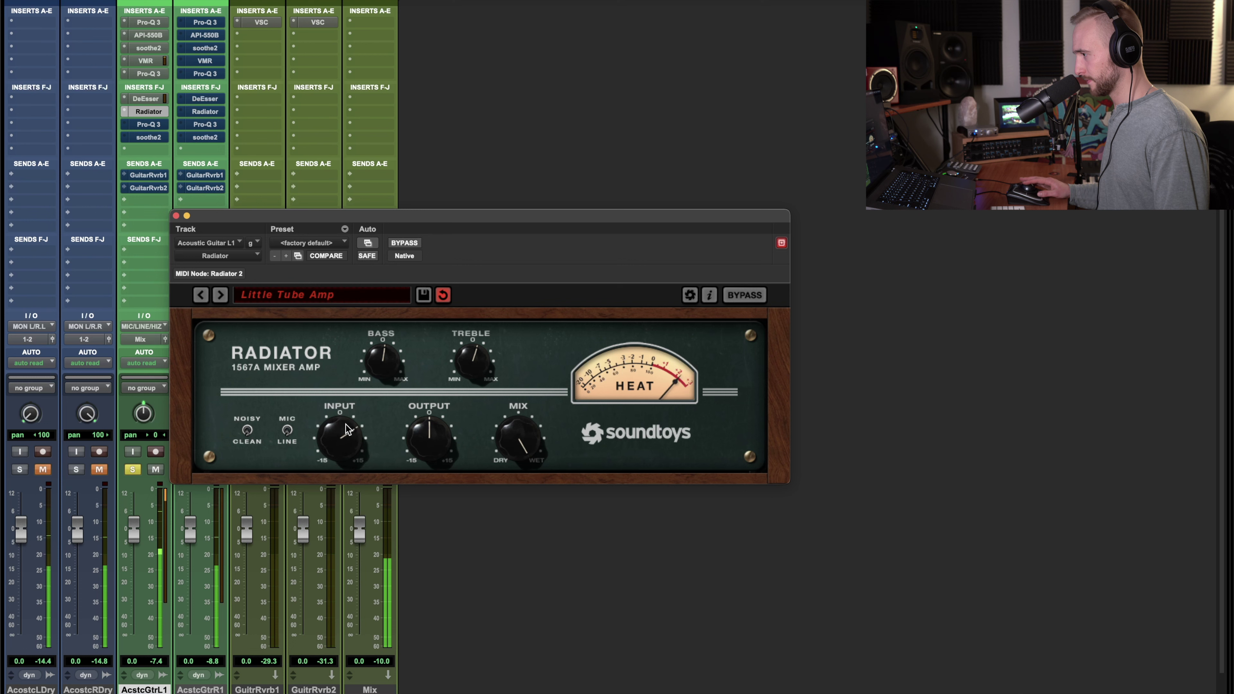
{"action": "left_click_drag", "start_coordinate": [346, 432], "coordinate": [347, 450]}
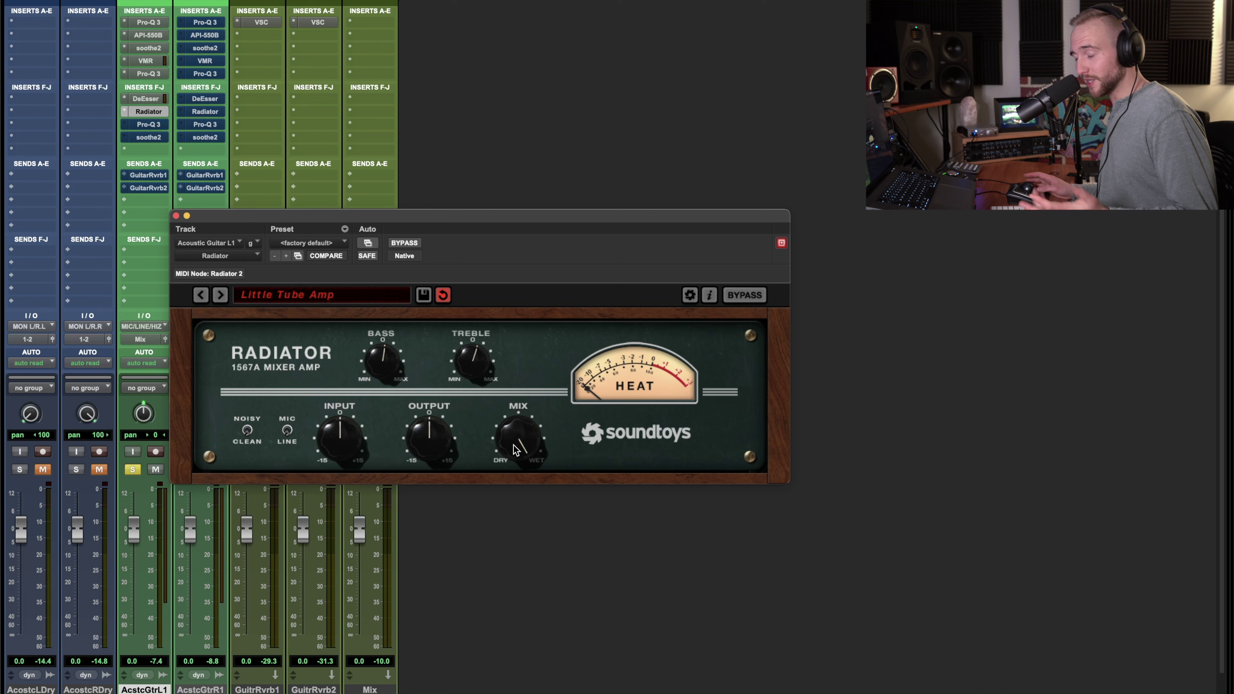
{"action": "left_click_drag", "start_coordinate": [510, 446], "coordinate": [531, 551]}
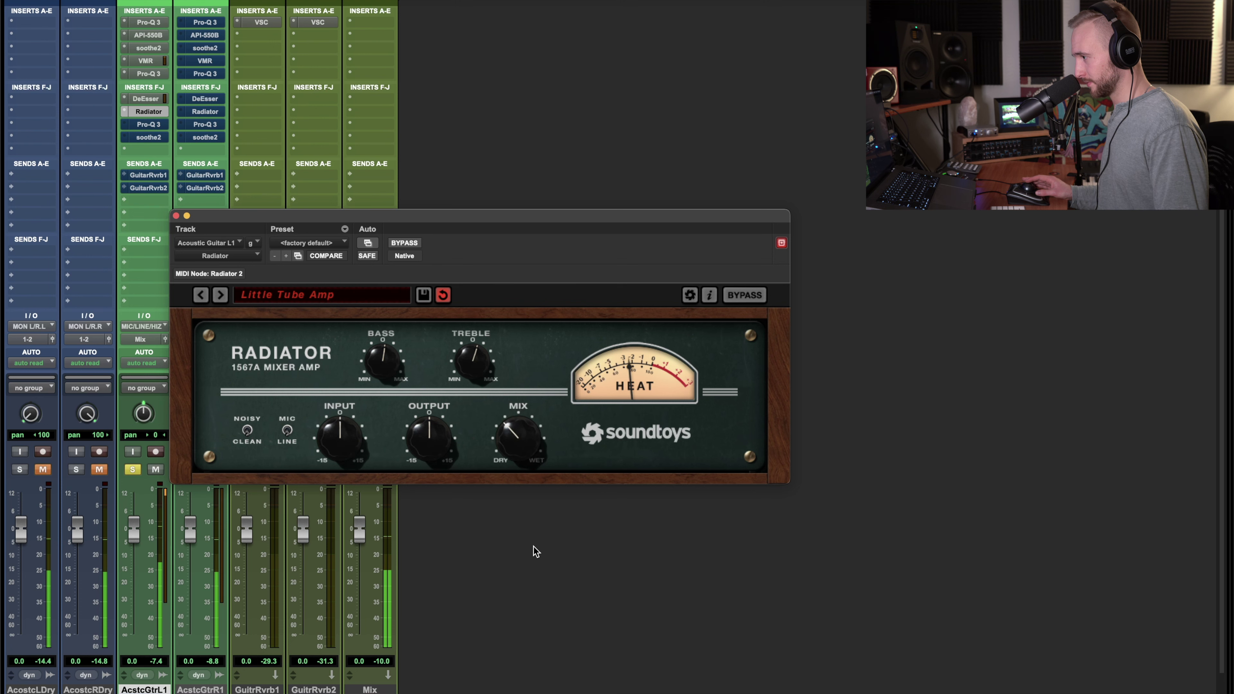
{"action": "left_click", "coordinate": [177, 215]}
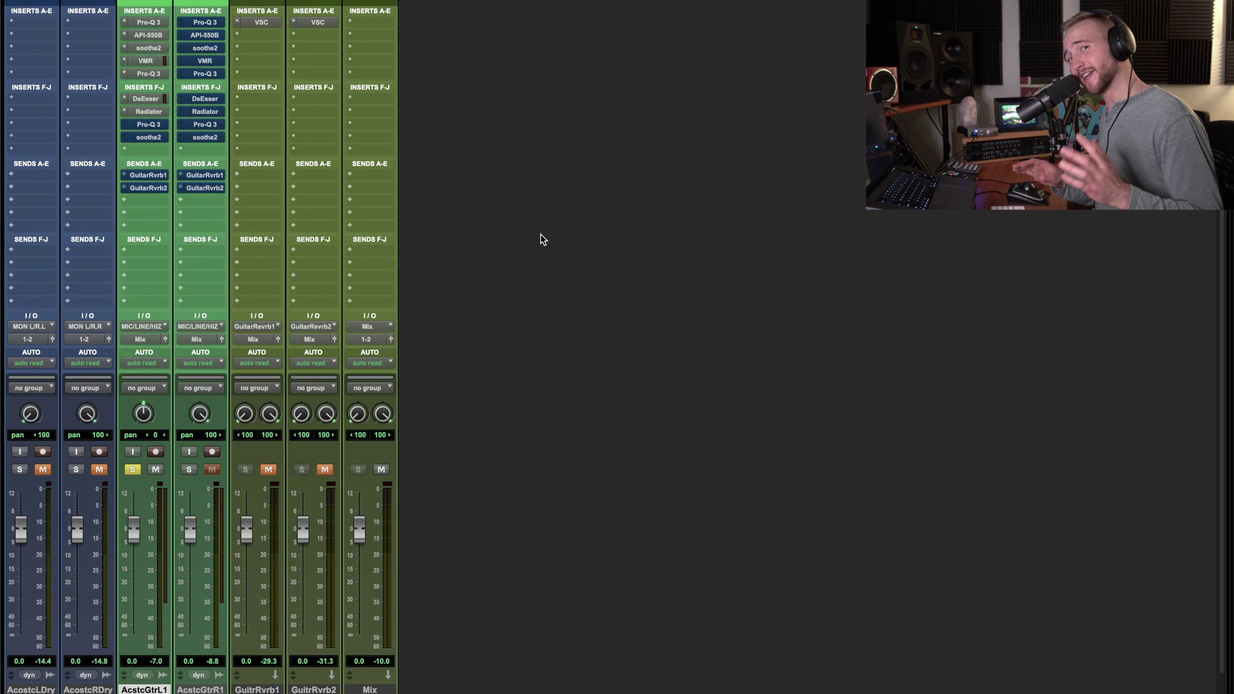
Enable the left guitar's Pro-Q 3 insert below Radiator and open it clear of the left guitar's strip.
{"action": "left_click", "coordinate": [139, 126]}
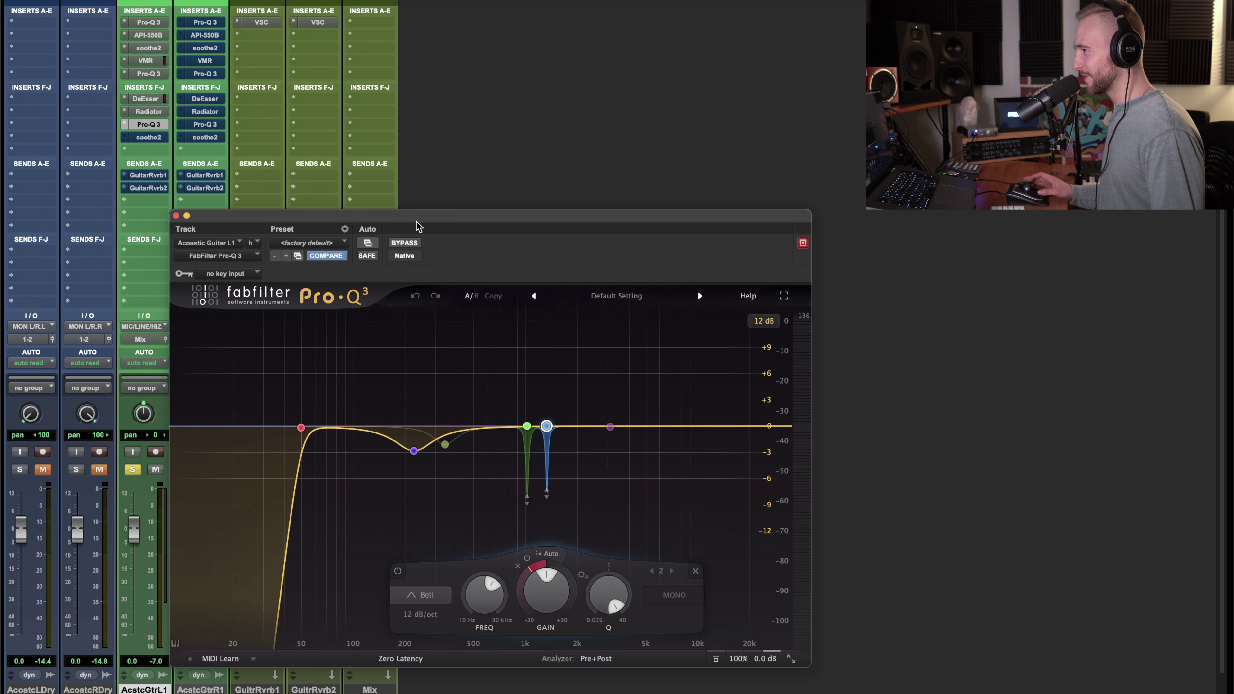
{"action": "left_click_drag", "start_coordinate": [424, 220], "coordinate": [583, 131]}
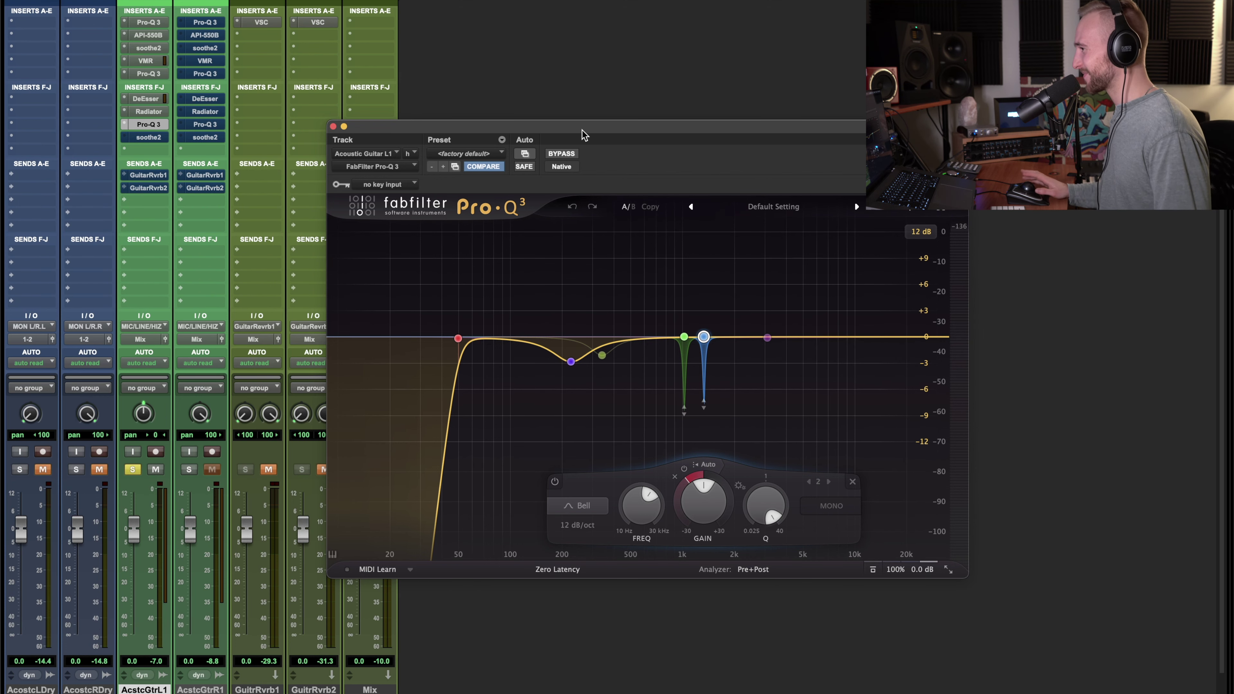
{"action": "left_click_drag", "start_coordinate": [583, 135], "coordinate": [569, 77]}
Audition Pro-Q 3's 225.72 Hz bell cut in isolation during playback and inspect the low-cut band's settings.
{"action": "mouse_move", "coordinate": [557, 310]}
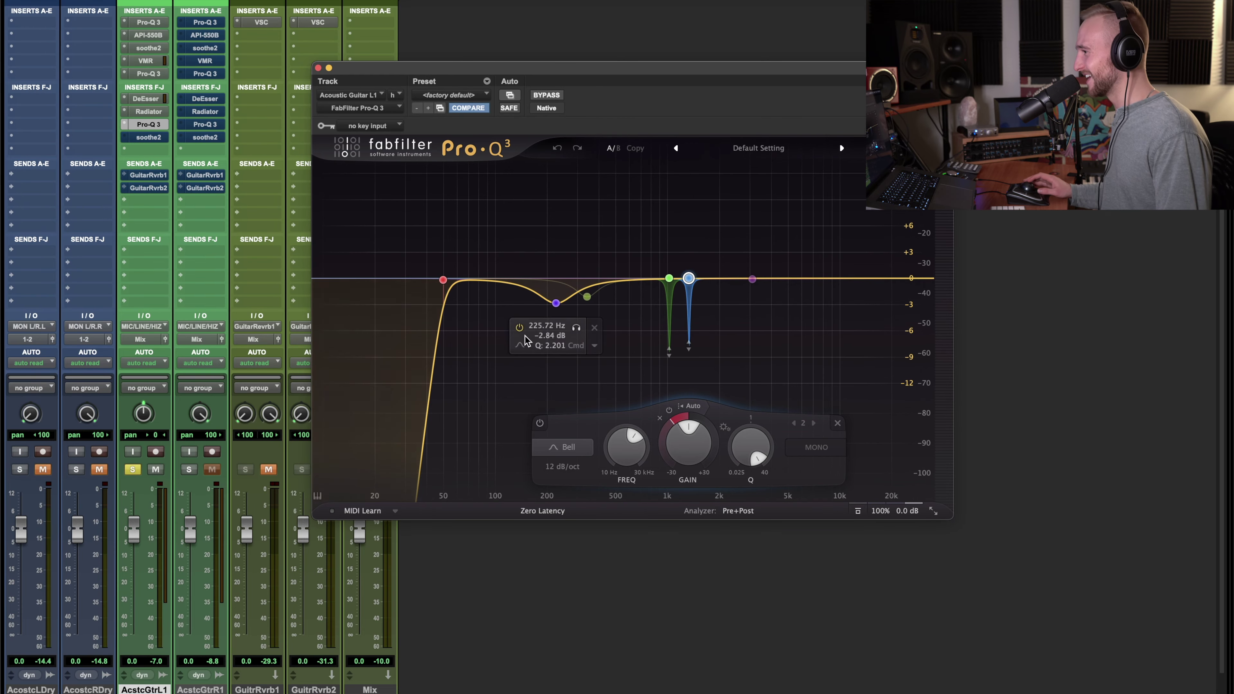
{"action": "left_click", "coordinate": [556, 304]}
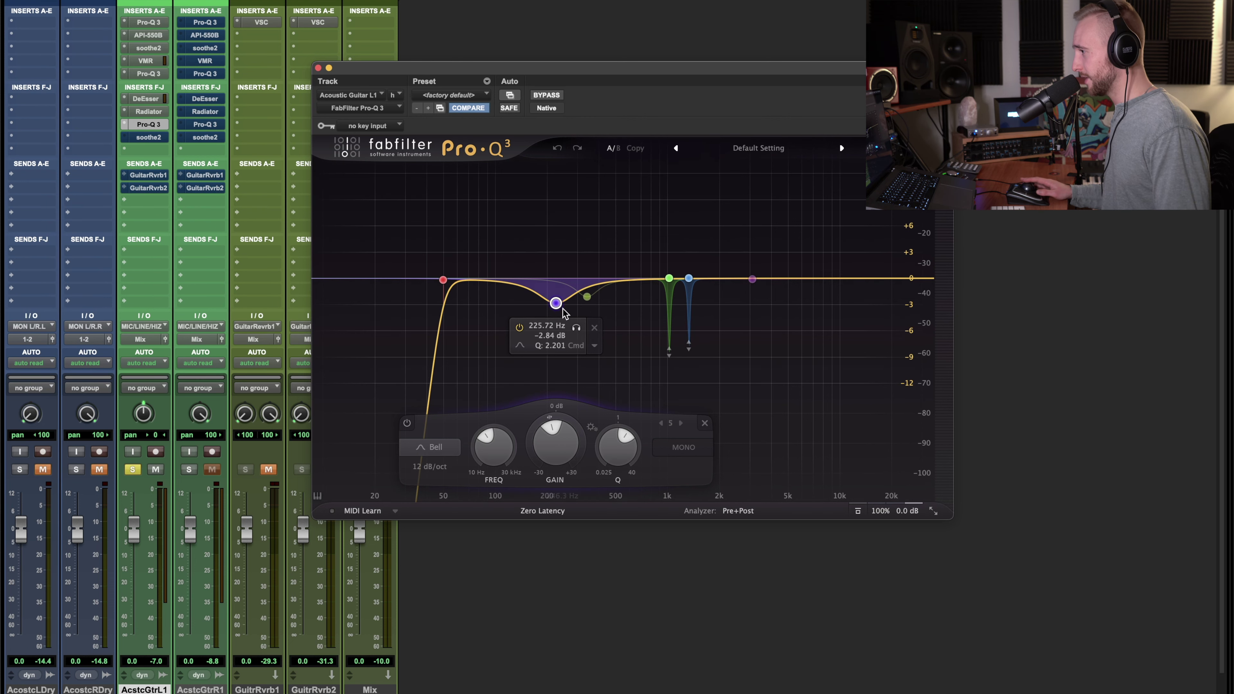
{"action": "key", "text": "space"}
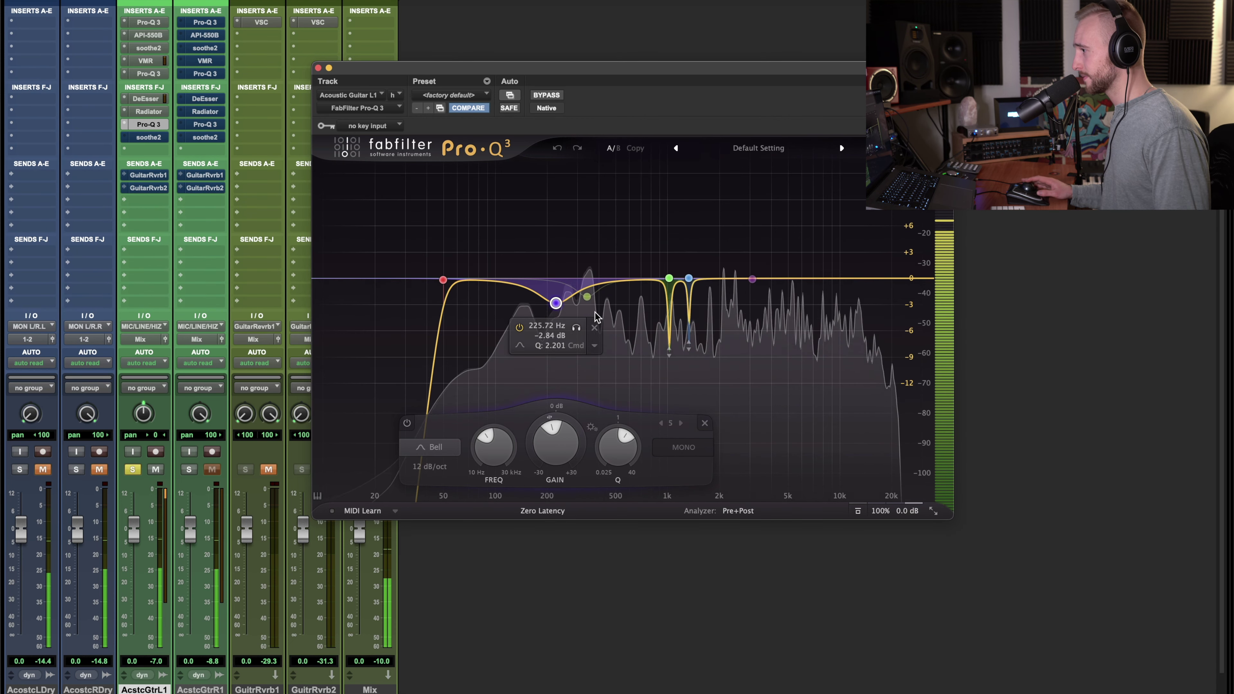
{"action": "left_click", "coordinate": [575, 329]}
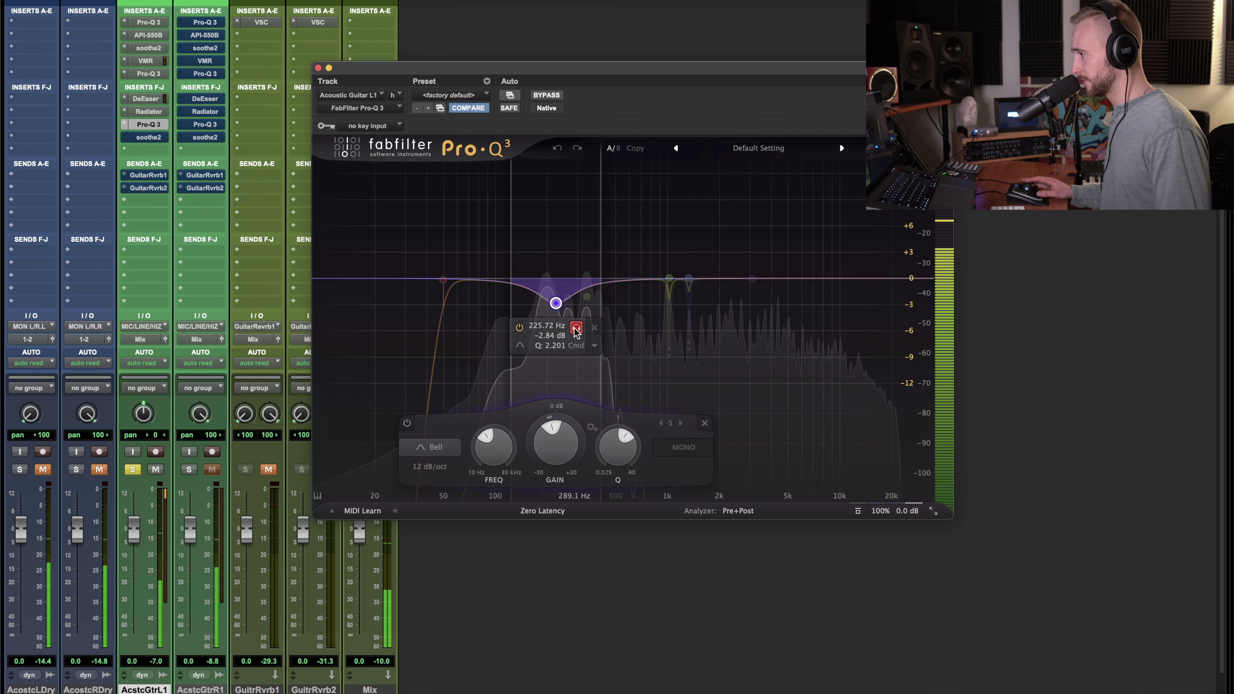
{"action": "left_click", "coordinate": [575, 329]}
{"action": "mouse_move", "coordinate": [440, 287]}
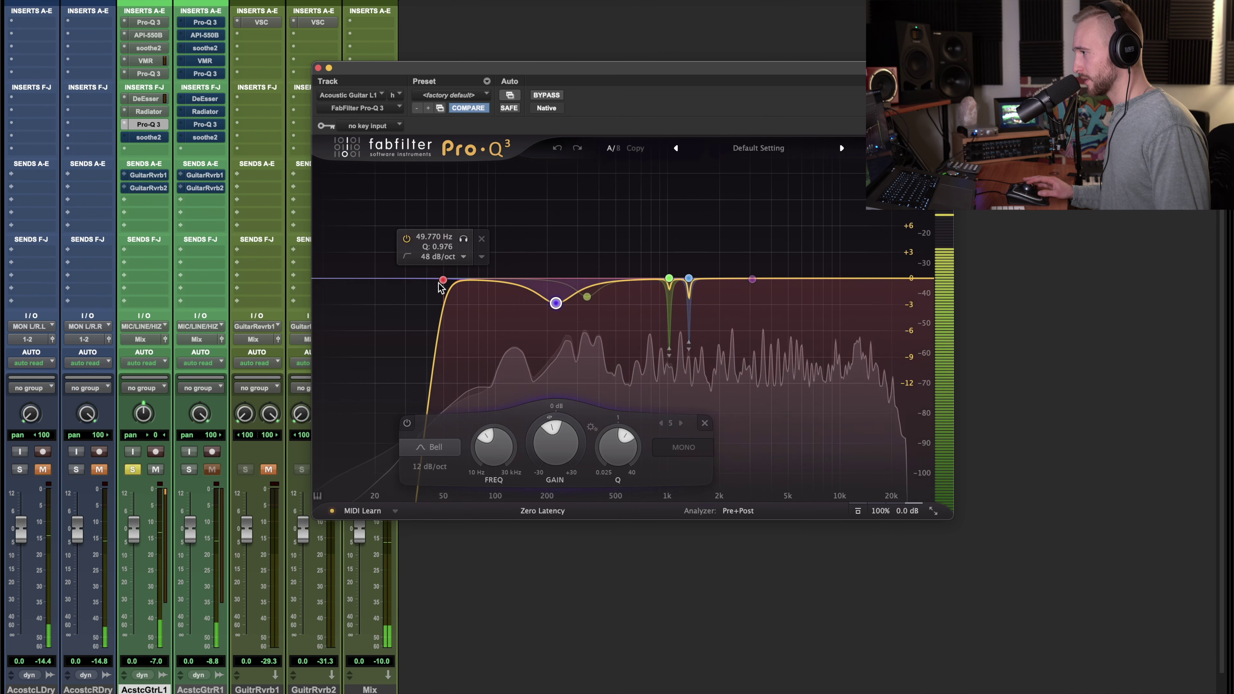
{"action": "key", "text": "space"}
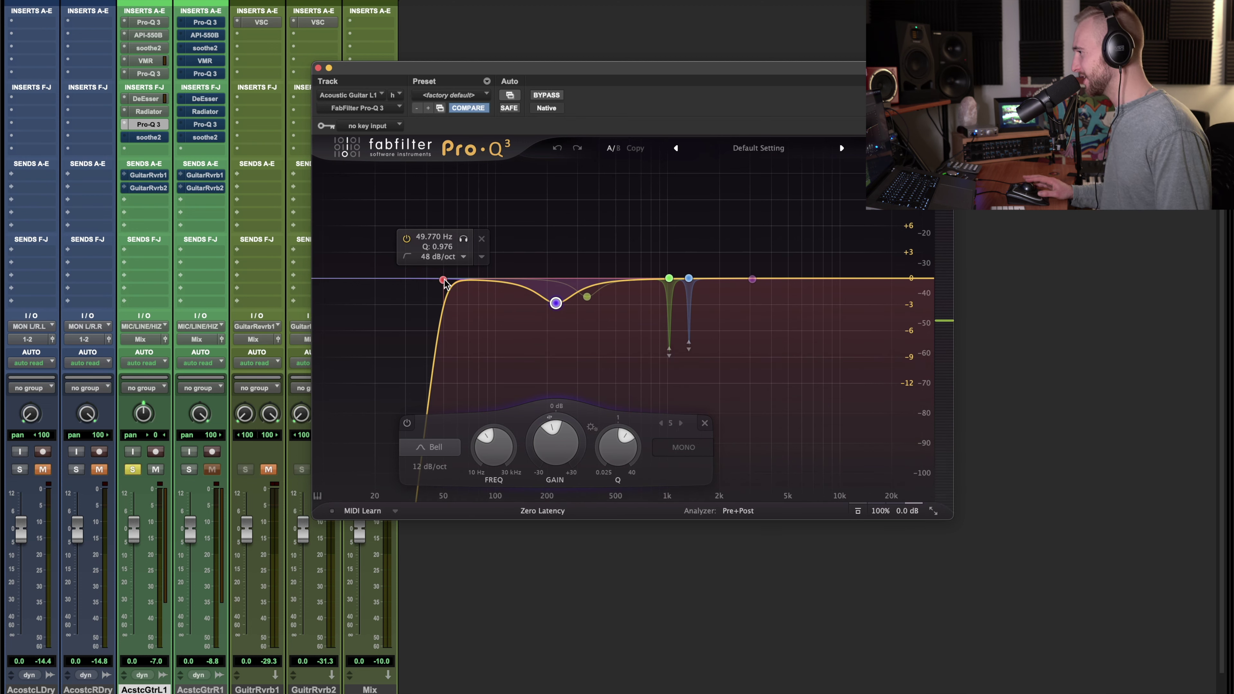
Audition the narrow dynamic bell band at 1021.6 Hz in isolation while the left guitar plays.
{"action": "key", "text": "space"}
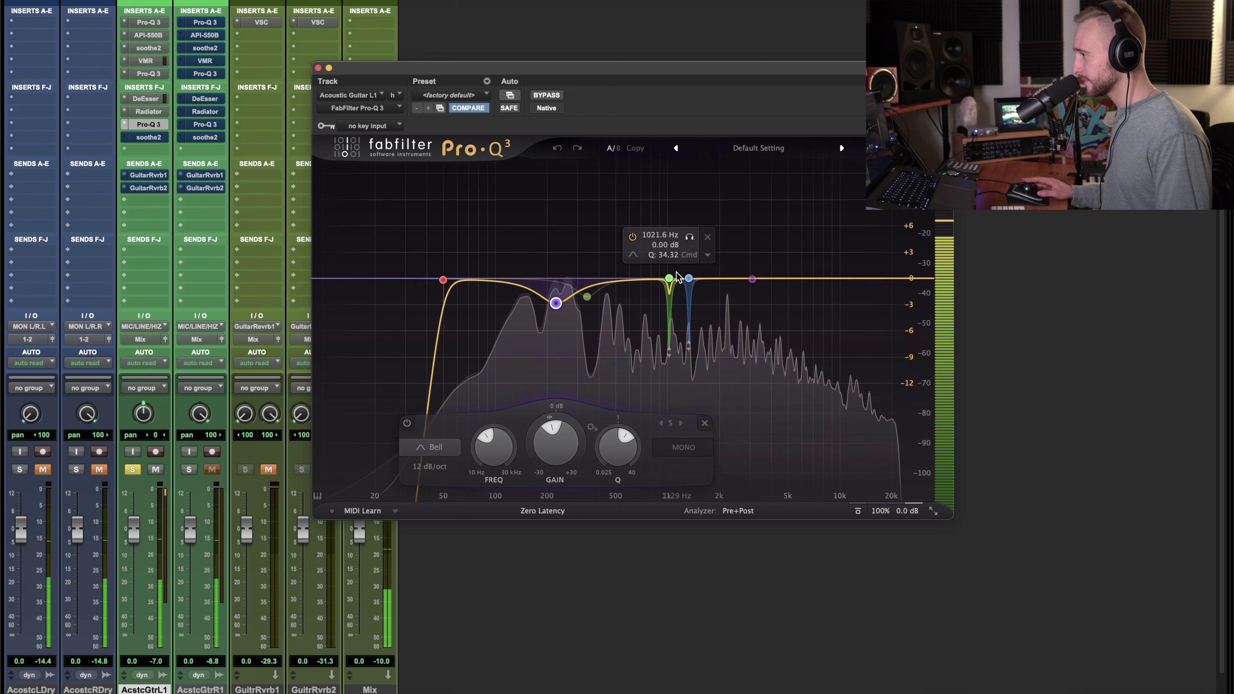
{"action": "left_click", "coordinate": [670, 278]}
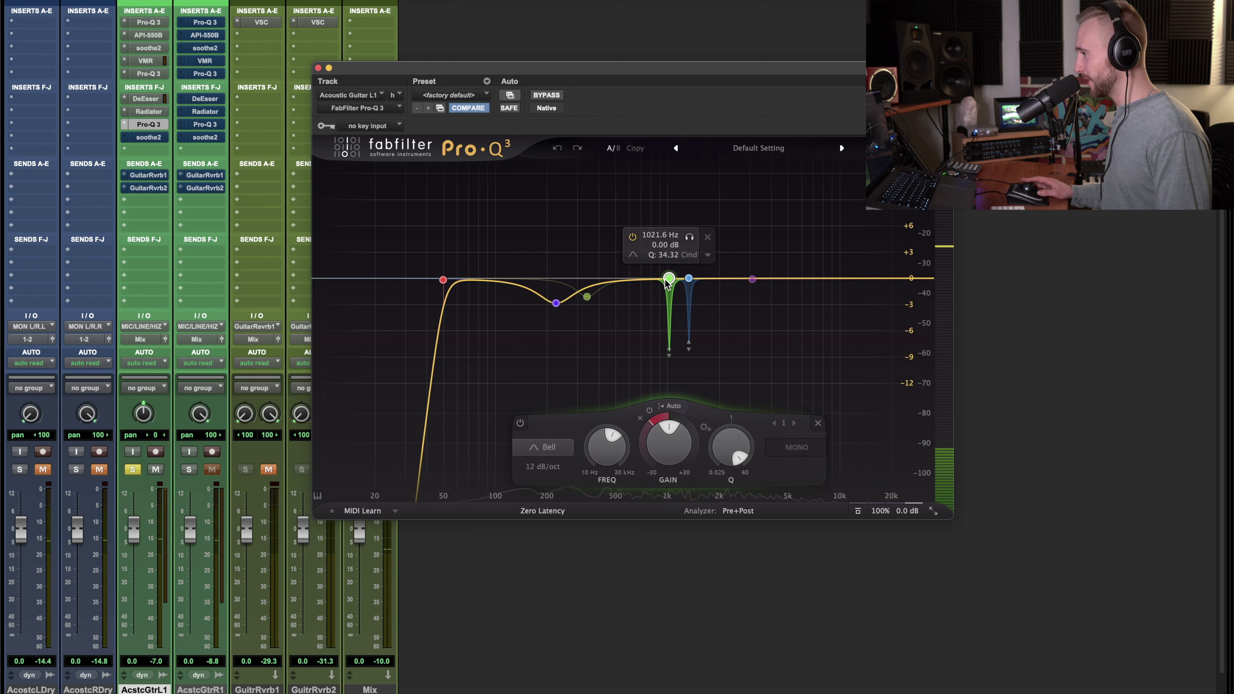
{"action": "left_click", "coordinate": [689, 237]}
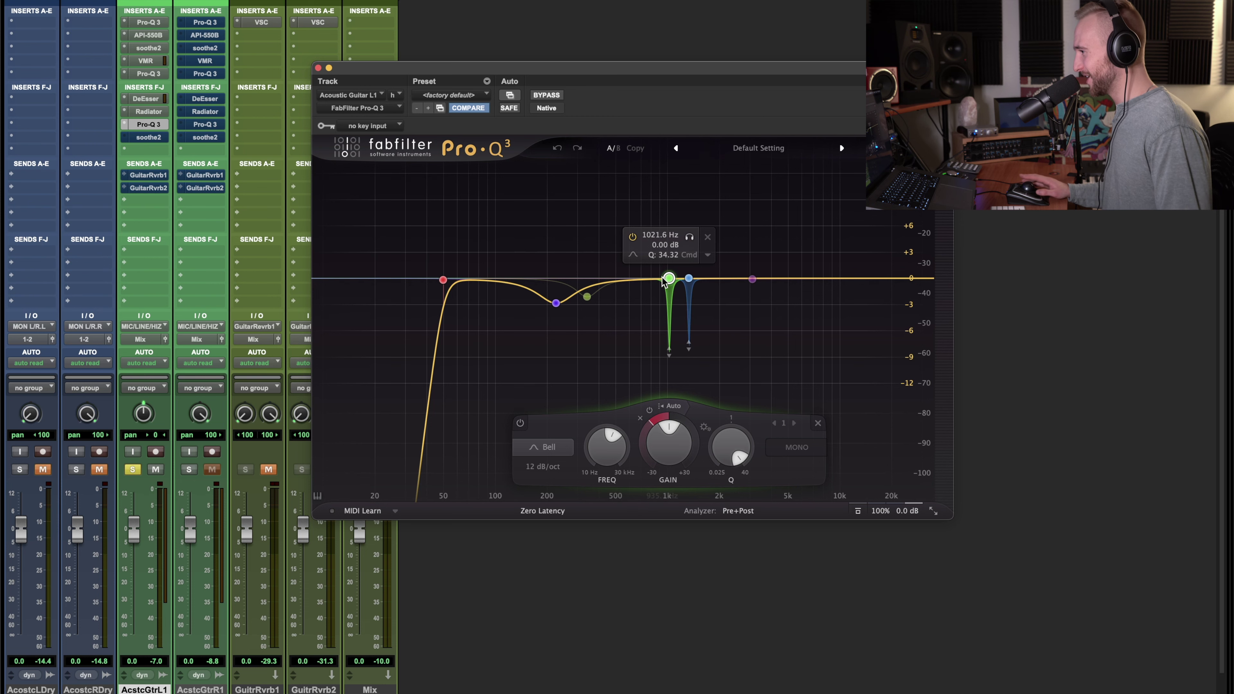
{"action": "key", "text": "space"}
{"action": "left_click", "coordinate": [690, 238]}
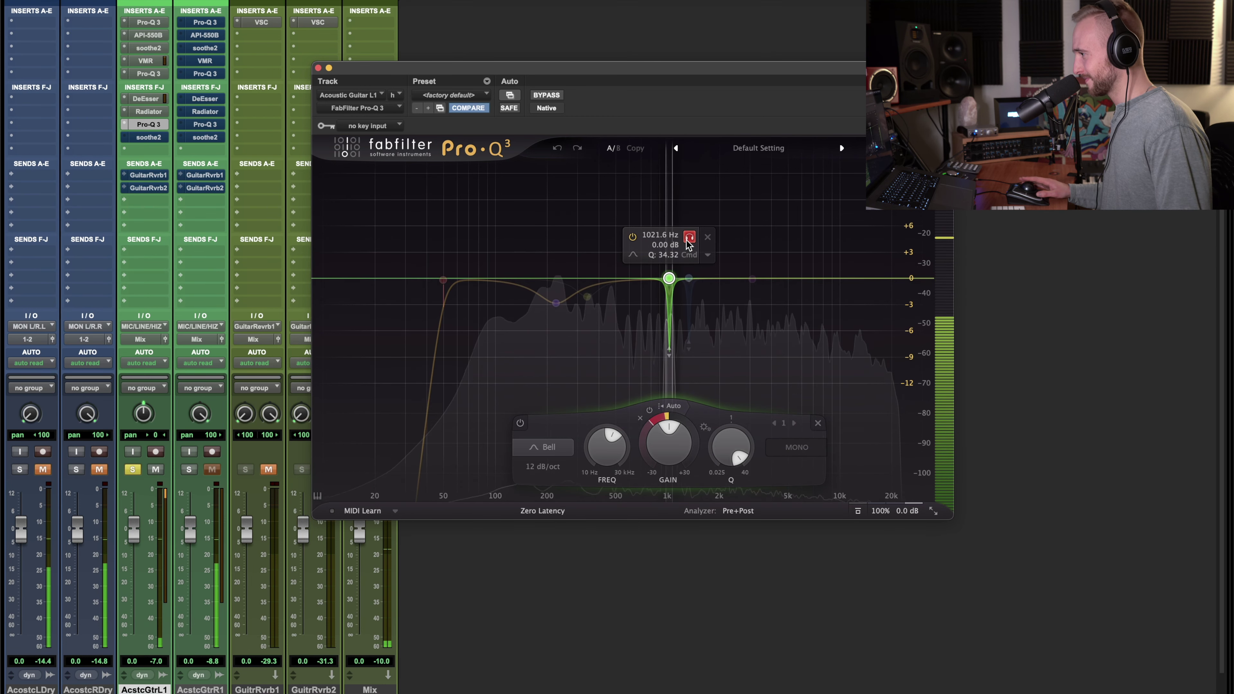
{"action": "left_click", "coordinate": [689, 238]}
Audition the narrow dynamic band at 1331.1 Hz in isolation, recheck the 1021.6 Hz band and stop playback.
{"action": "left_click", "coordinate": [689, 278]}
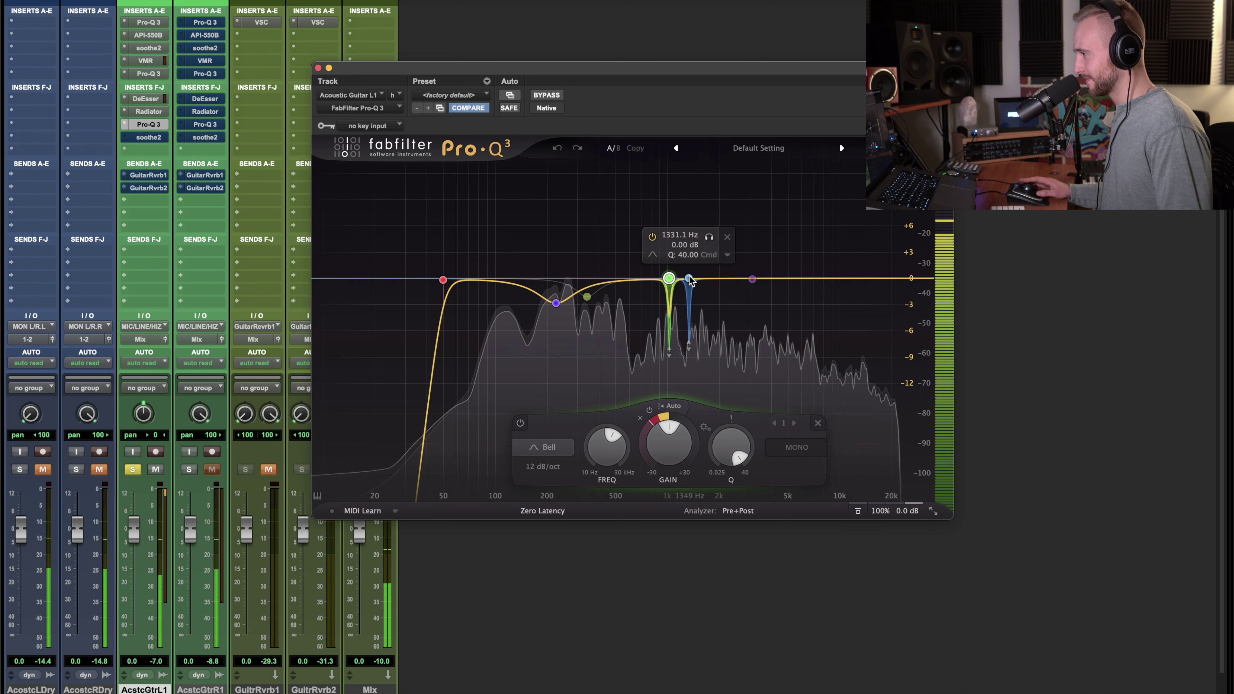
{"action": "left_click", "coordinate": [710, 238]}
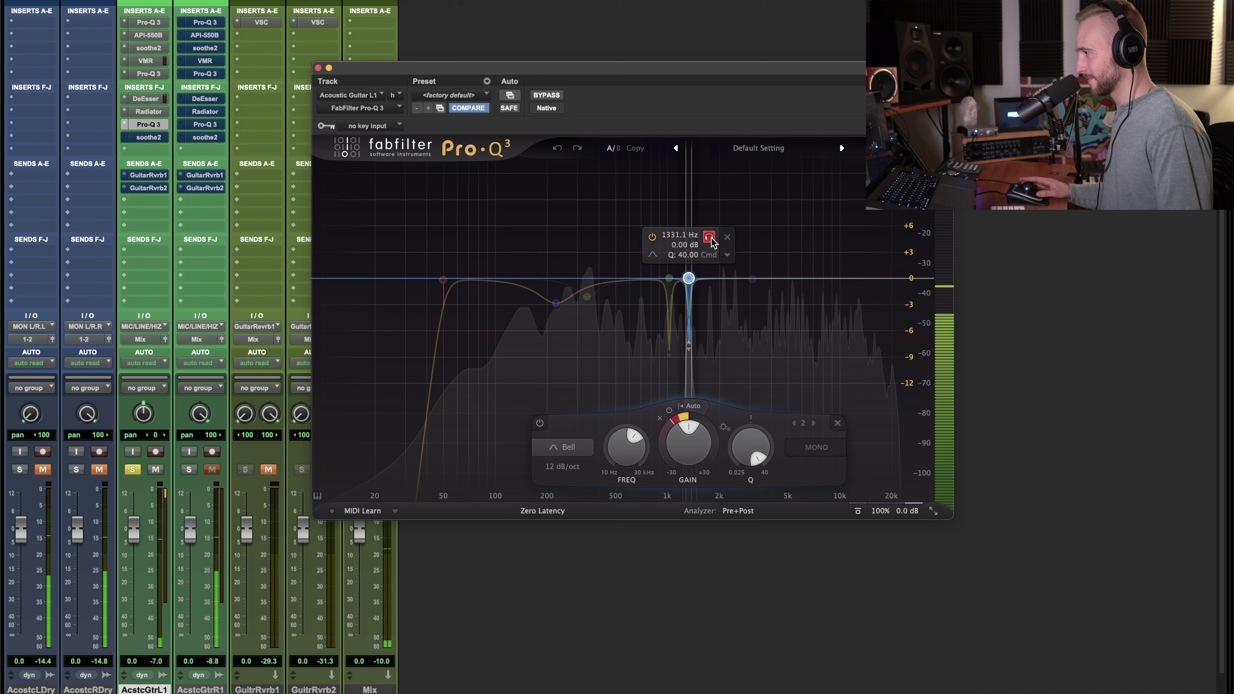
{"action": "left_click", "coordinate": [710, 238]}
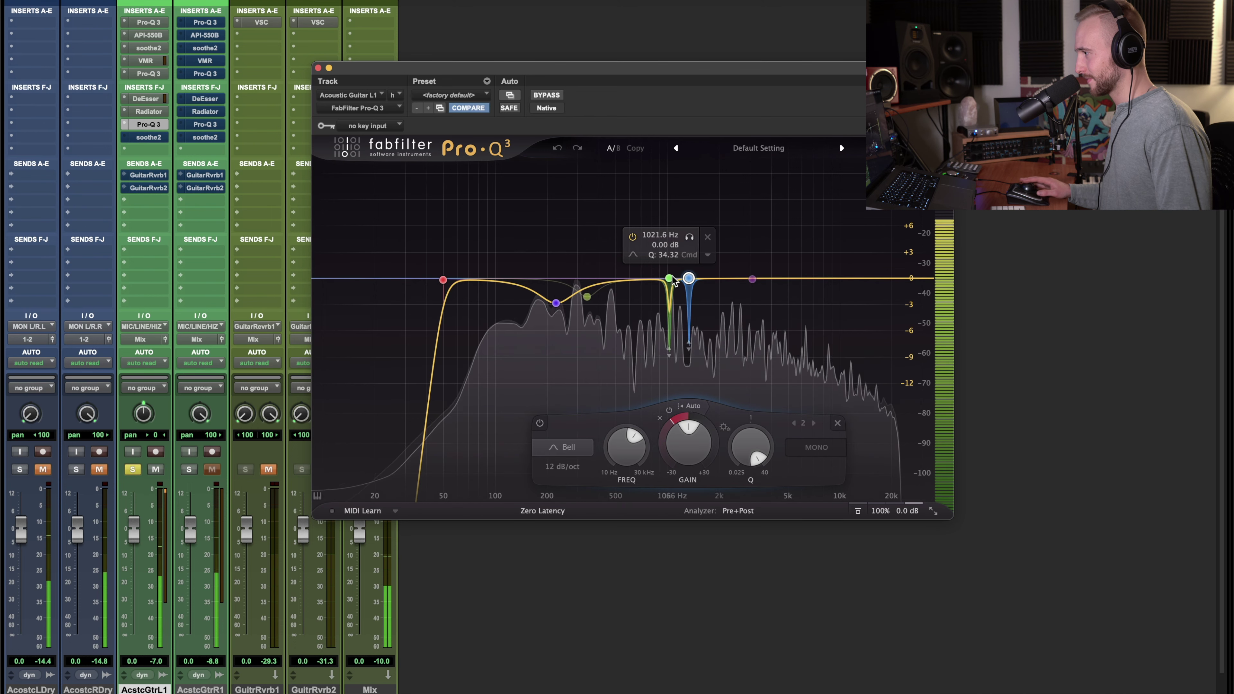
{"action": "left_click", "coordinate": [689, 236]}
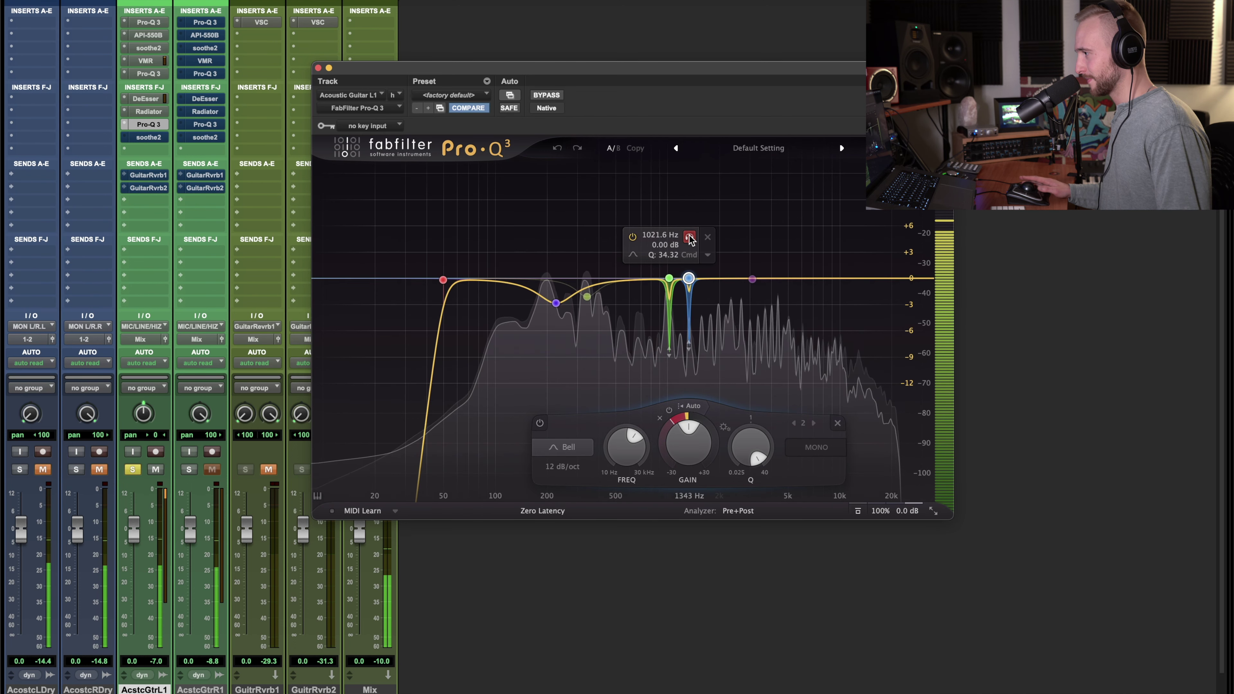
{"action": "key", "text": "space"}
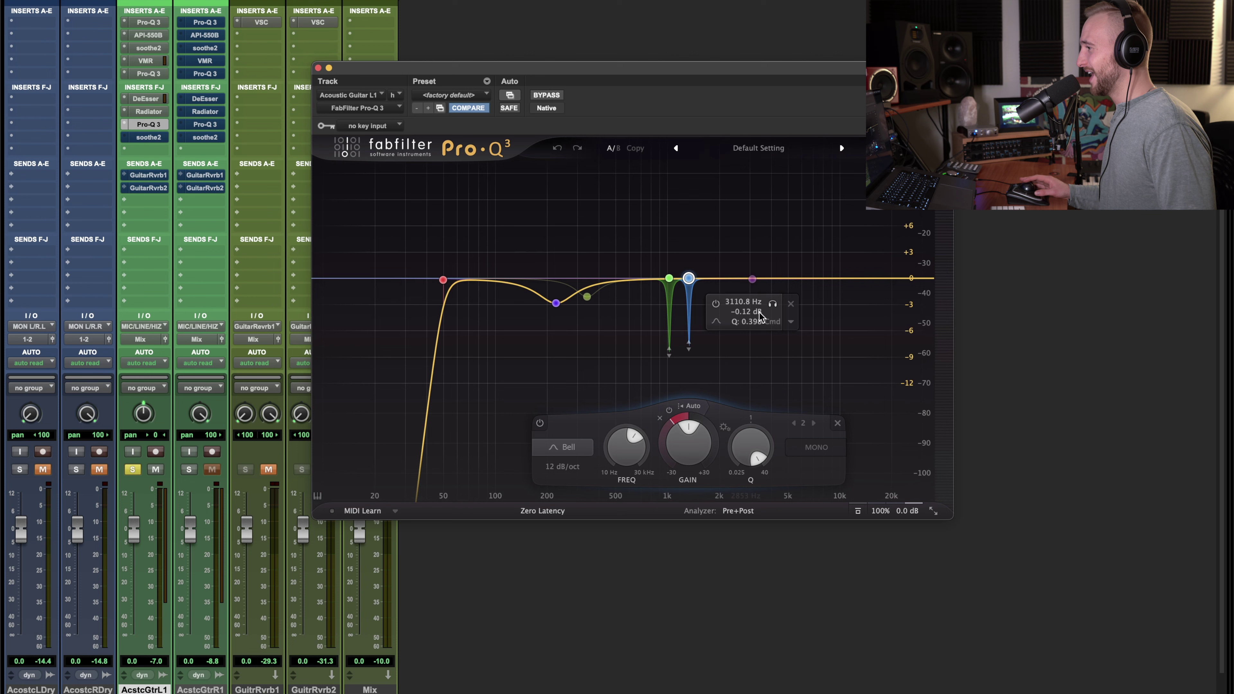
Close the Pro-Q 3 window, then enable and open the left guitar's final soothe2 insert.
{"action": "left_click", "coordinate": [318, 68]}
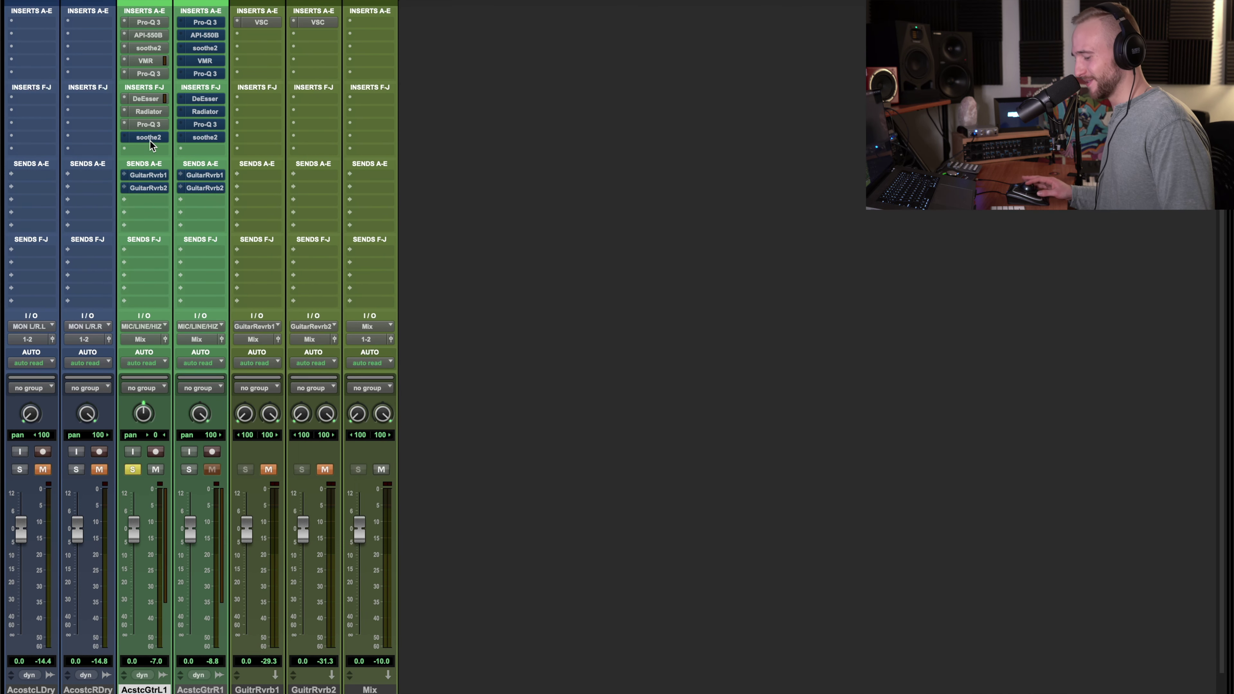
{"action": "left_click", "coordinate": [150, 138]}
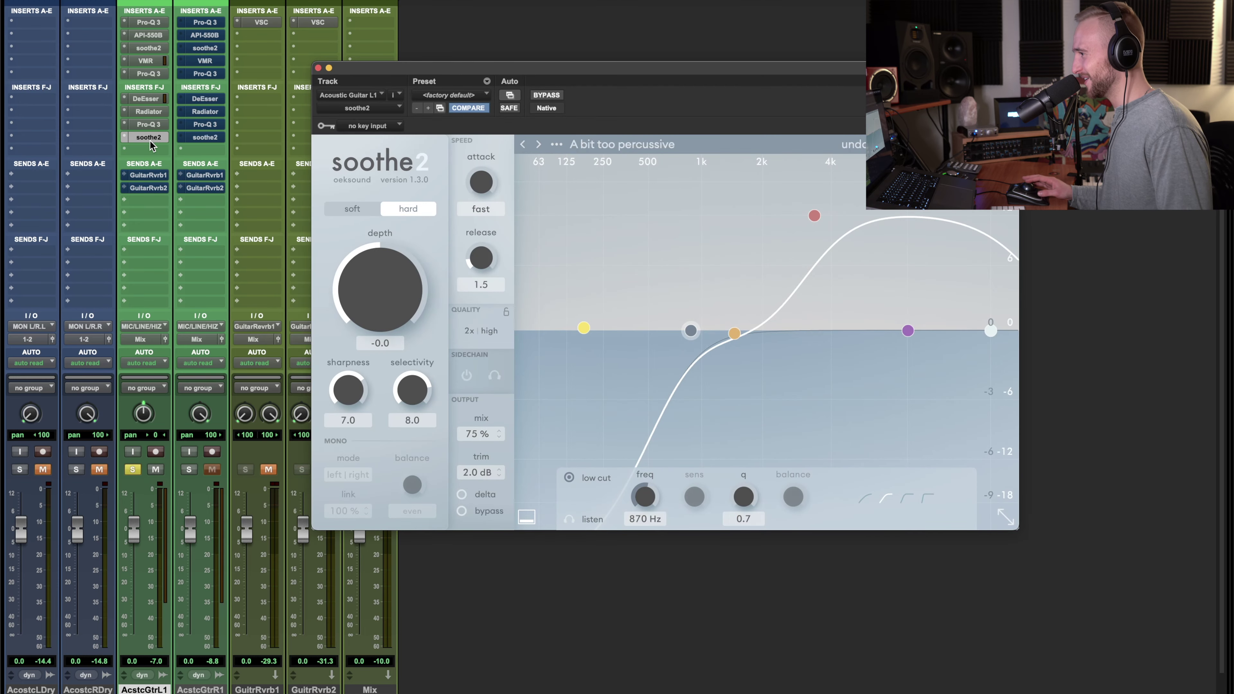
Browse soothe2's Guitar acoustic presets and close the preset browser with A bit too percussive still loaded.
{"action": "mouse_move", "coordinate": [607, 75]}
{"action": "left_mouse_down"}
{"action": "mouse_move", "coordinate": [593, 95]}
{"action": "mouse_move", "coordinate": [593, 84]}
{"action": "left_mouse_up"}
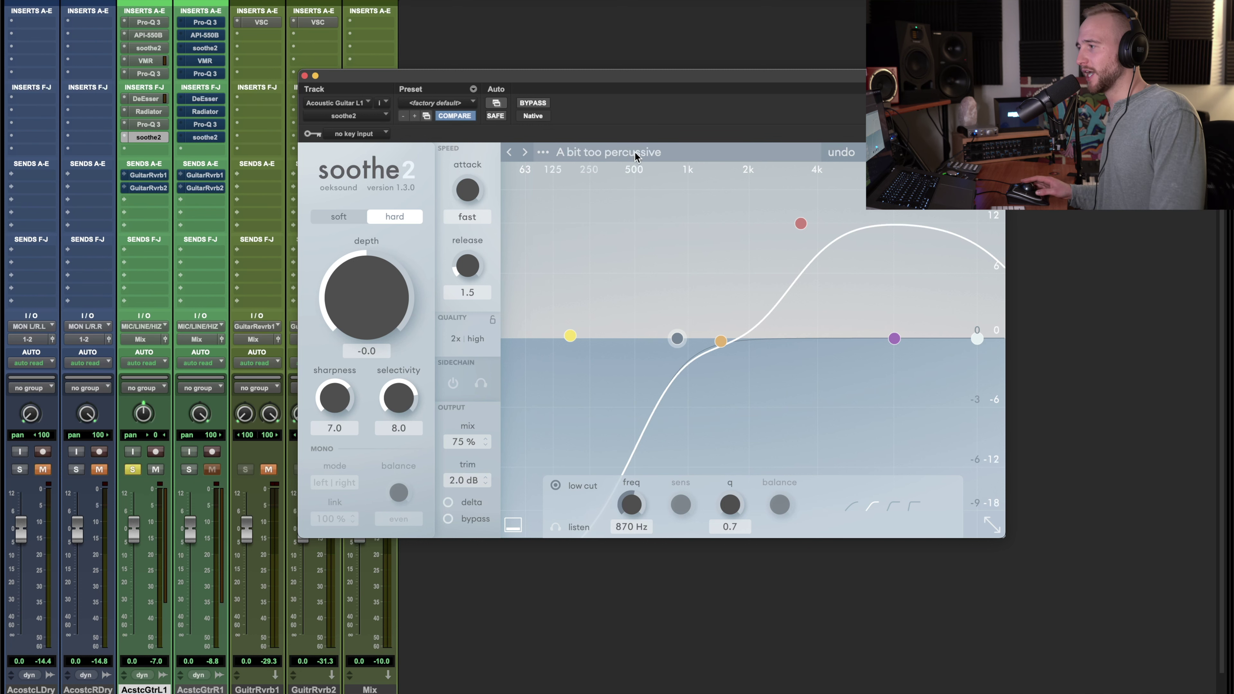
{"action": "left_click", "coordinate": [658, 153]}
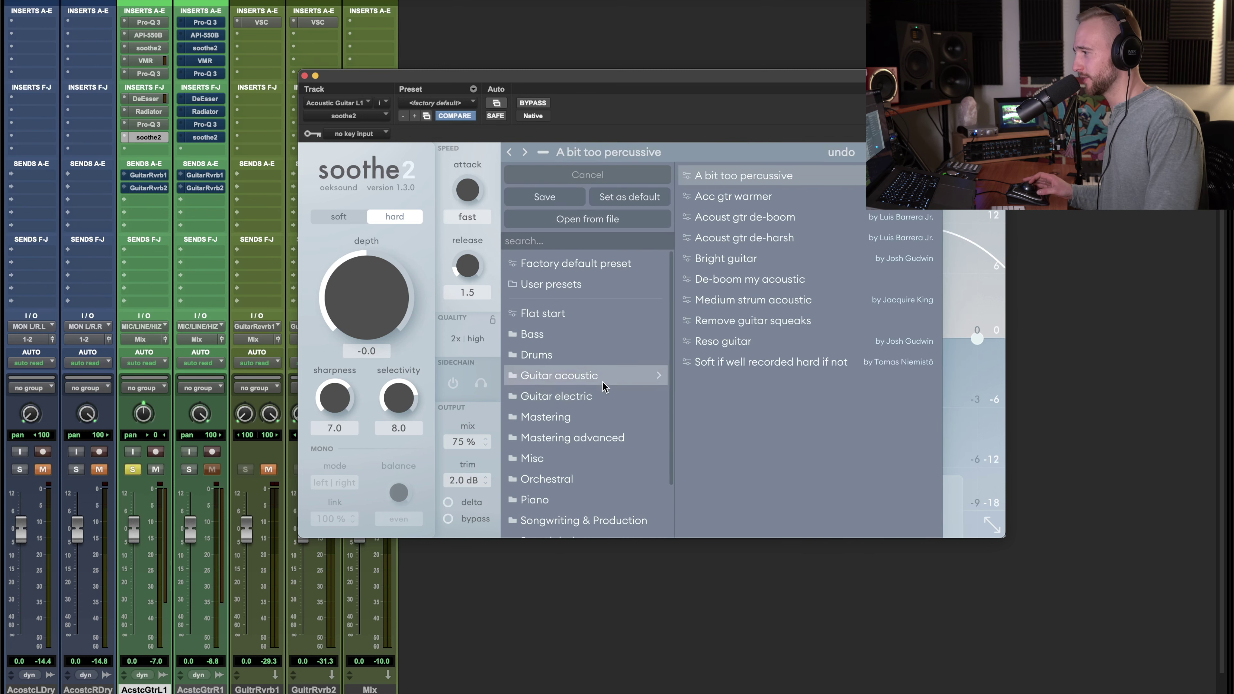
{"action": "left_click", "coordinate": [973, 276]}
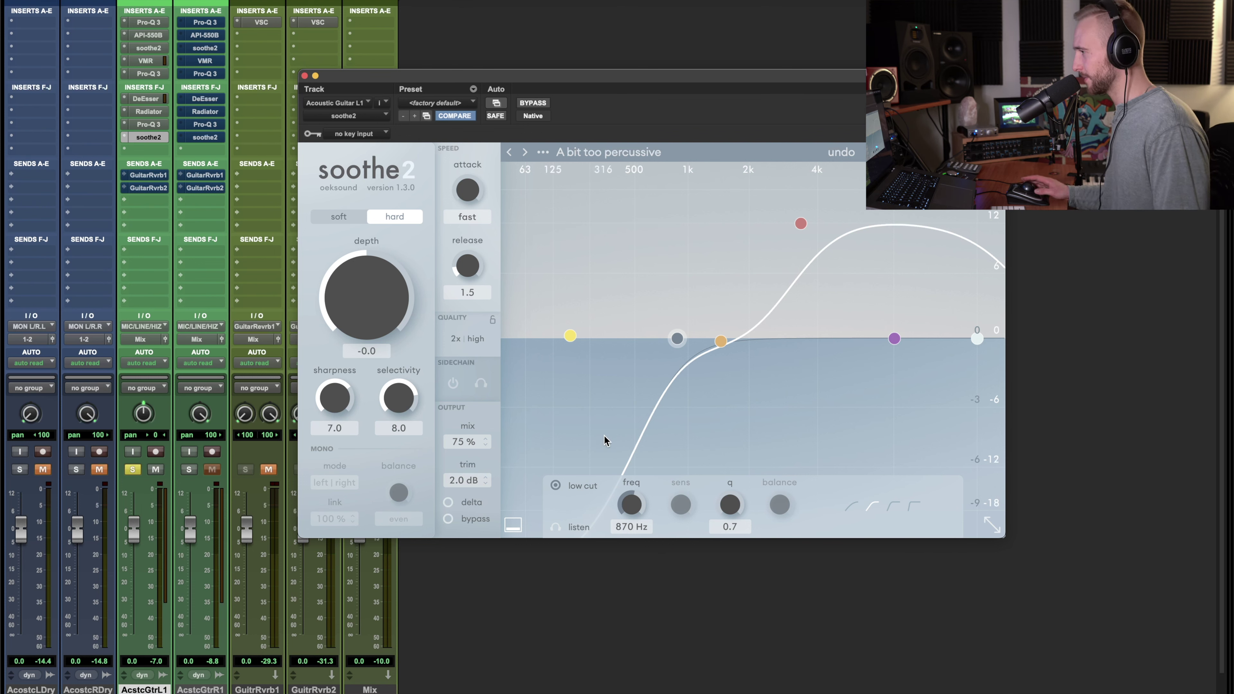
Play the left guitar, compare soothe2 bypassed and active, and audition its delta signal.
{"action": "left_click", "coordinate": [448, 502]}
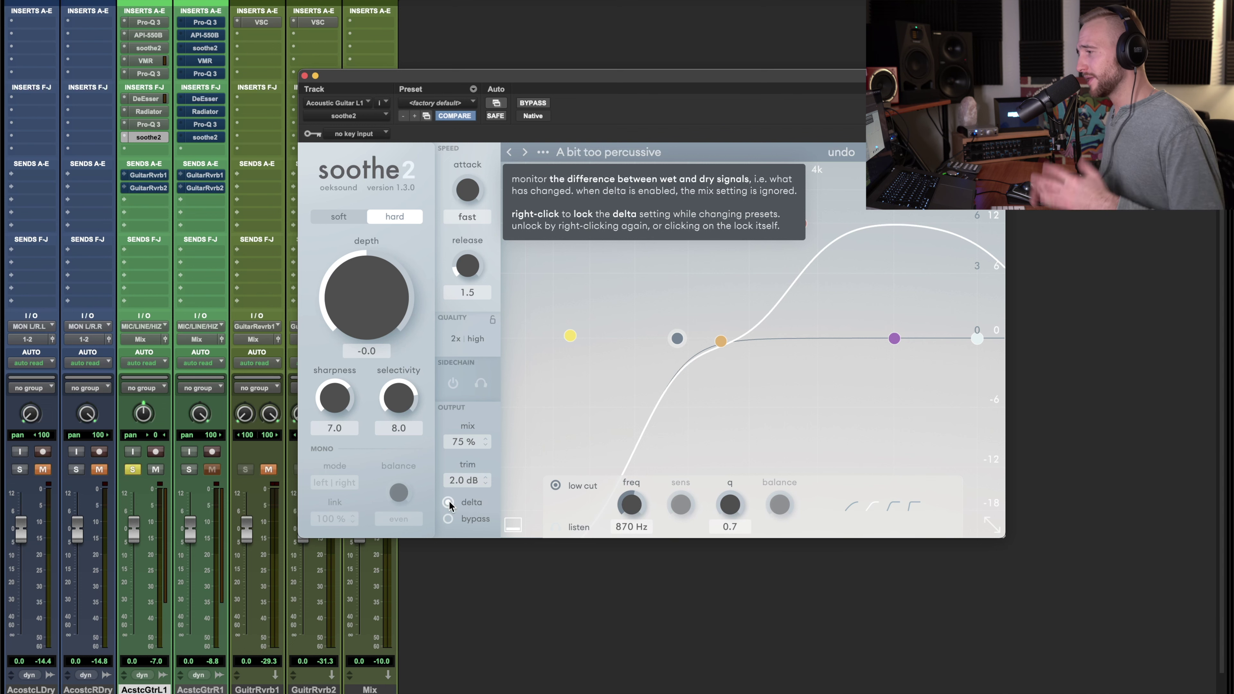
{"action": "key", "text": "space"}
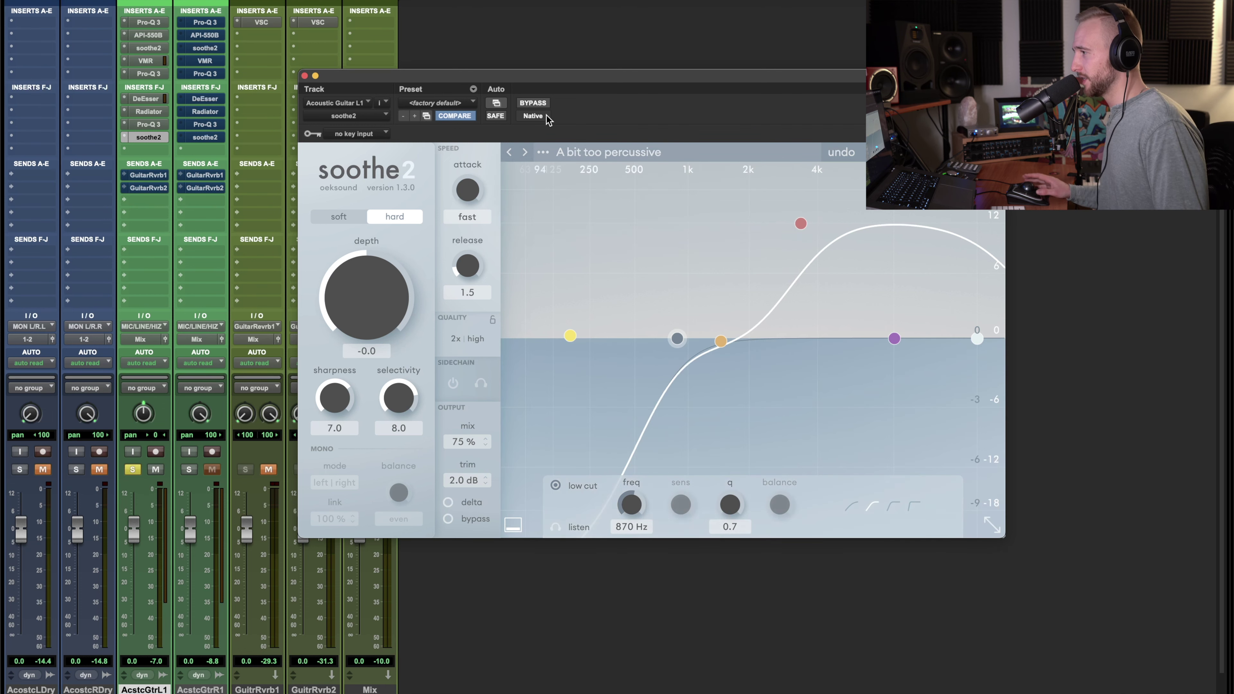
{"action": "left_click", "coordinate": [533, 103]}
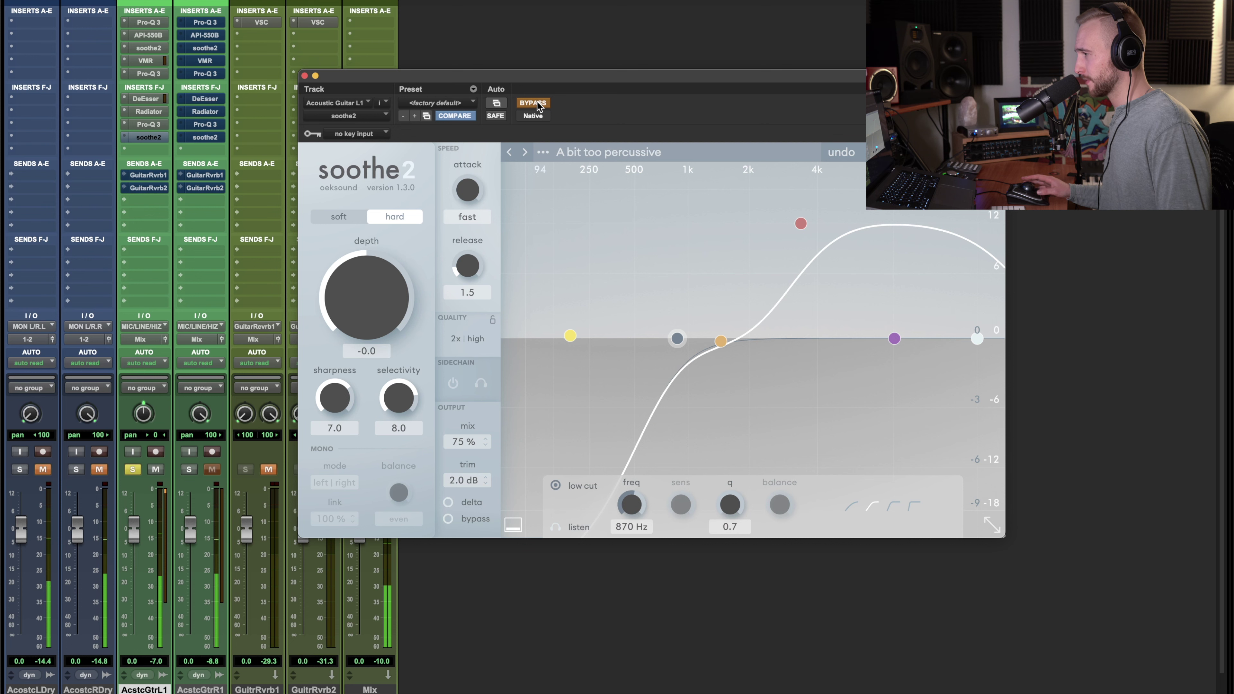
{"action": "left_click", "coordinate": [533, 104]}
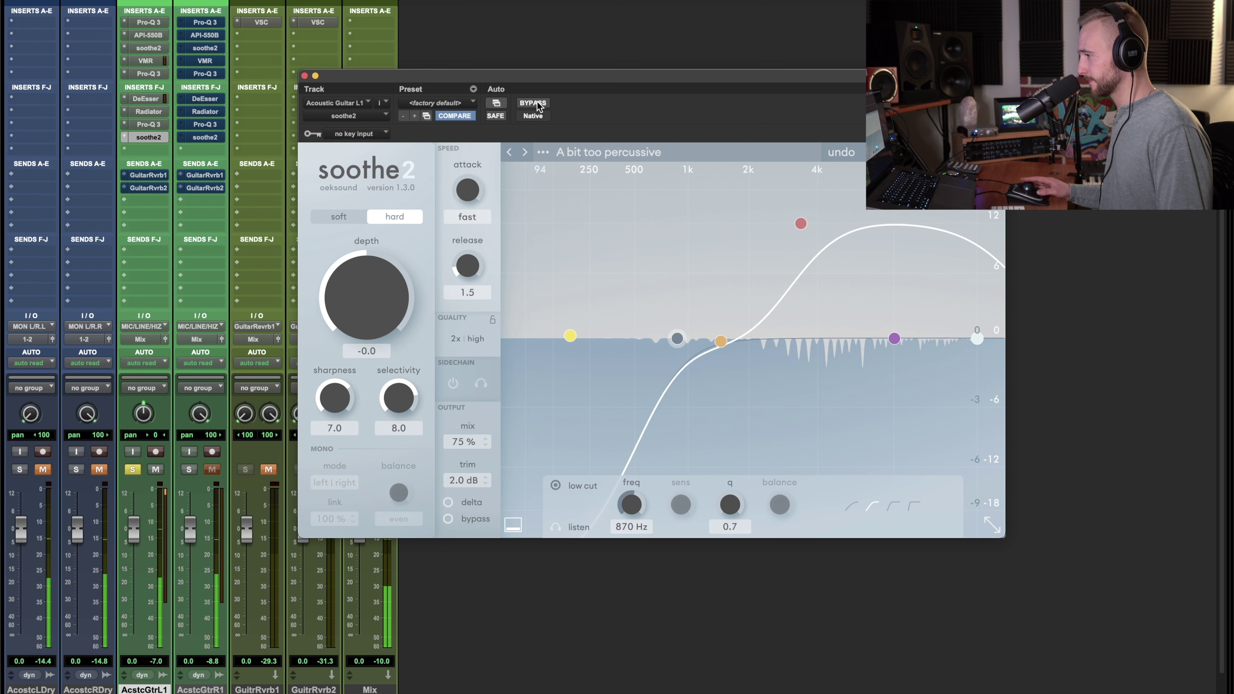
{"action": "left_click", "coordinate": [448, 503]}
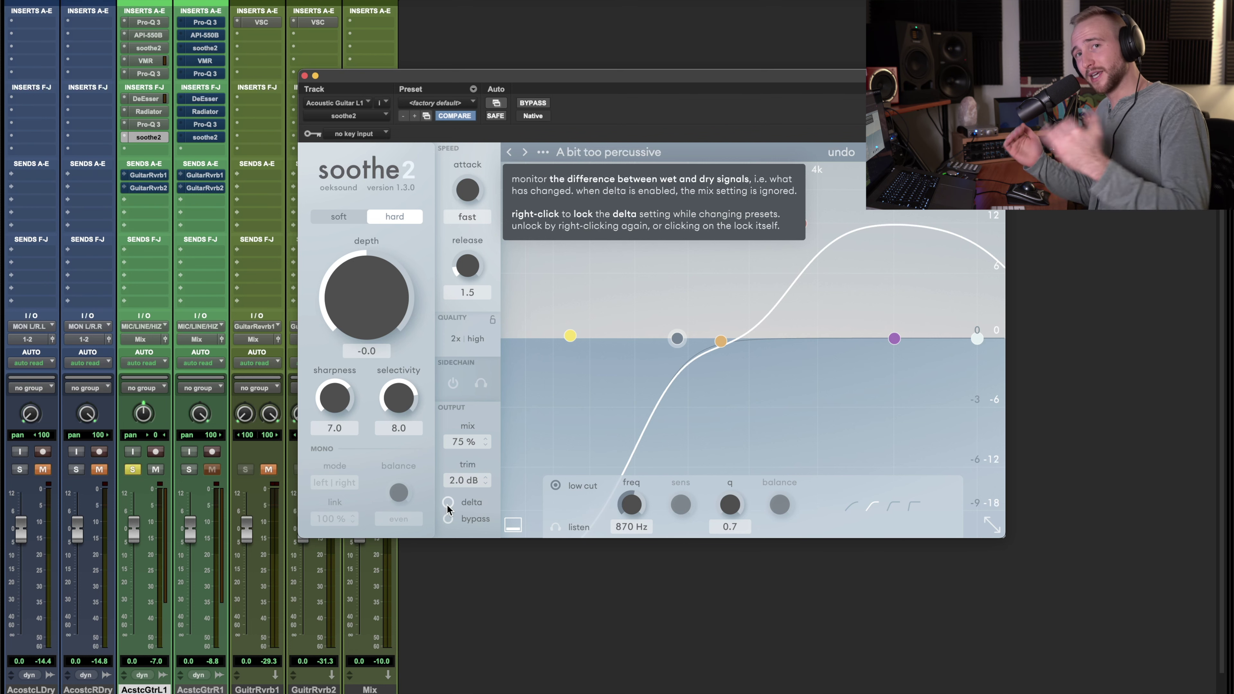
Close the soothe2 window, pan the left guitar fully left to 100 and solo the right guitar as well.
{"action": "left_click", "coordinate": [305, 76]}
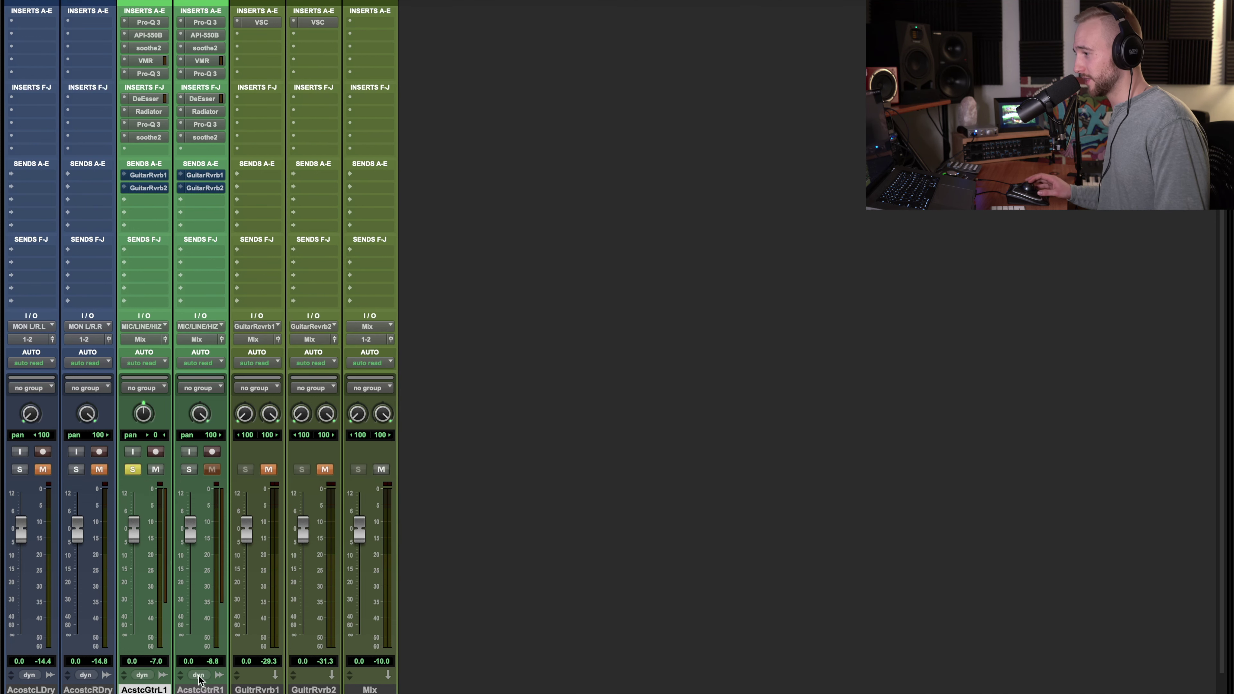
{"action": "left_click", "coordinate": [200, 689]}
{"action": "left_click_drag", "start_coordinate": [141, 418], "coordinate": [132, 573]}
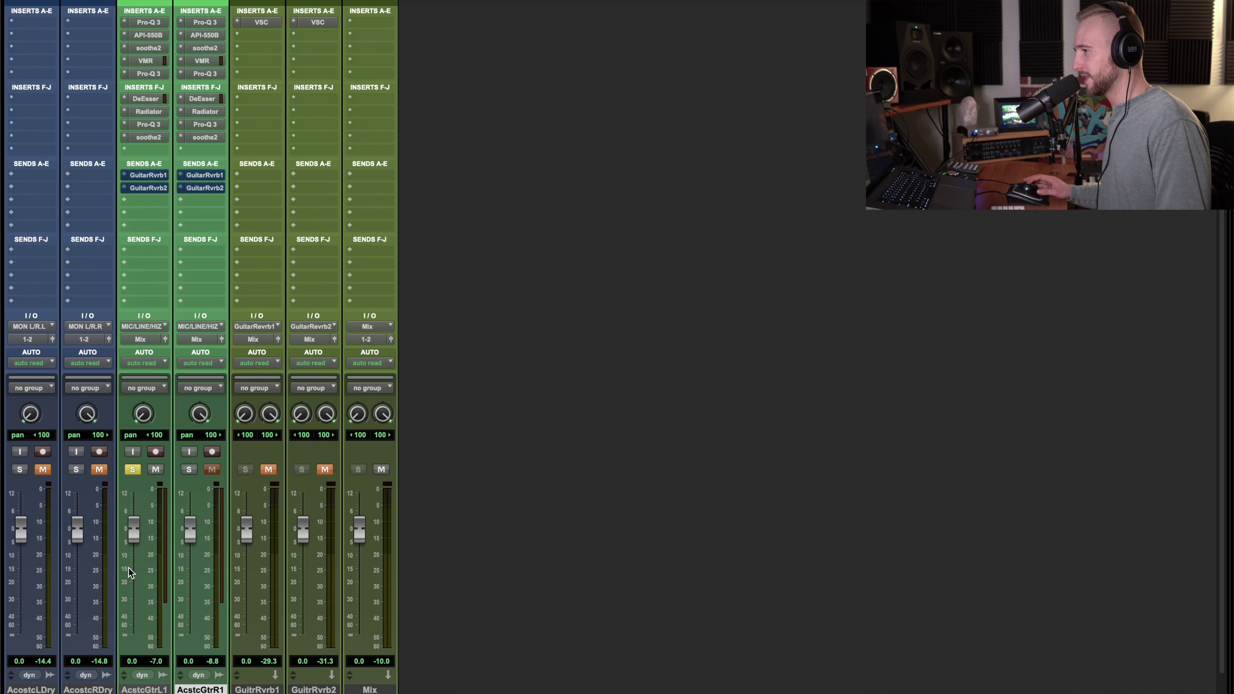
{"action": "left_click", "coordinate": [190, 467]}
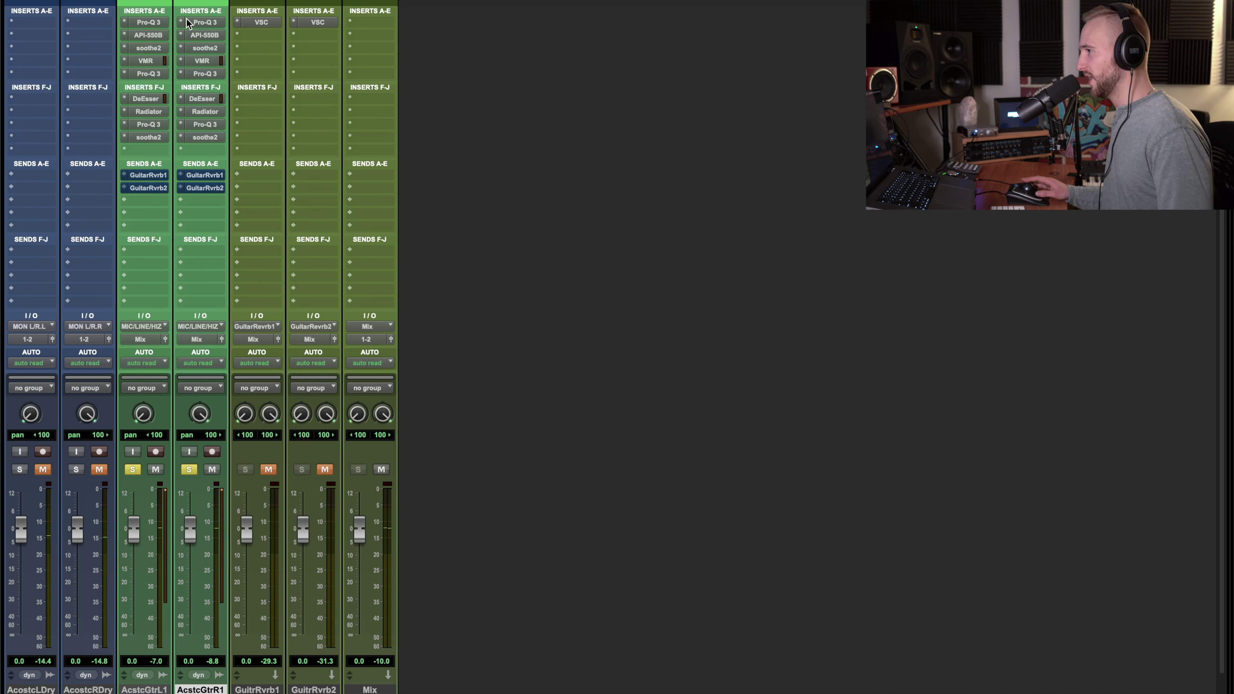
Bypass all inserts on both guitar tracks and re-enable them to compare the unprocessed and processed sound.
{"action": "left_click", "coordinate": [148, 24], "text": "shift+super"}
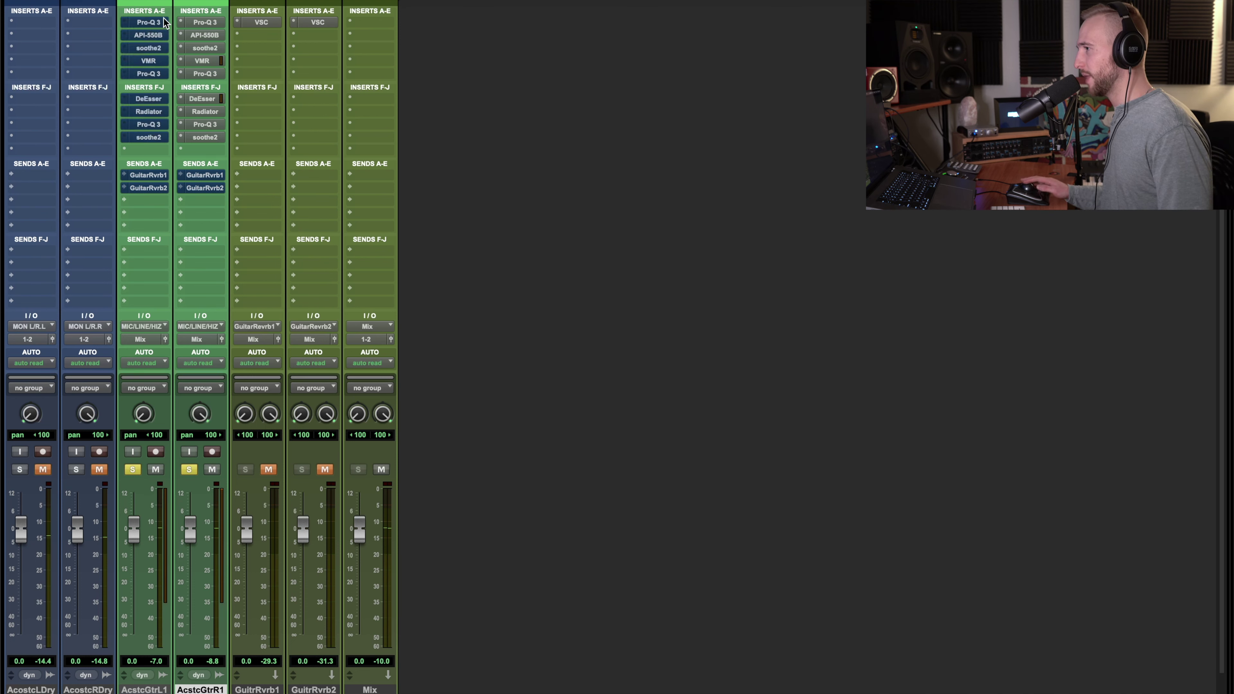
{"action": "left_click", "coordinate": [212, 27], "text": "shift+super"}
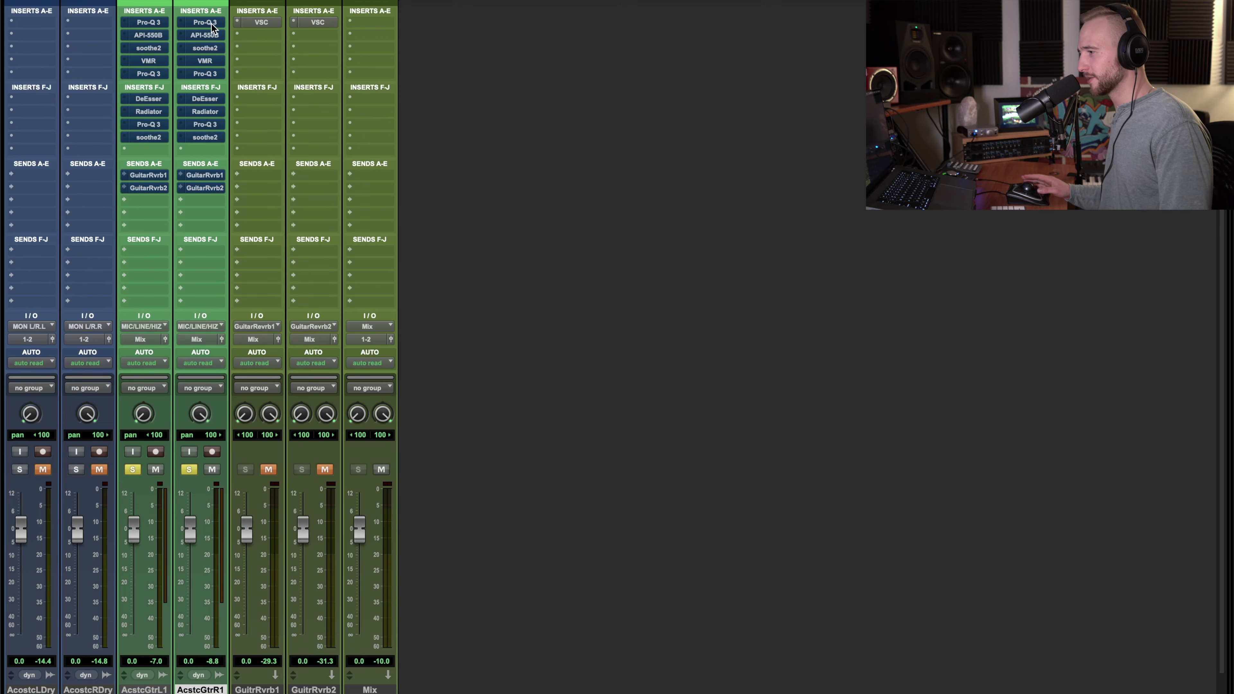
{"action": "left_click", "coordinate": [153, 25], "text": "shift+super"}
{"action": "left_click", "coordinate": [206, 25], "text": "shift+super"}
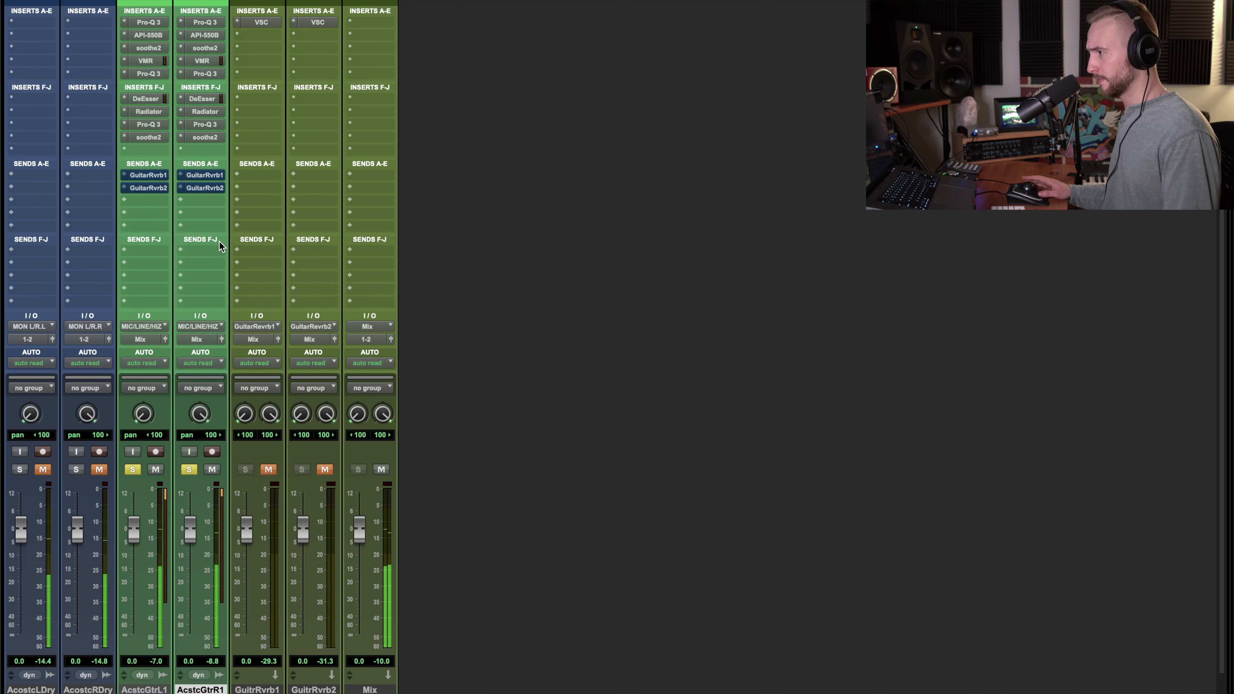
Activate the Guitar Reverb 1 sends on both guitar tracks and show the left guitar's send fader.
{"action": "left_click", "coordinate": [153, 176]}
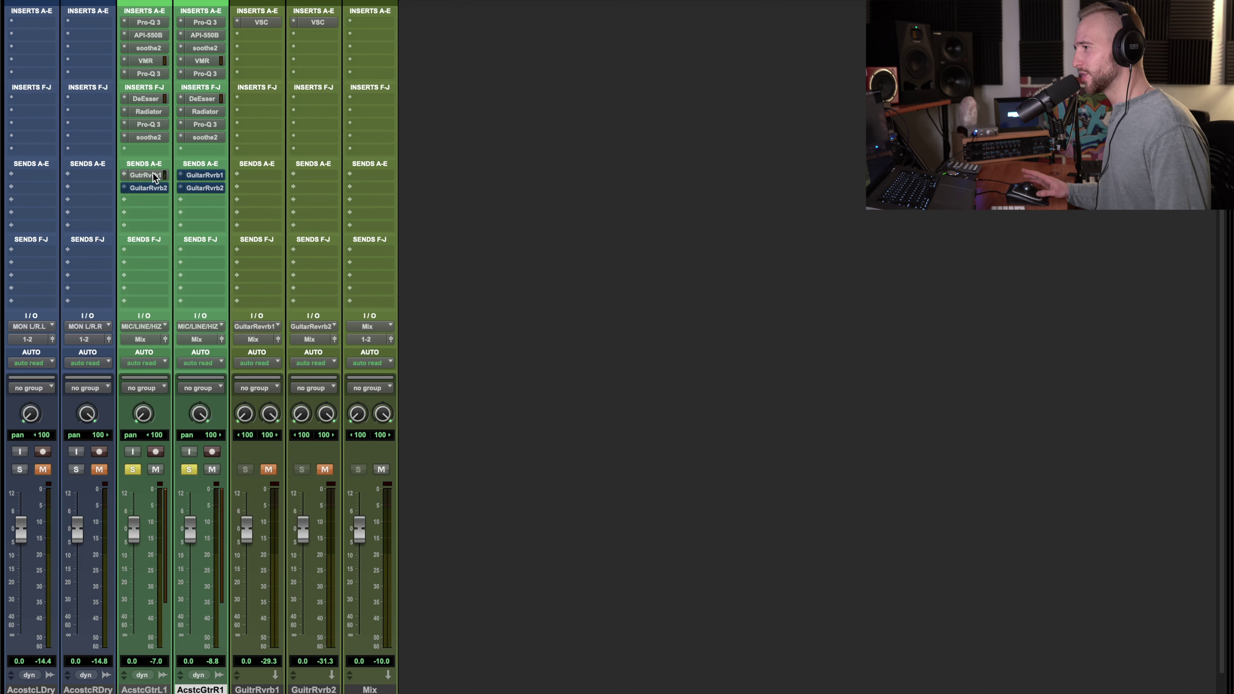
{"action": "left_click", "coordinate": [209, 177]}
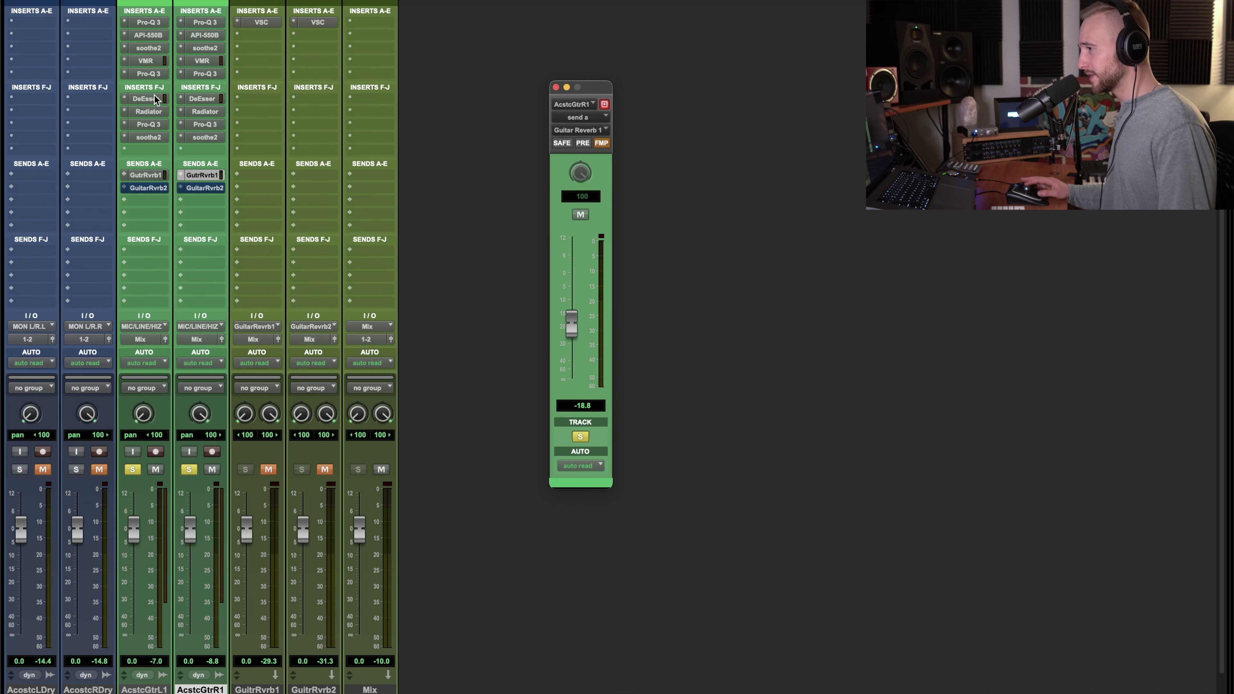
{"action": "left_click", "coordinate": [154, 177]}
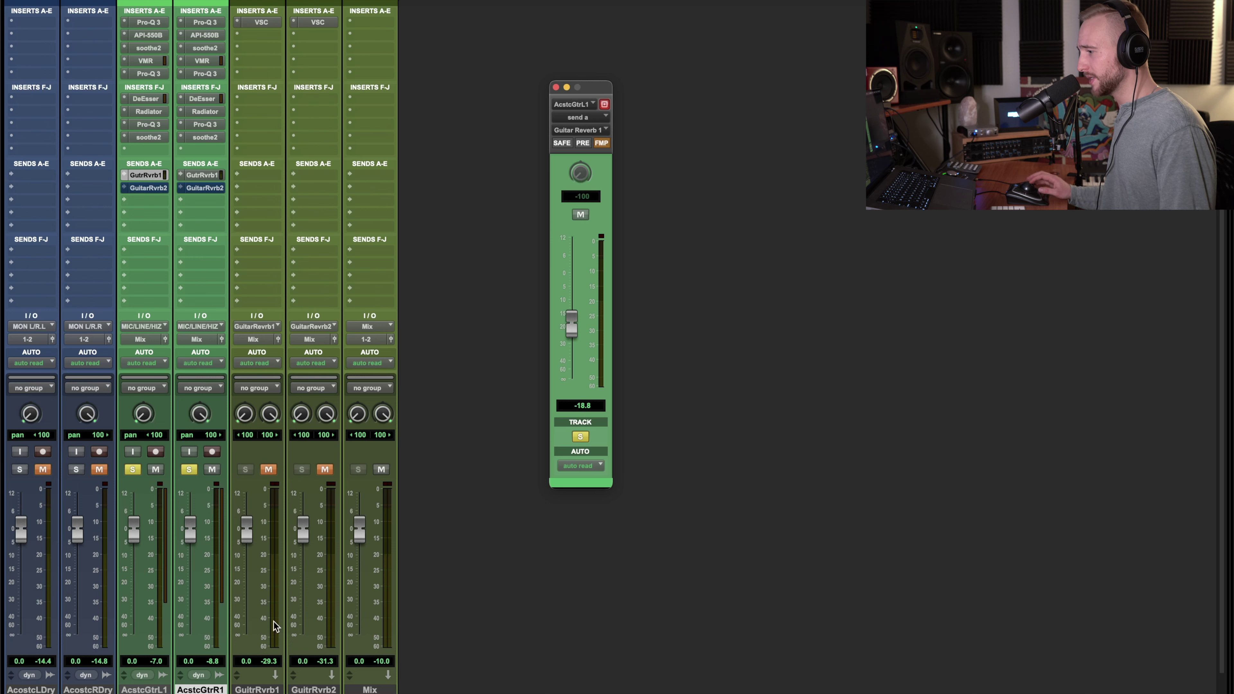
Unmute the Guitar Reverb 1 return and inspect its VerbSuite Classics reverb, closing the plug-in window when done.
{"action": "left_click", "coordinate": [275, 688]}
{"action": "left_click", "coordinate": [269, 470]}
{"action": "left_click", "coordinate": [260, 23]}
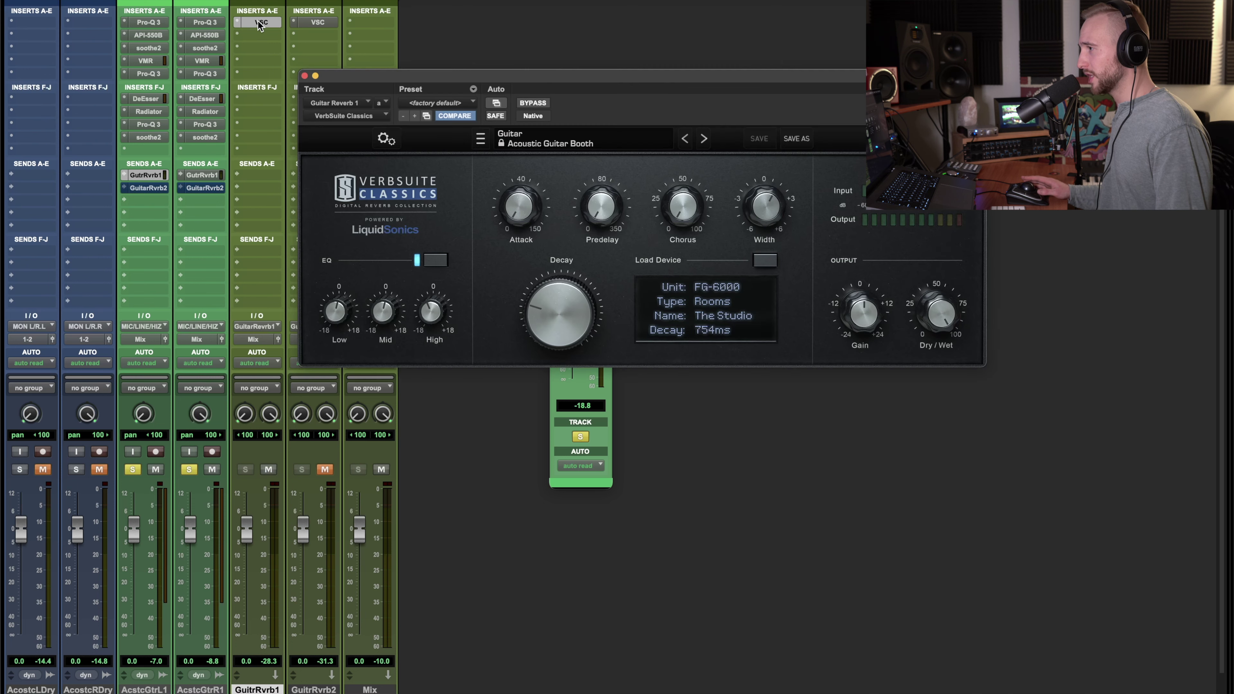
{"action": "left_click_drag", "start_coordinate": [525, 74], "coordinate": [266, 125]}
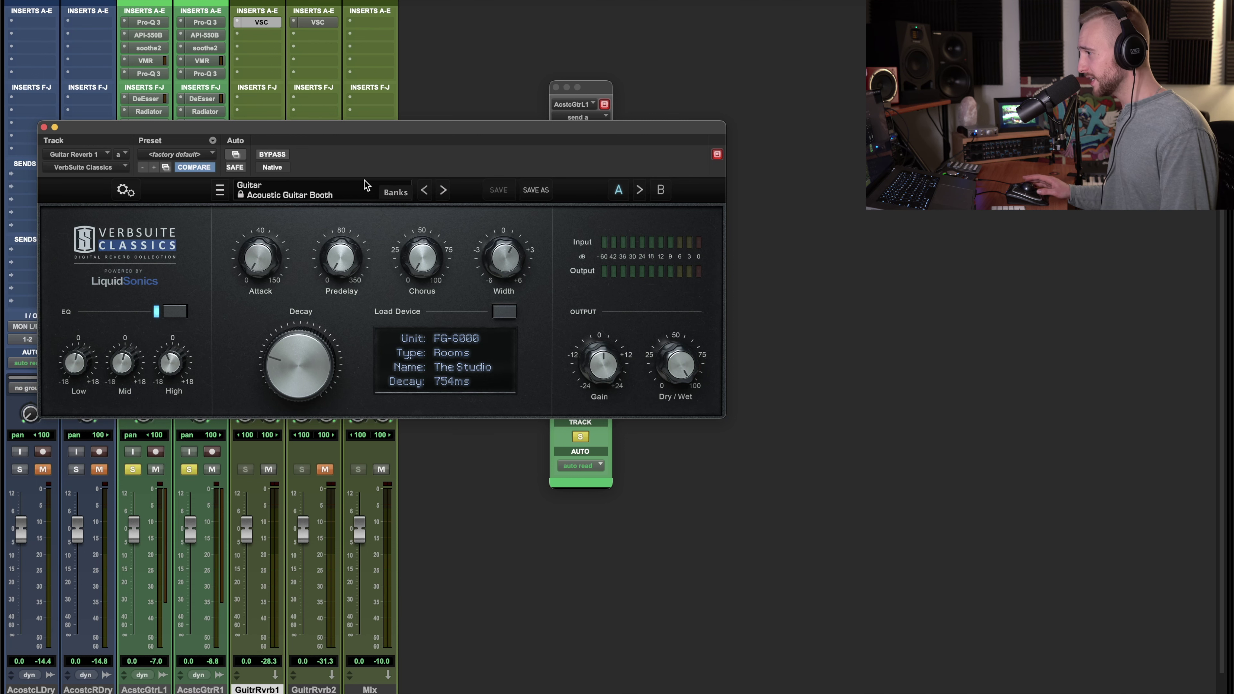
{"action": "left_click", "coordinate": [44, 127]}
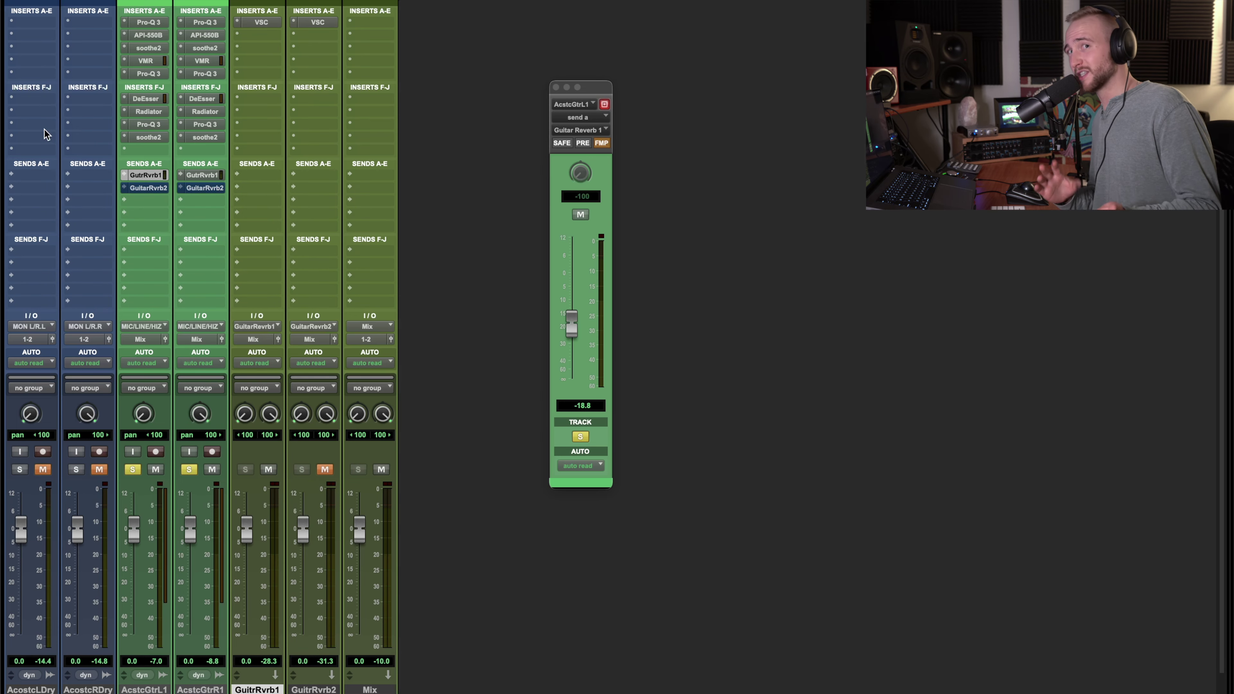
Audition the left guitar alone while pulling its Guitar Reverb 1 send down to minus infinity and raising it back to -18.8 dB.
{"action": "left_click_drag", "start_coordinate": [572, 336], "coordinate": [572, 384]}
{"action": "left_click_drag", "start_coordinate": [589, 86], "coordinate": [539, 96]}
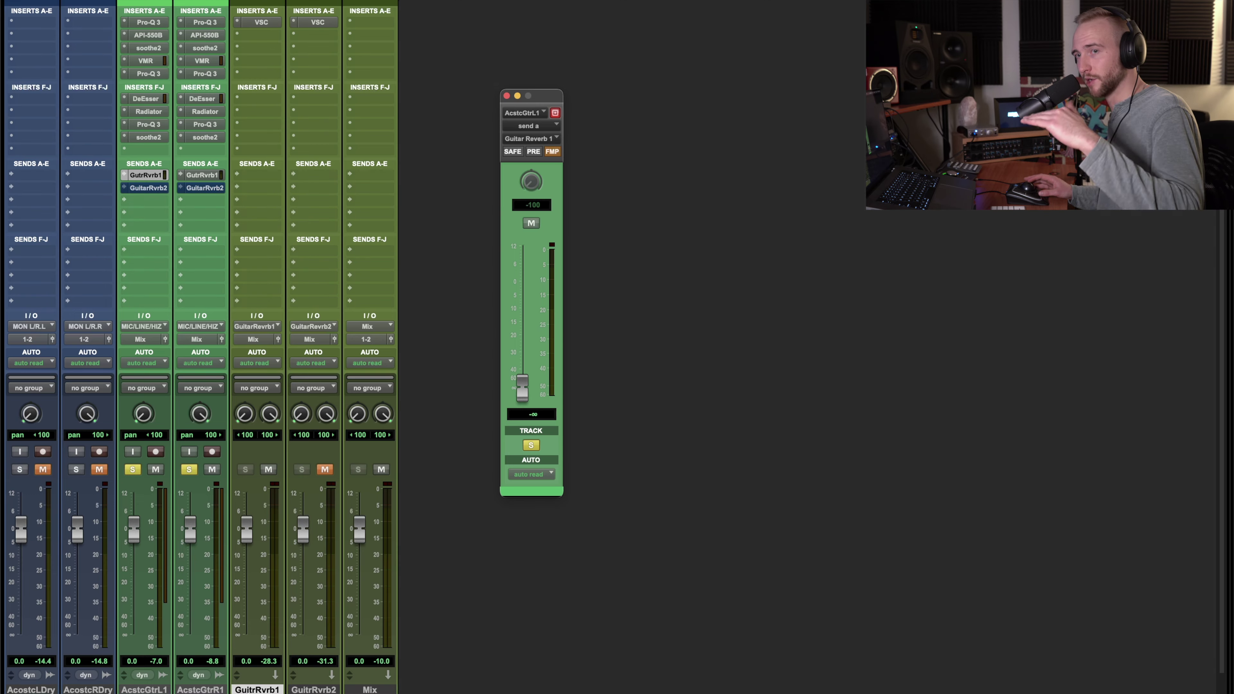
{"action": "left_click_drag", "start_coordinate": [548, 99], "coordinate": [490, 137]}
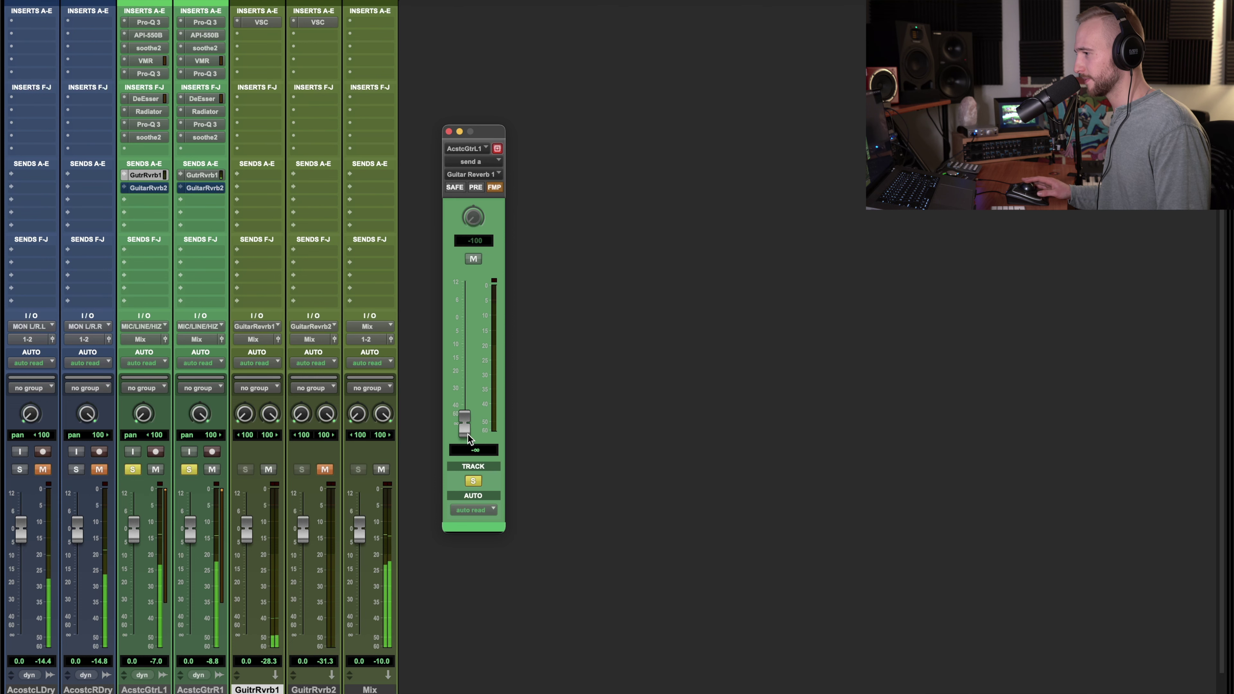
{"action": "left_click", "coordinate": [190, 469]}
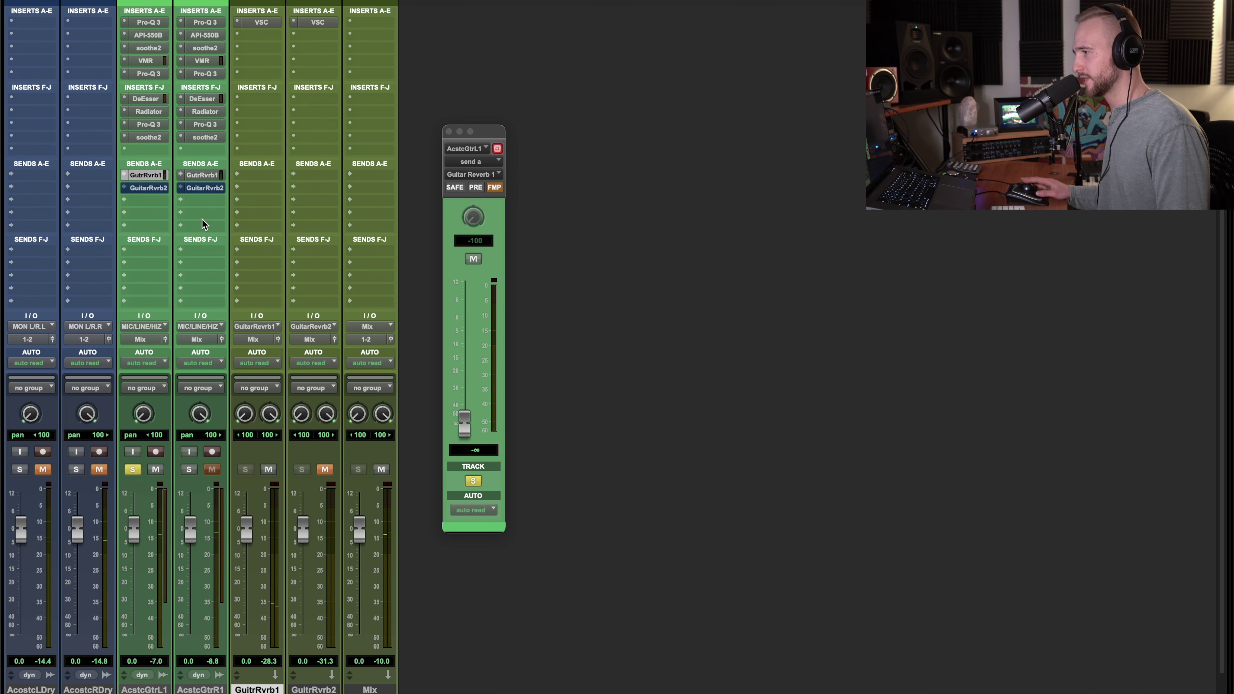
{"action": "left_click_drag", "start_coordinate": [464, 434], "coordinate": [457, 377]}
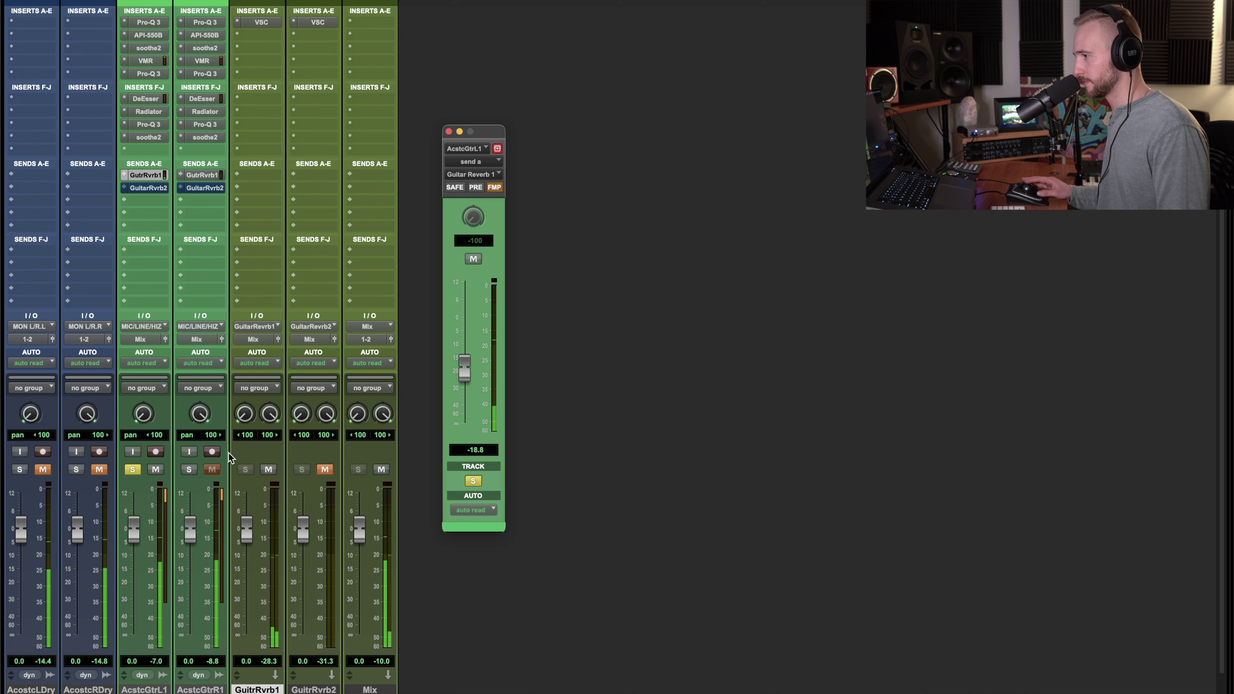
Copy the left guitar's Guitar Reverb 1 send to the right guitar, then clear the solos on both guitar tracks.
{"action": "left_click", "coordinate": [189, 469]}
{"action": "left_click_drag", "start_coordinate": [154, 174], "coordinate": [201, 181]}
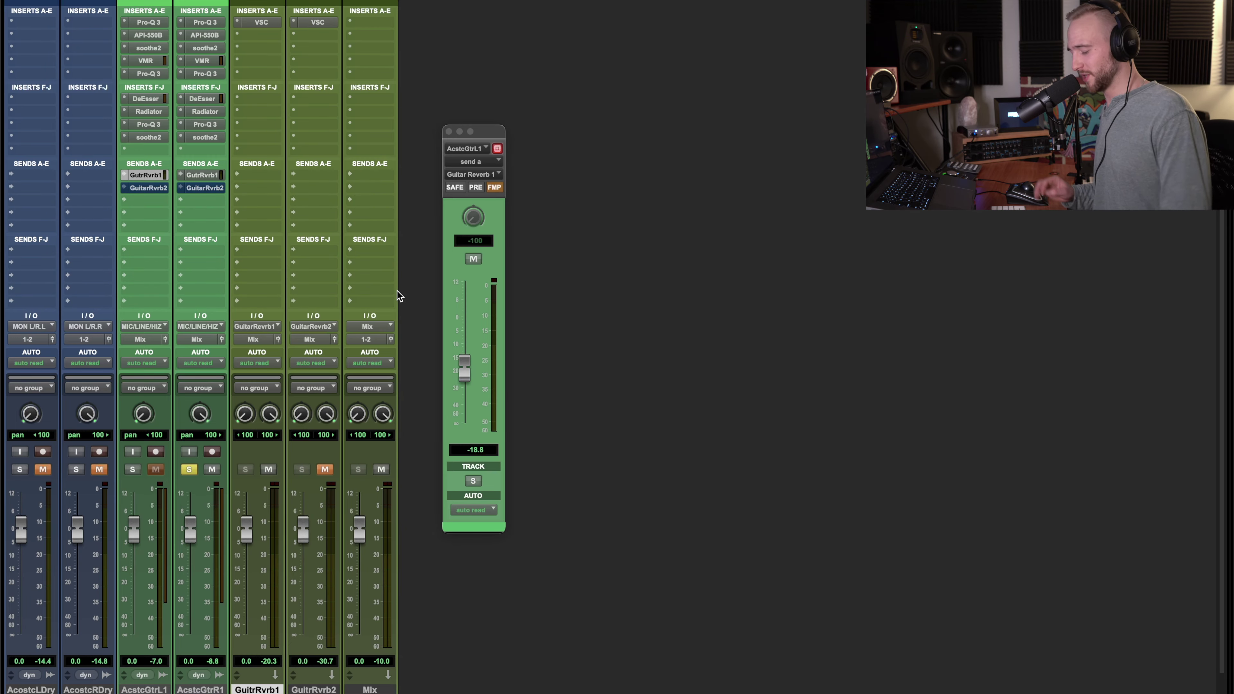
{"action": "left_click", "coordinate": [133, 470]}
{"action": "left_click", "coordinate": [189, 469], "text": "alt"}
{"action": "key", "text": "space"}
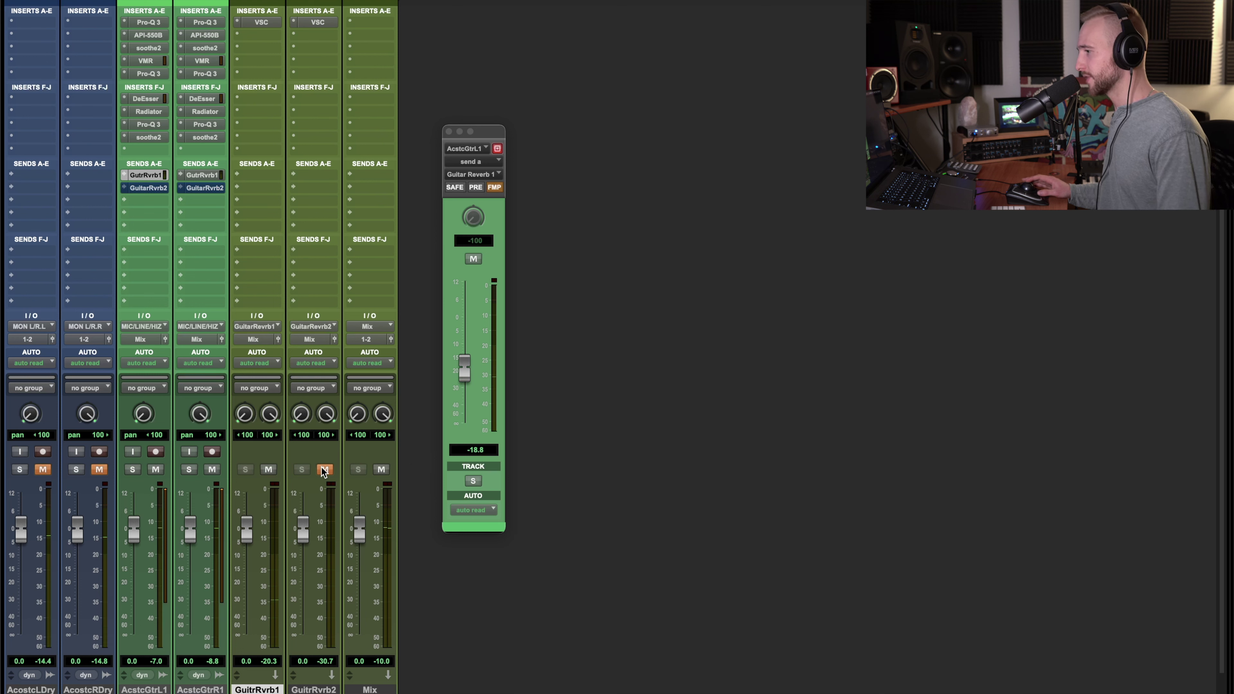
Activate both guitars' Guitar Reverb 2 sends and inspect the VerbSuite Classics reverb on that return, closing its window when done.
{"action": "left_click", "coordinate": [148, 188]}
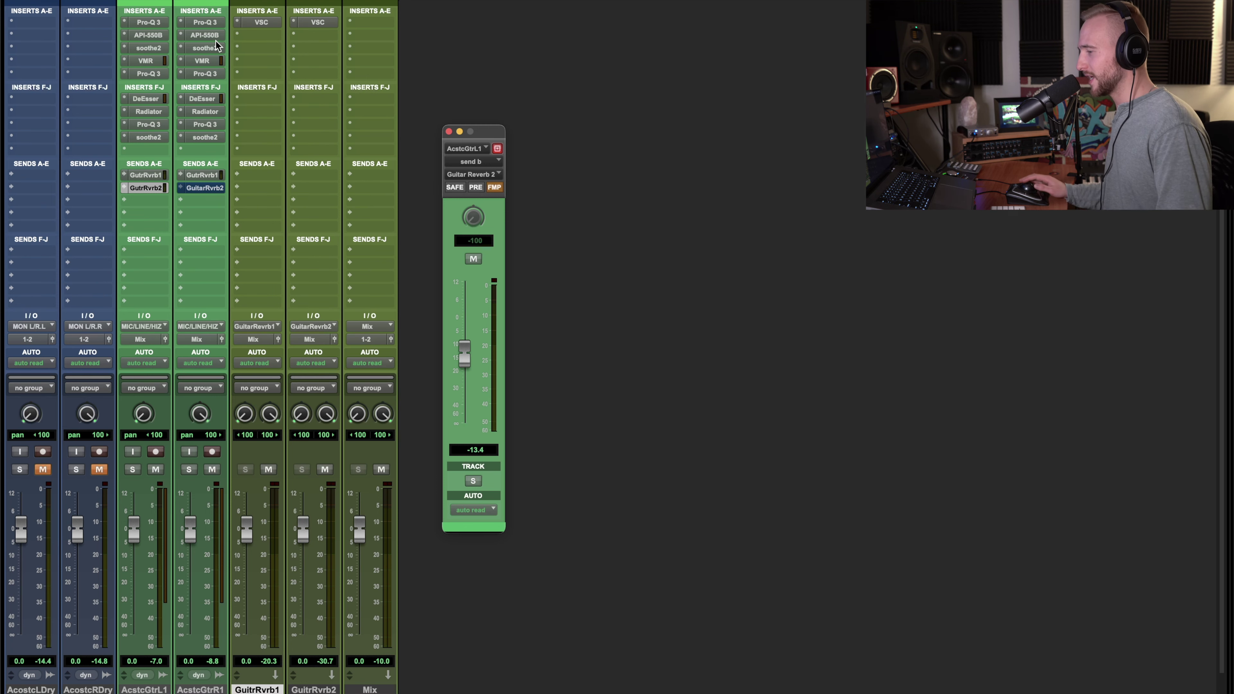
{"action": "left_click", "coordinate": [203, 189]}
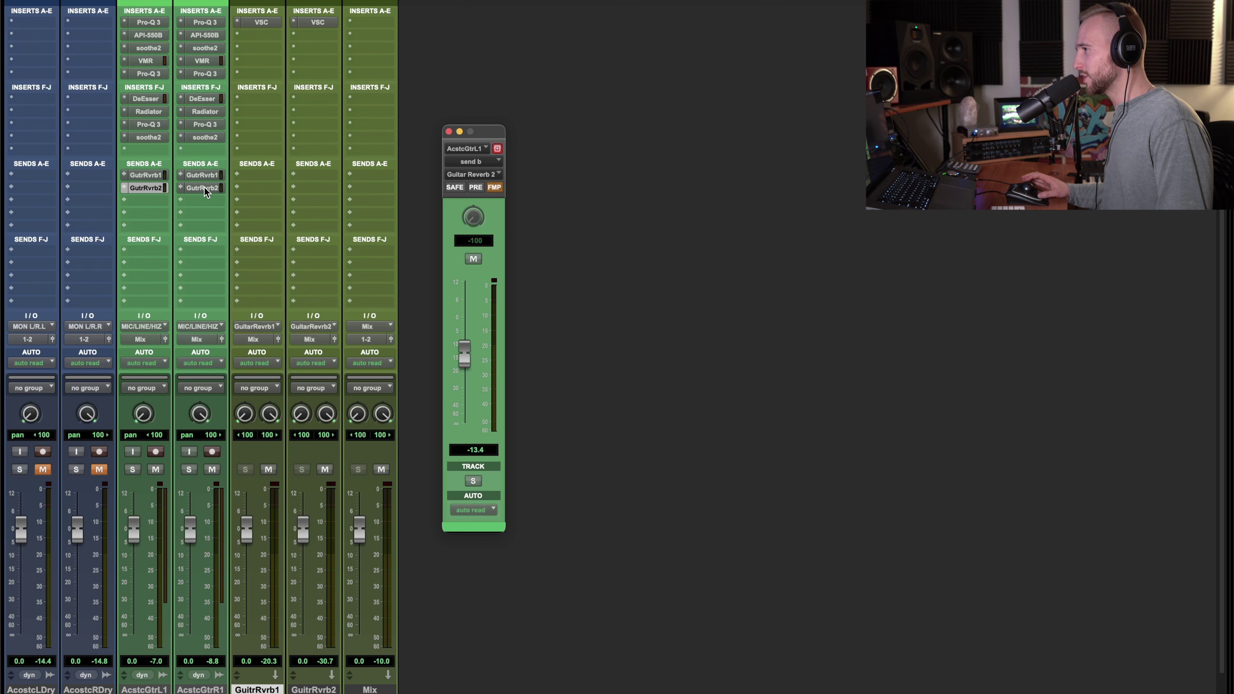
{"action": "left_click", "coordinate": [316, 23]}
{"action": "left_click_drag", "start_coordinate": [447, 133], "coordinate": [457, 252]}
{"action": "left_click", "coordinate": [156, 188]}
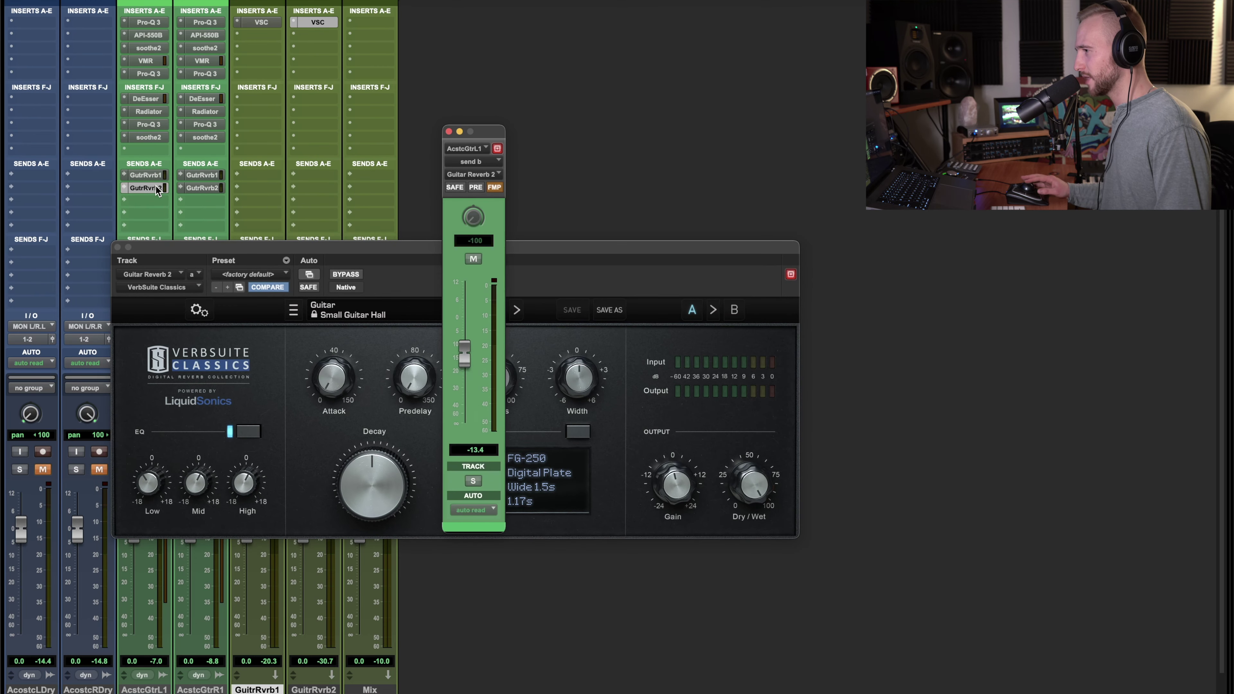
{"action": "left_click_drag", "start_coordinate": [287, 249], "coordinate": [237, 222]}
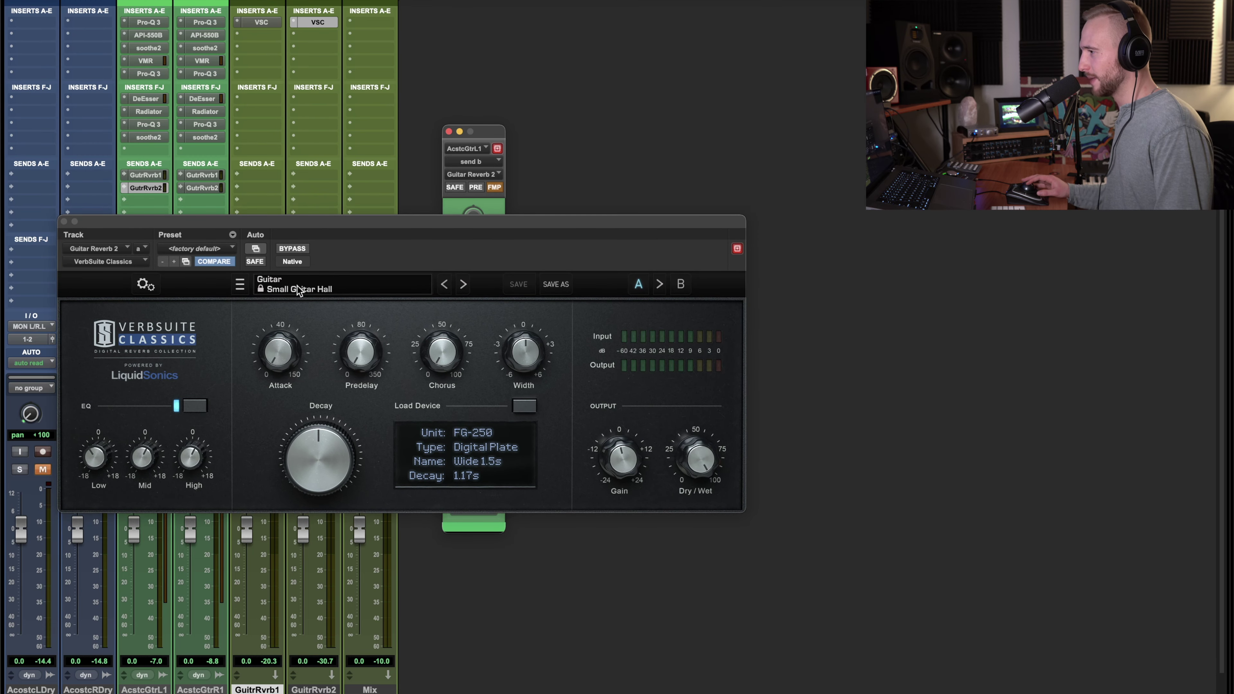
{"action": "left_click", "coordinate": [64, 222]}
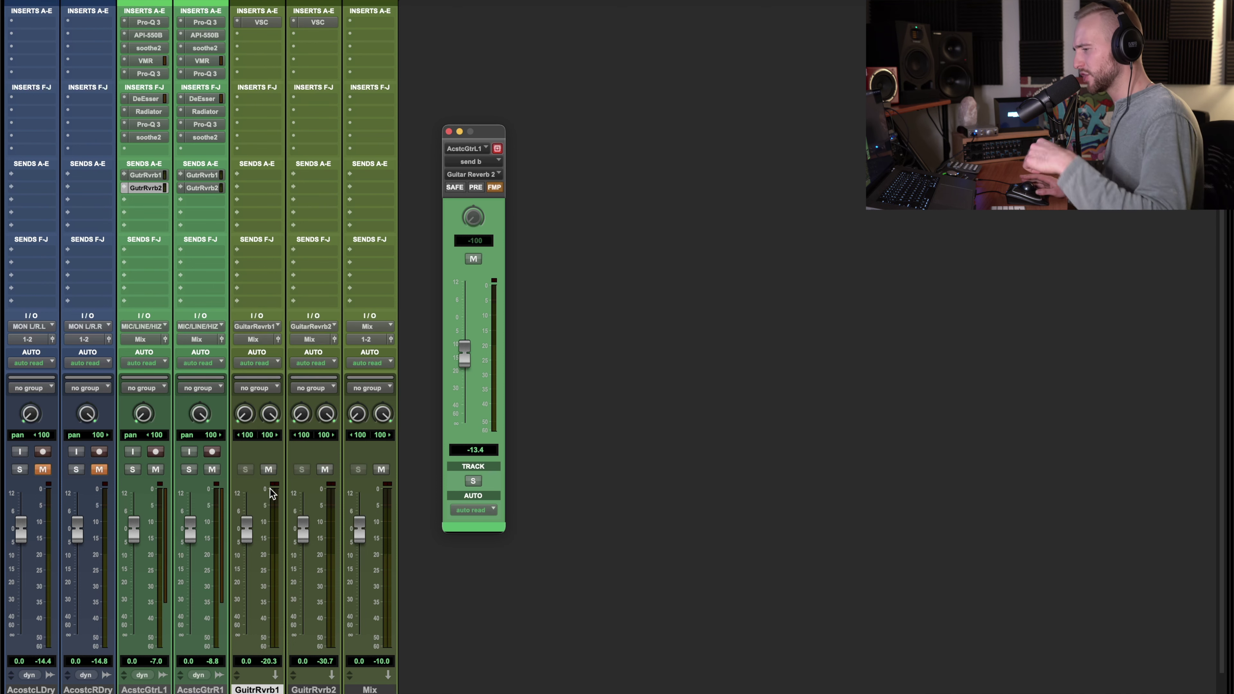
Lower the left guitar's Guitar Reverb 2 send to -19.3 dB with Guitar Reverb 1 muted, then unmute that return and resume playback.
{"action": "left_click", "coordinate": [272, 470]}
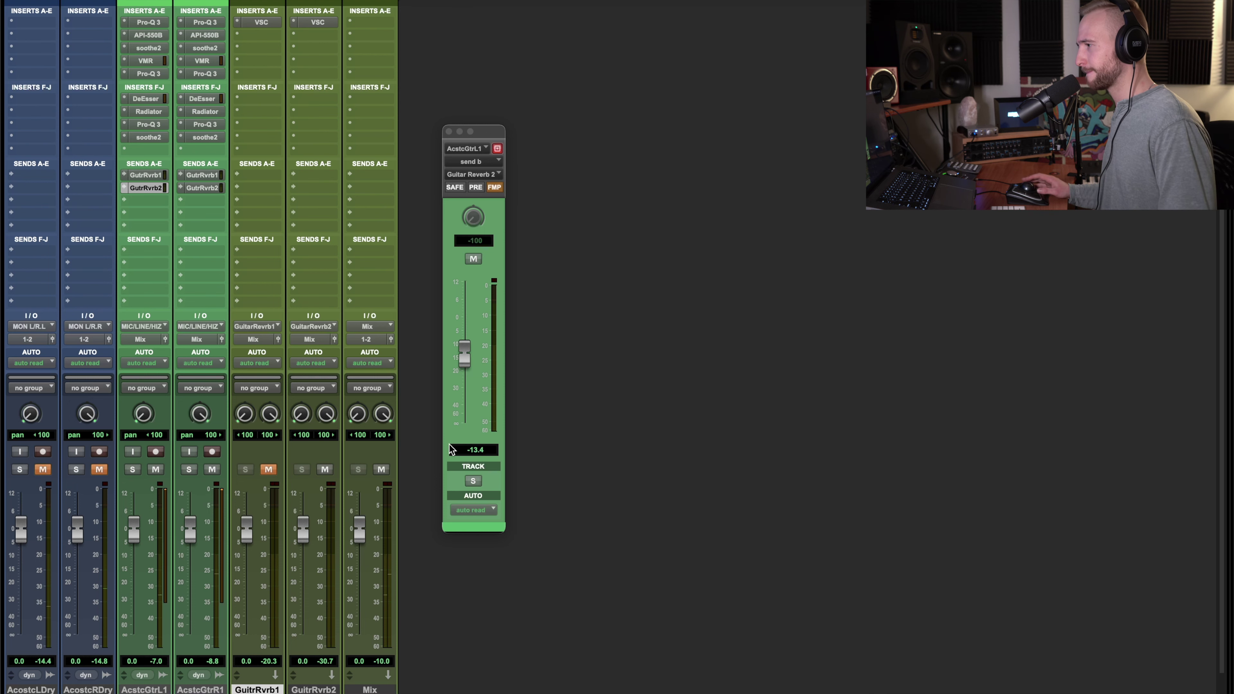
{"action": "key", "text": "space"}
{"action": "mouse_move", "coordinate": [465, 363]}
{"action": "left_mouse_down"}
{"action": "mouse_move", "coordinate": [463, 299]}
{"action": "mouse_move", "coordinate": [464, 370]}
{"action": "left_mouse_up"}
{"action": "left_click", "coordinate": [463, 346], "text": "alt"}
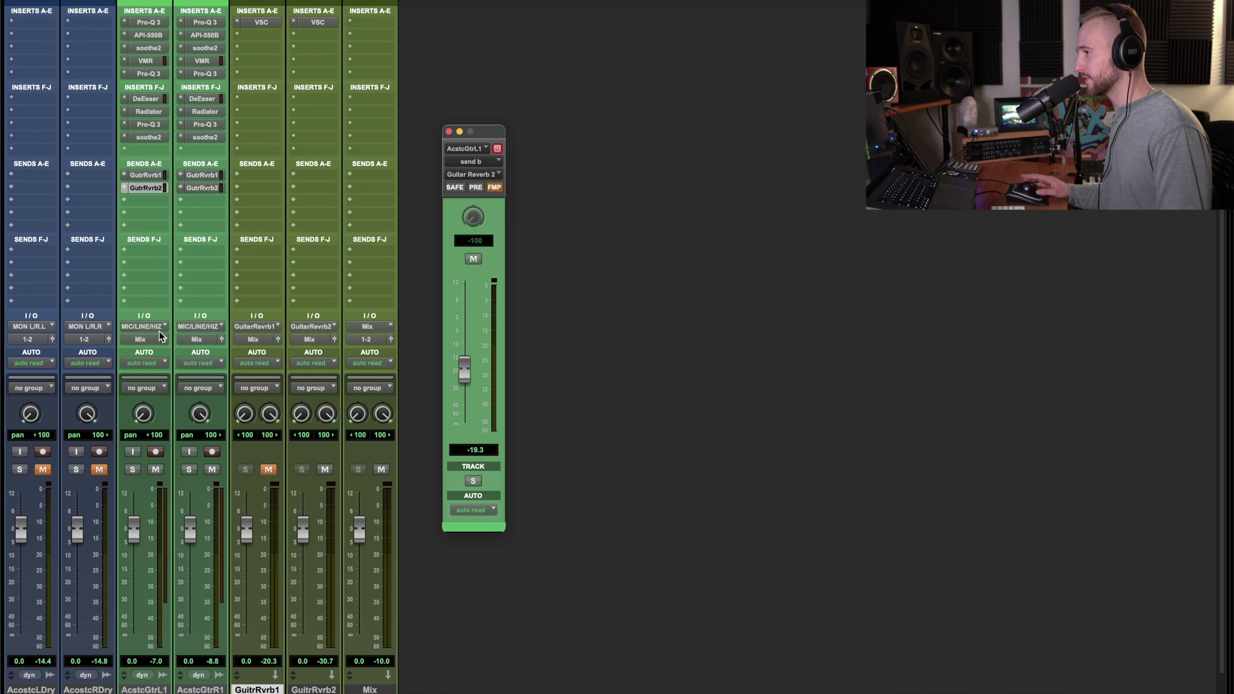
{"action": "left_click", "coordinate": [268, 470]}
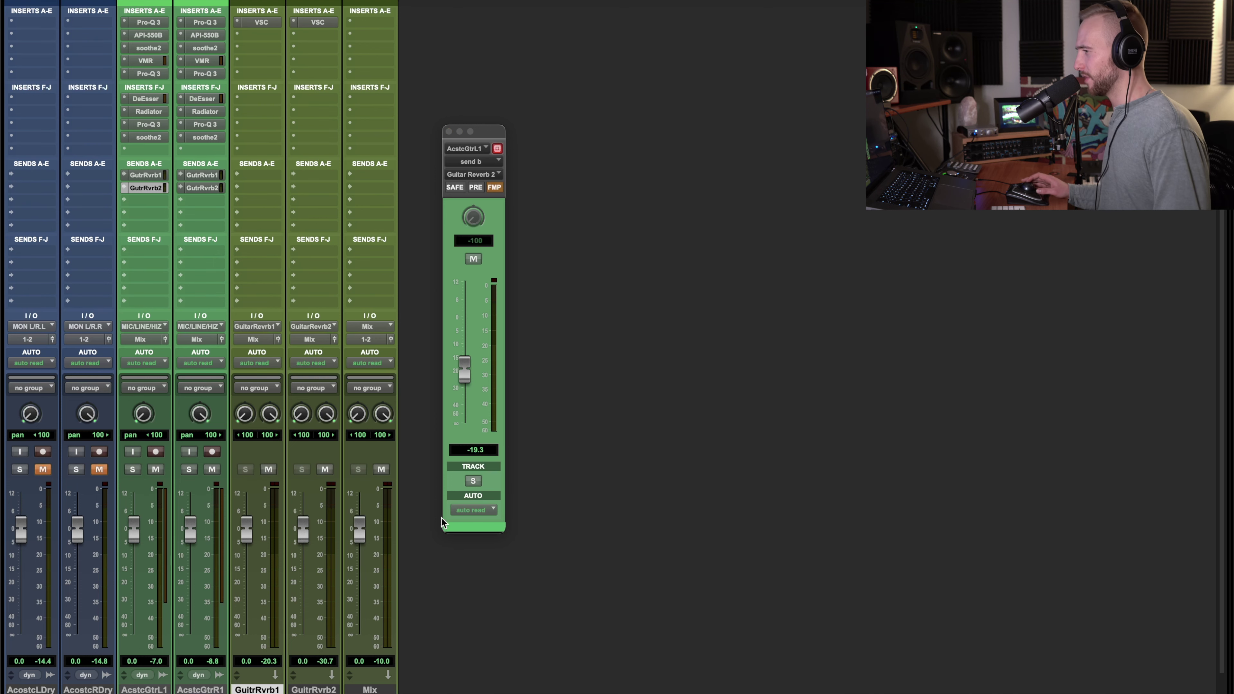
{"action": "key", "text": "space"}
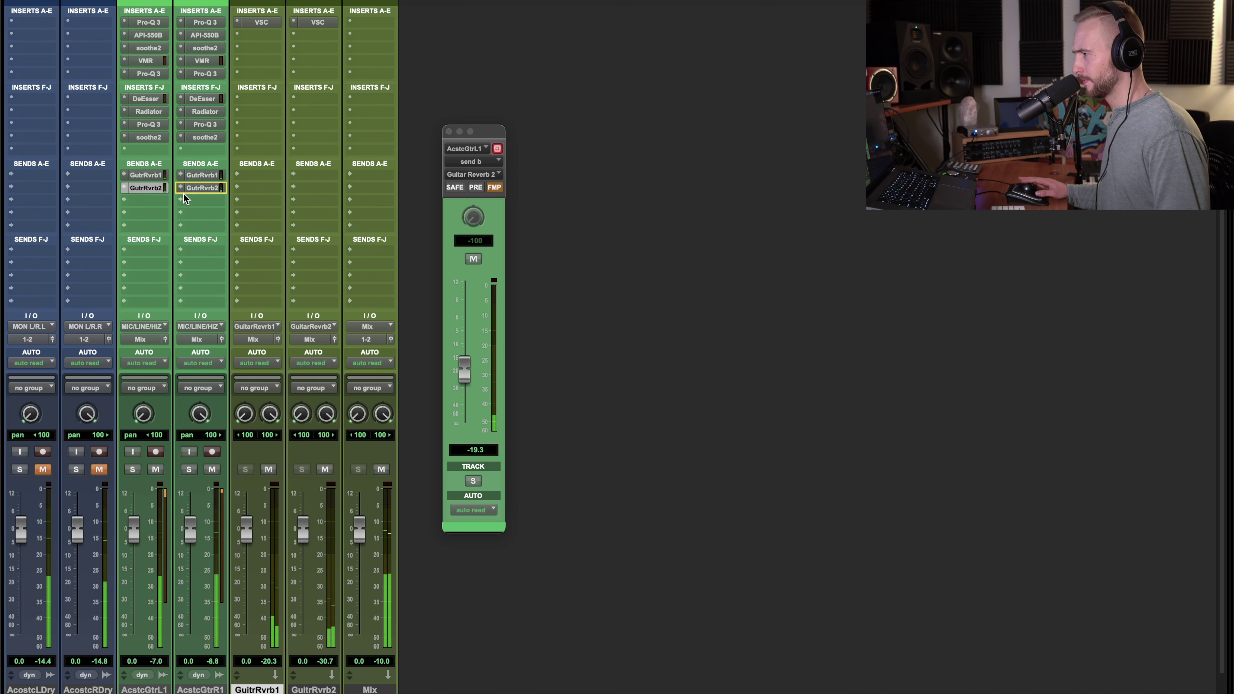
Compare the guitars without and with reverb by muting both guitar reverb returns during playback, and unmute both returns again.
{"action": "left_click", "coordinate": [269, 469]}
{"action": "left_click", "coordinate": [329, 470]}
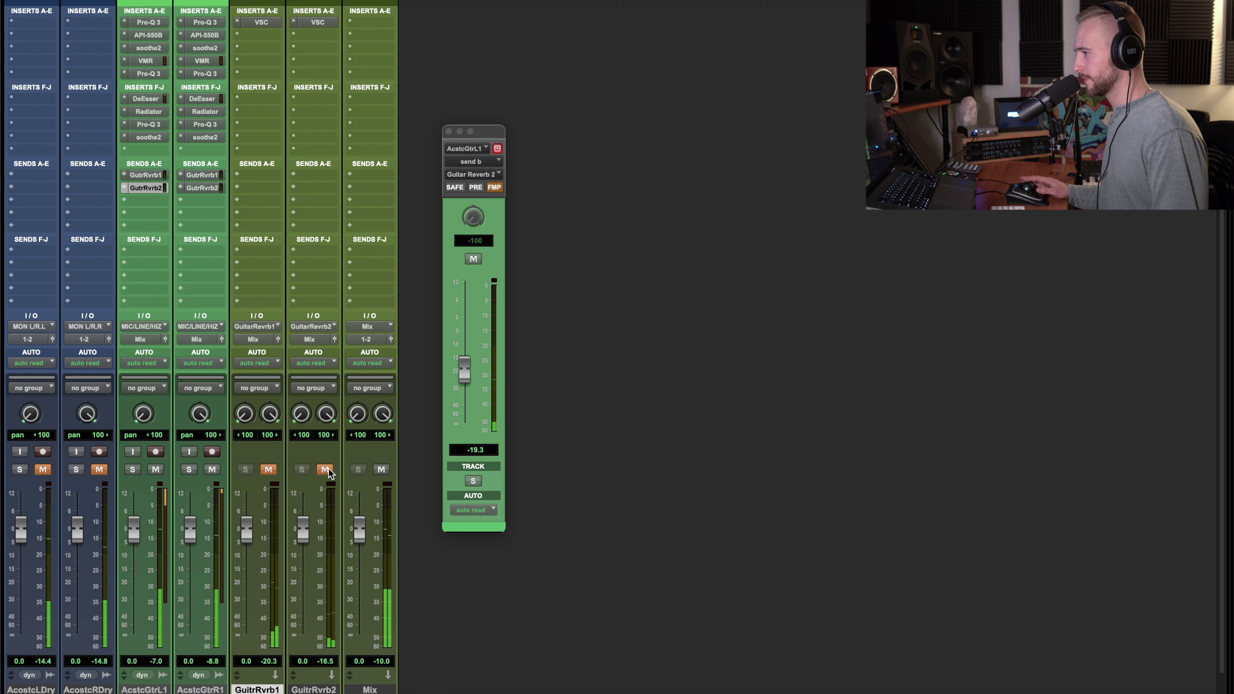
{"action": "left_click", "coordinate": [324, 469]}
{"action": "left_click", "coordinate": [268, 469]}
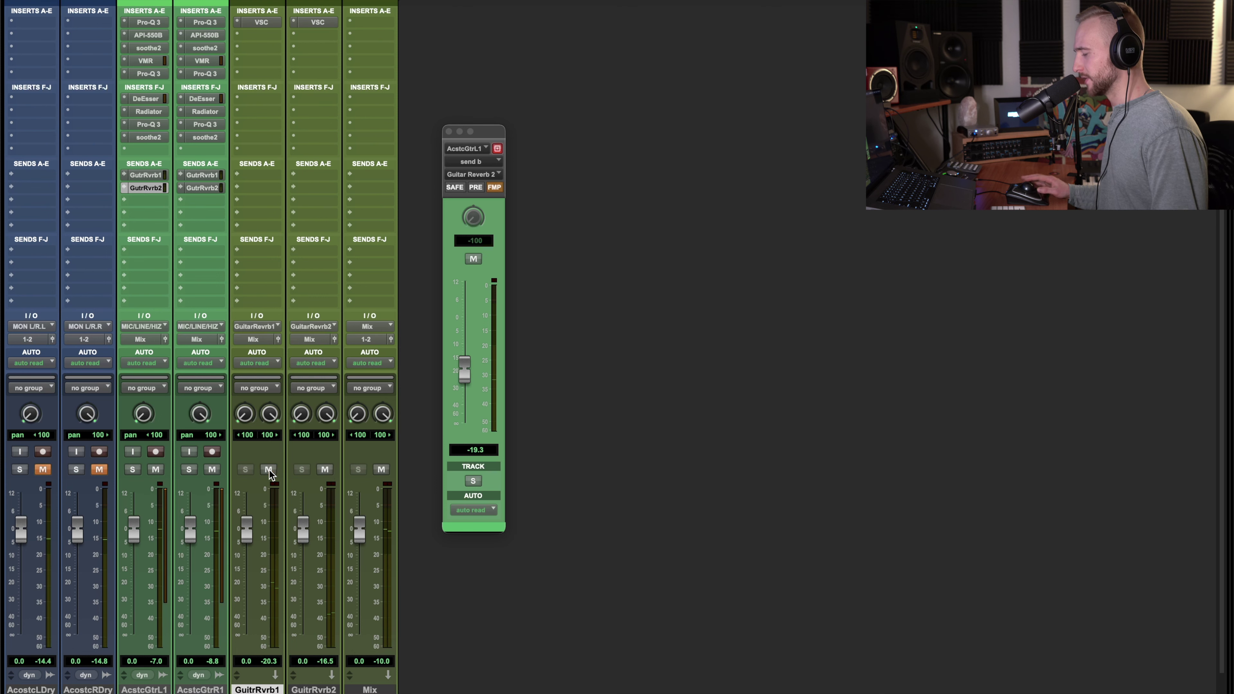
Audition the processed guitars from 4|2|316 in the Edit window, close the left guitar's floating send window and stop playback.
{"action": "key", "text": "super+equal"}
{"action": "left_click", "coordinate": [531, 323]}
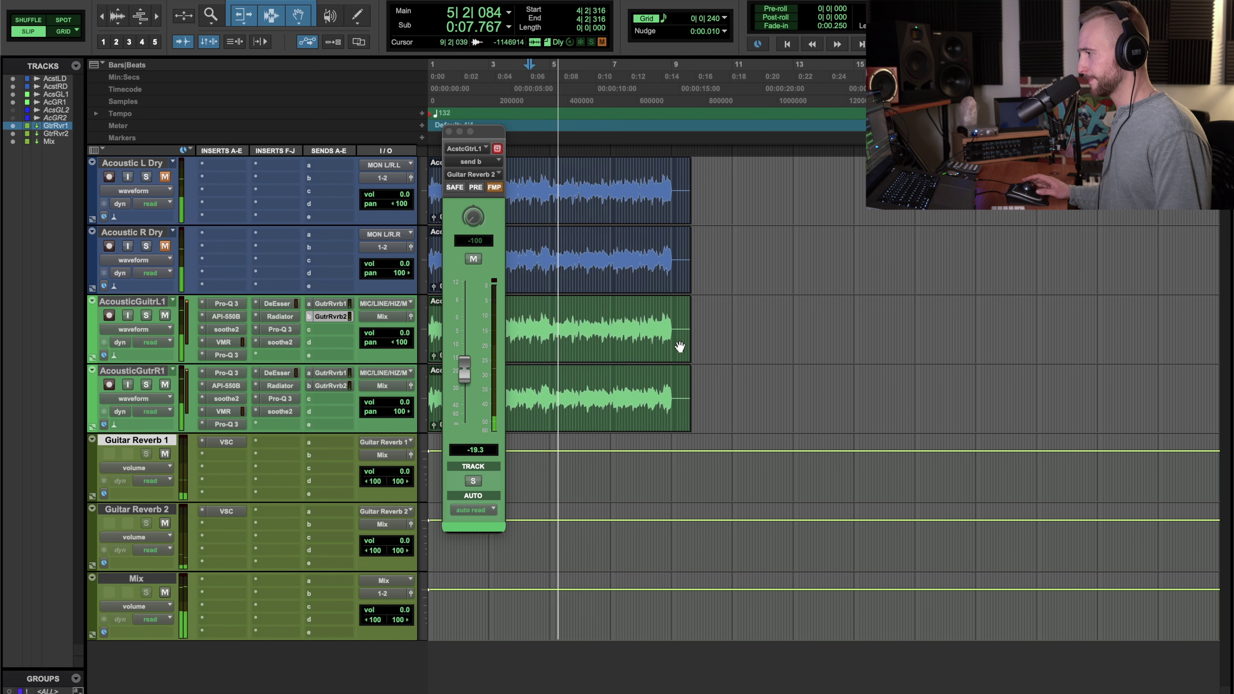
{"action": "left_click", "coordinate": [448, 131]}
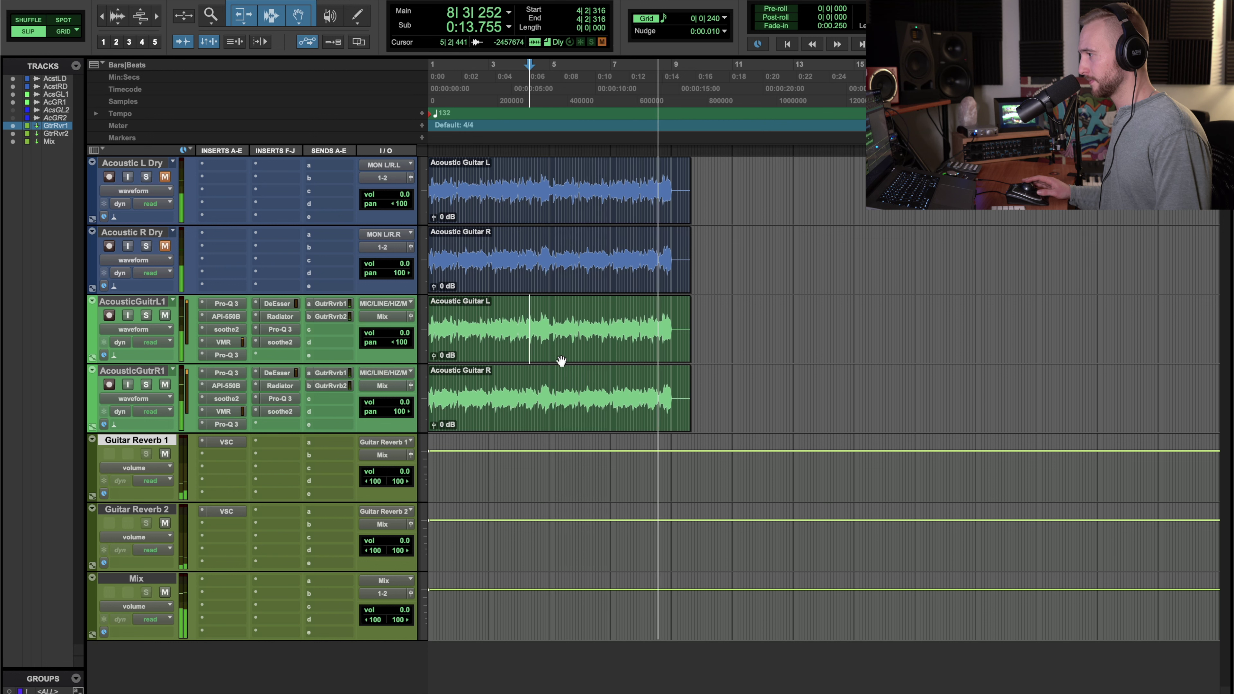
{"action": "key", "text": "space"}
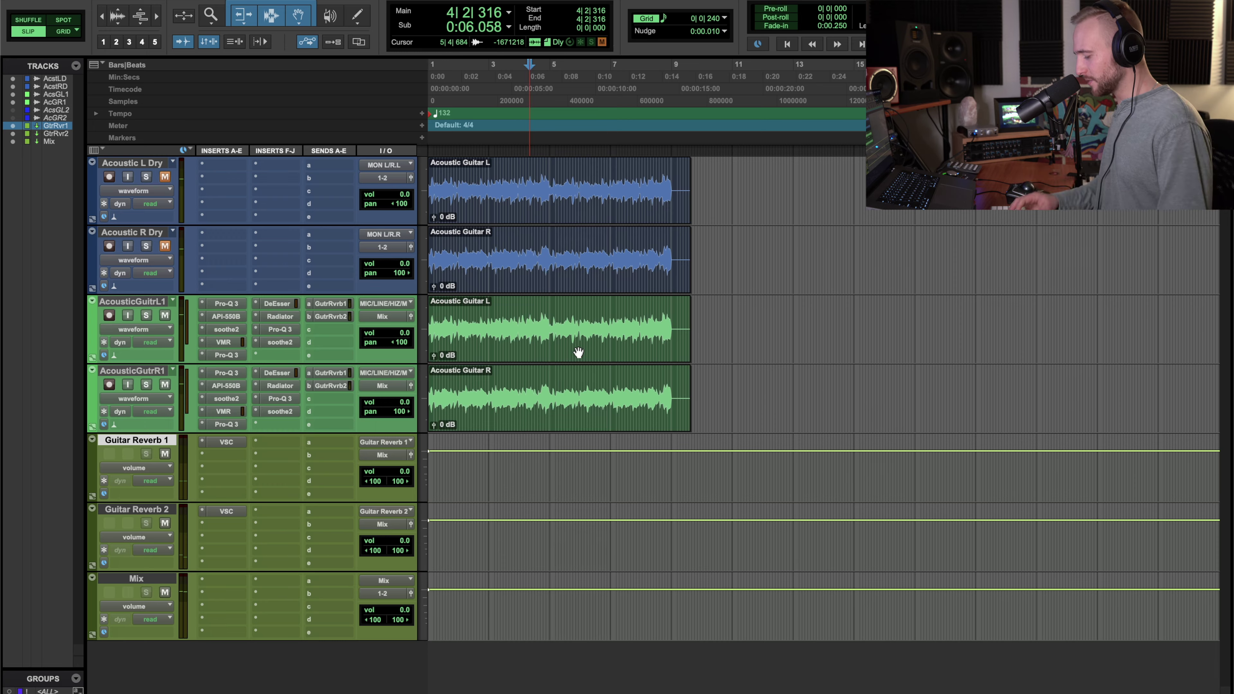
Compare the dry guitars with the processed mix by unmuting the Mix track during playback, and stop playback at the end.
{"action": "key", "text": "super+equal"}
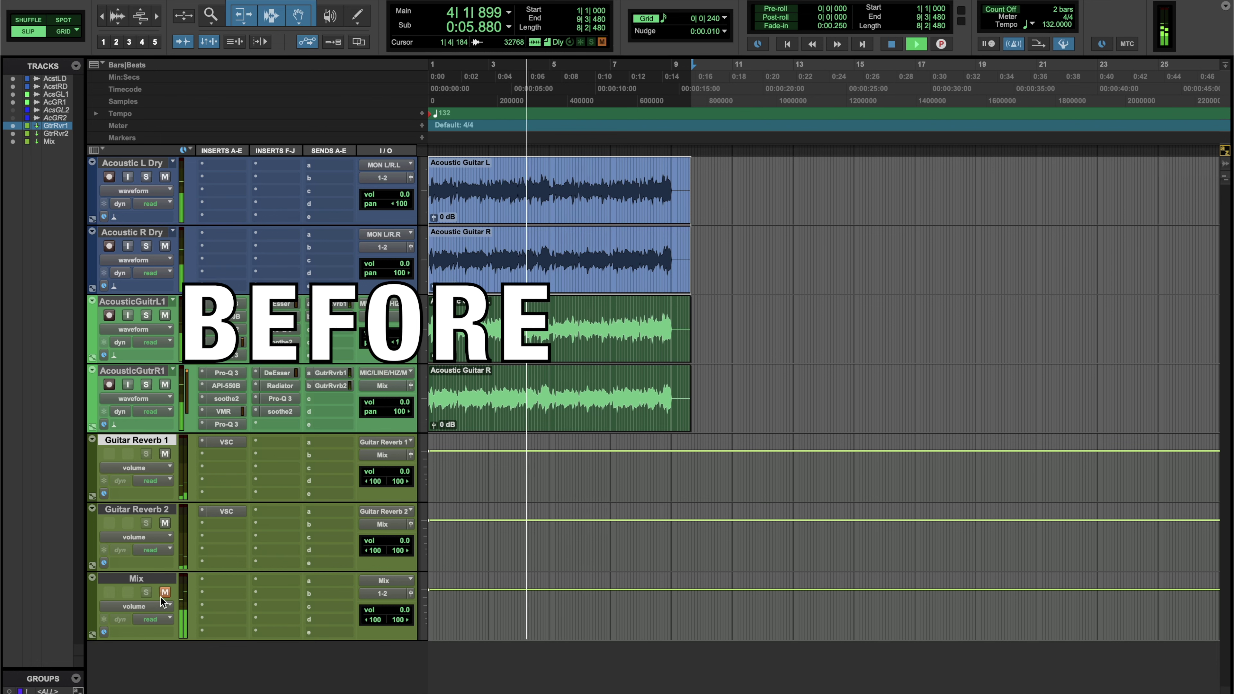
{"action": "left_click", "coordinate": [162, 595]}
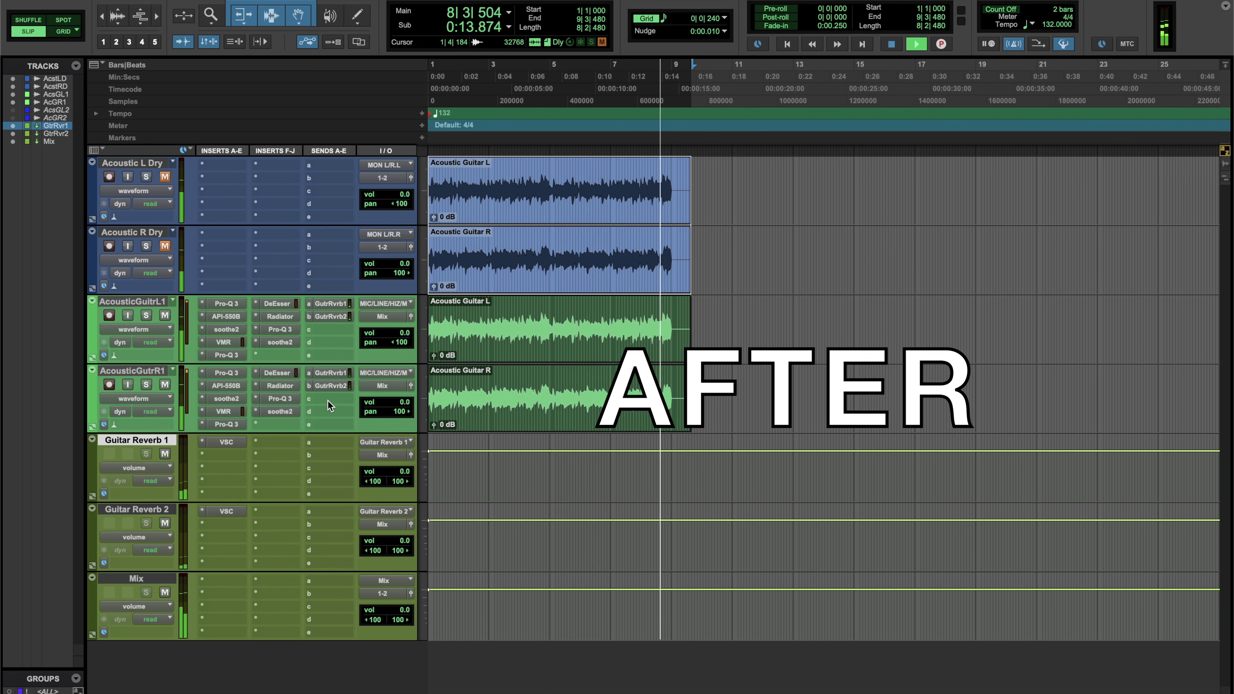
{"action": "key", "text": "space"}
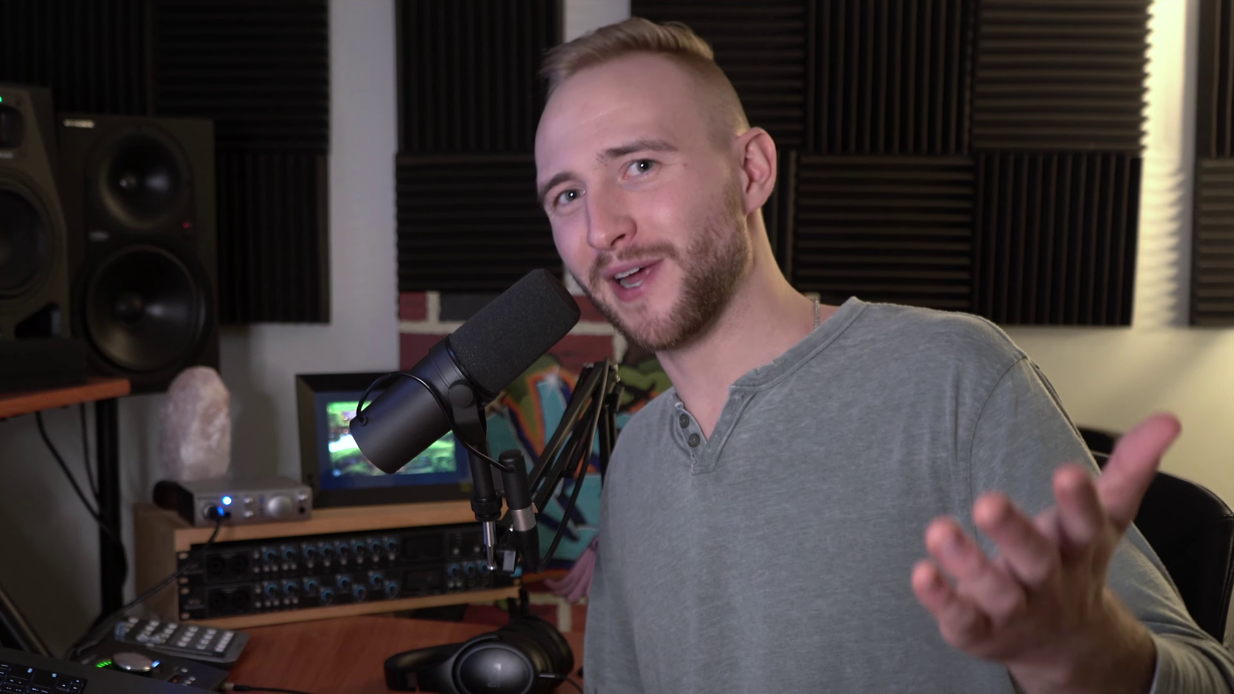